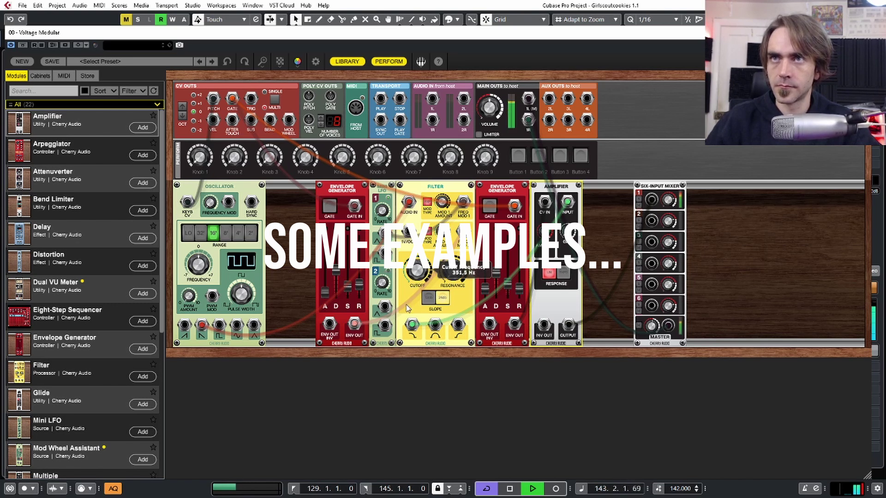
# Step: Sweep the filter cutoff during playback, switching the oscillator range to 8' and then to 32'
pyautogui.moveTo(414, 270); pyautogui.dragTo(411, 279)
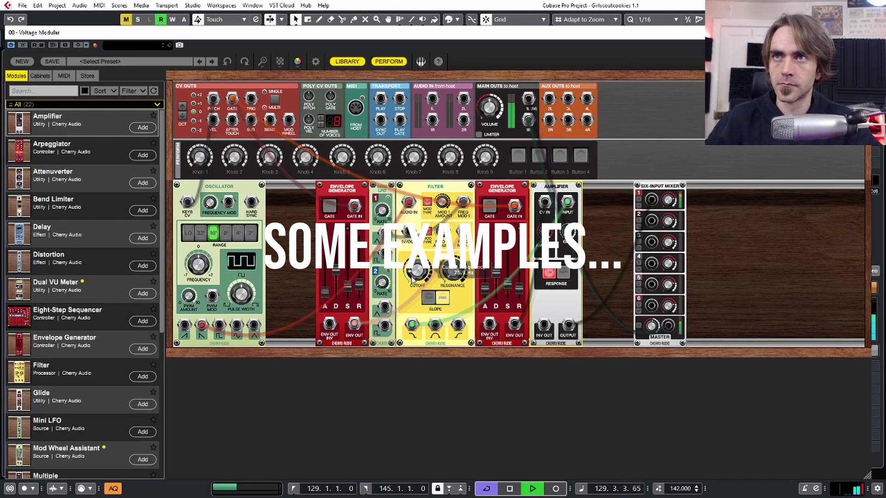
pyautogui.moveTo(411, 275)
pyautogui.mouseDown()
pyautogui.moveTo(410, 283)
pyautogui.moveTo(423, 266)
pyautogui.moveTo(417, 273)
pyautogui.mouseUp()
pyautogui.click(225, 233)
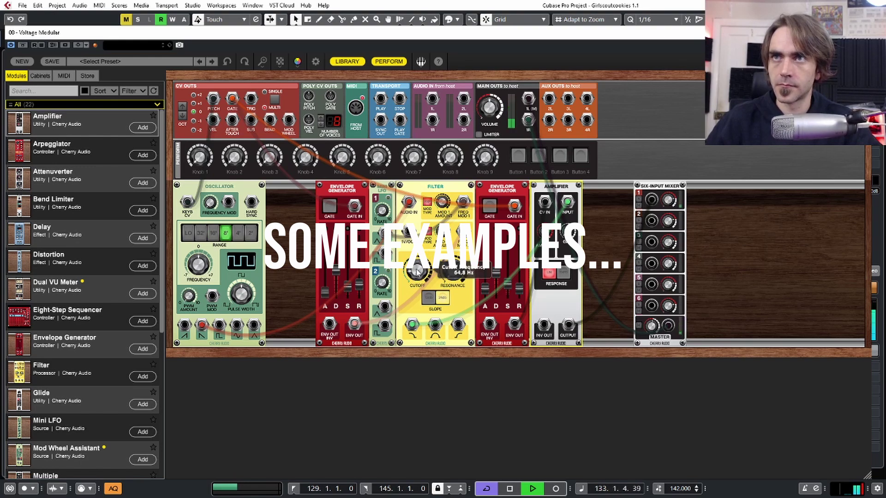
pyautogui.click(200, 233)
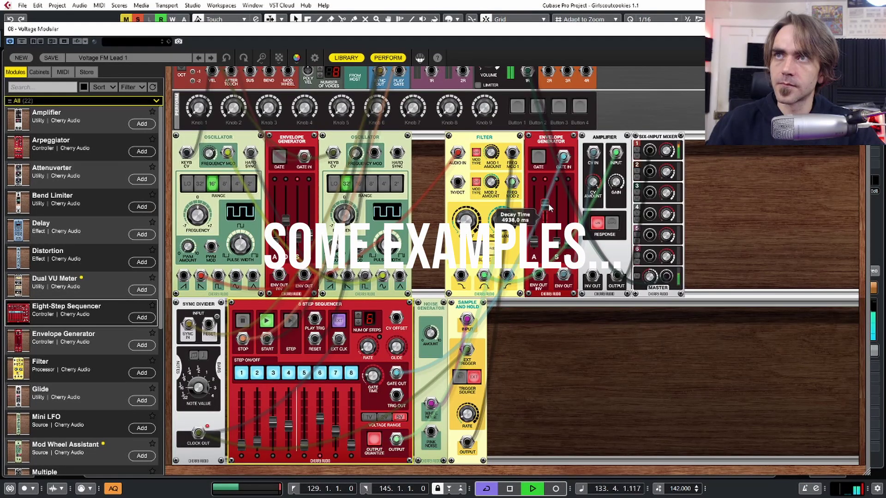
# Step: Adjust the Decay Time of the envelope generator beside the amplifier and shift the Six-Input Mixer further along the rack
pyautogui.moveTo(548, 204); pyautogui.dragTo(546, 210)
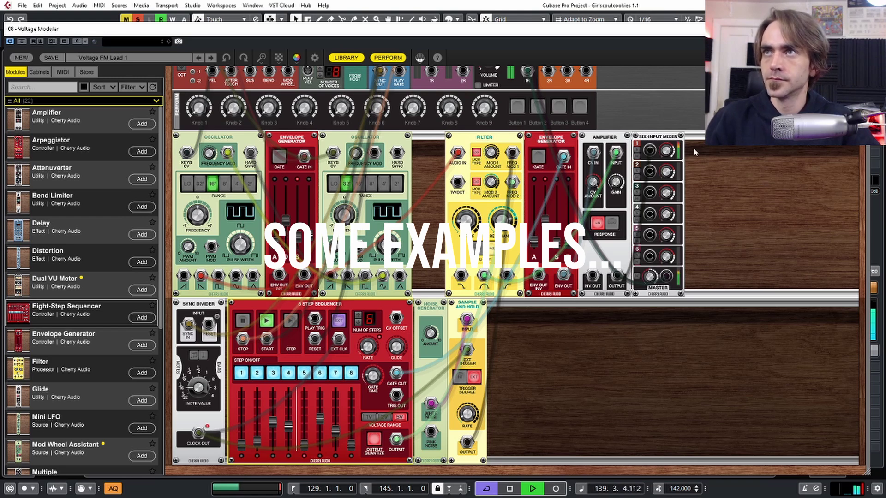
pyautogui.moveTo(659, 136); pyautogui.dragTo(736, 136)
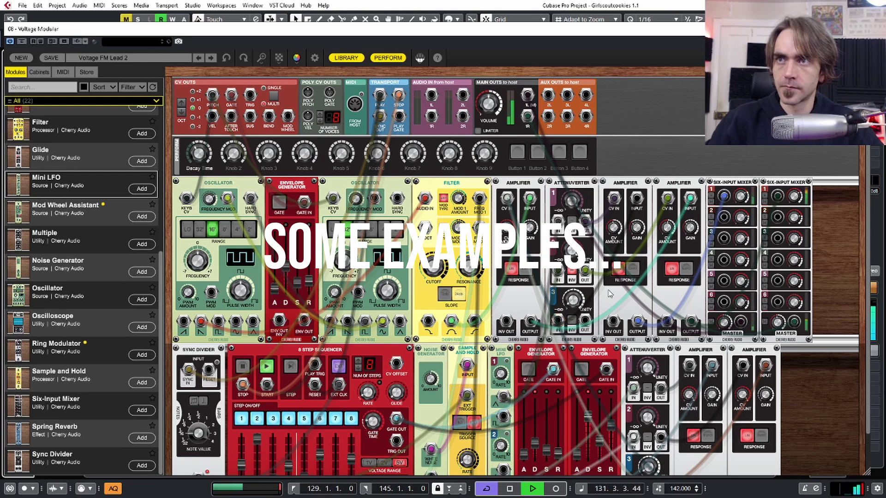
pyautogui.scroll(-1, 627, 278)
pyautogui.scroll(-1, 627, 277)
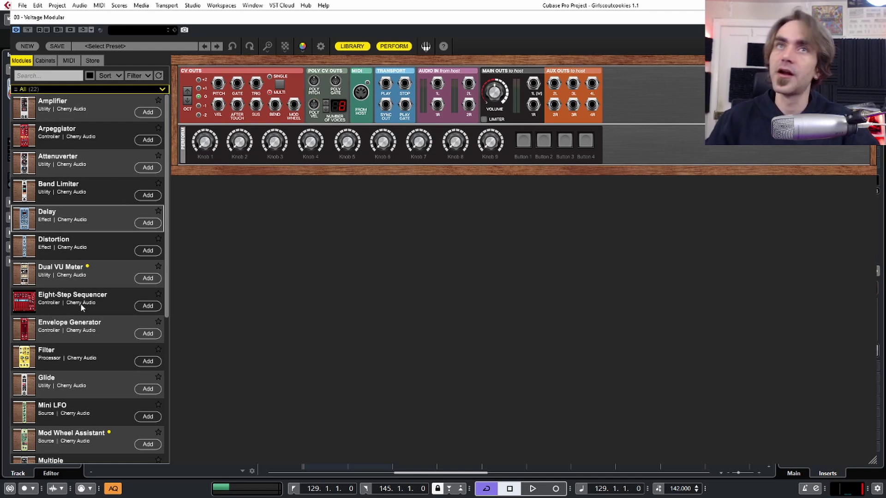
# Step: Place an Oscillator at the start of the empty rack and two Envelope Generators spaced apart after it
pyautogui.scroll(-5, 54, 283)
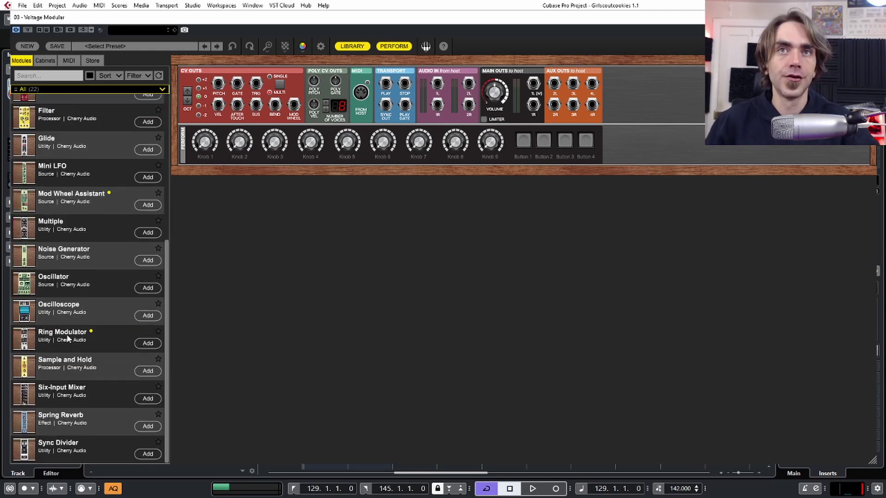
pyautogui.moveTo(55, 282); pyautogui.dragTo(267, 179)
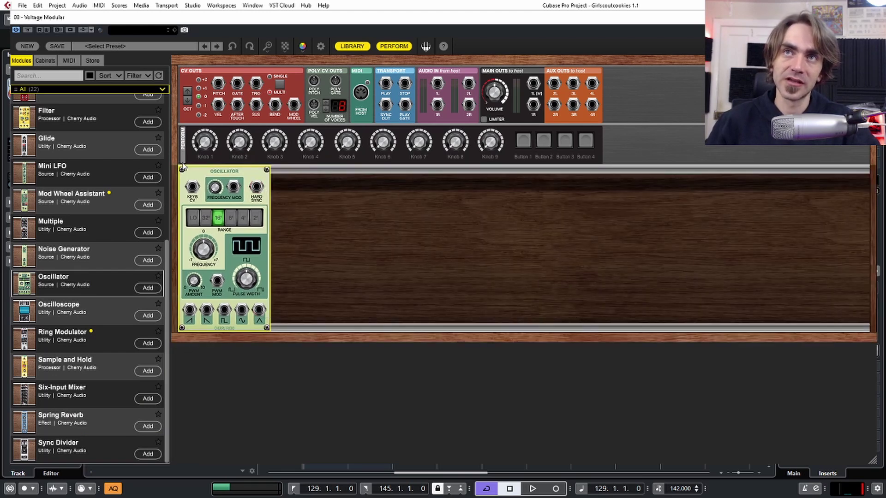
pyautogui.scroll(5, 86, 170)
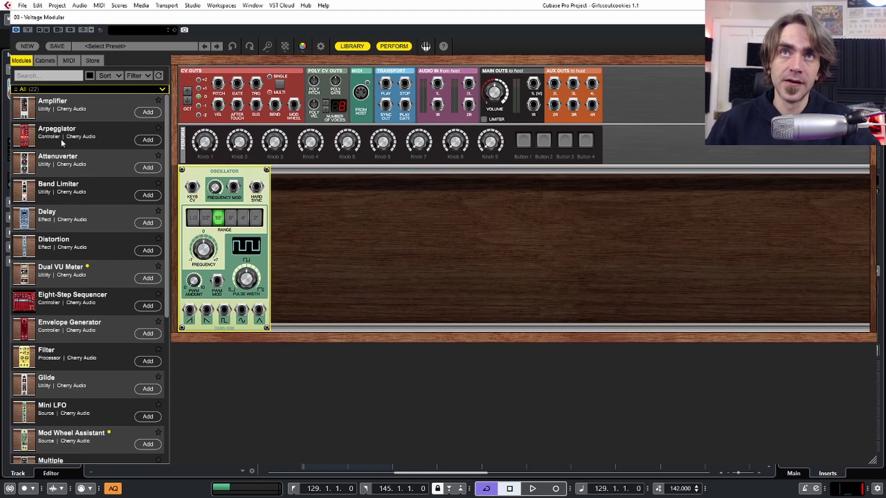
pyautogui.moveTo(59, 329); pyautogui.dragTo(305, 237)
pyautogui.moveTo(59, 333); pyautogui.dragTo(505, 172)
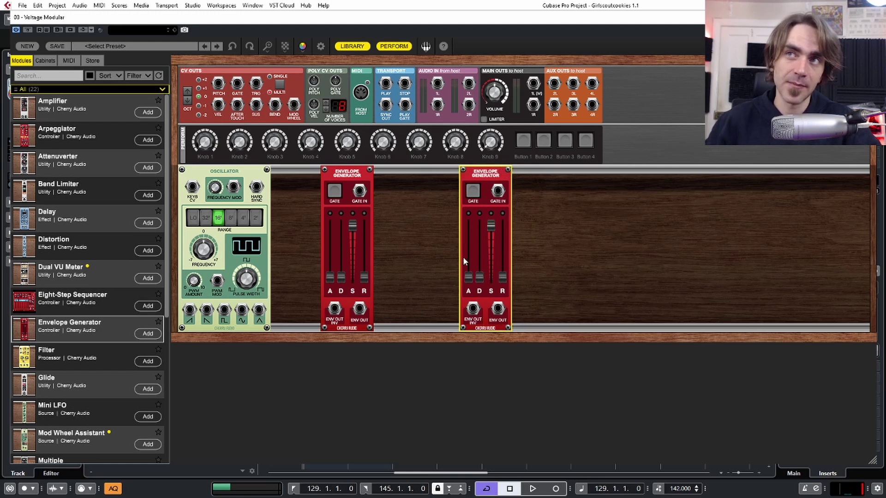
# Step: Add a Filter between the two Envelope Generators and a Six-Input Mixer beyond the second one
pyautogui.scroll(-5, 107, 156)
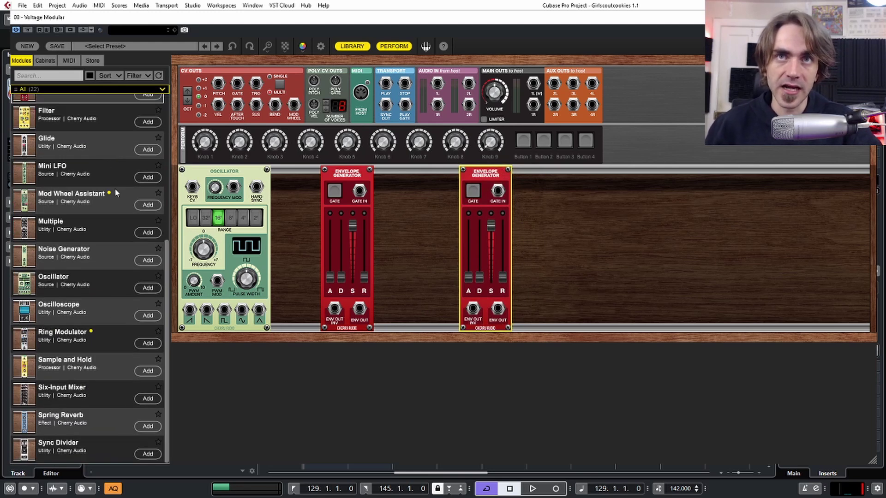
pyautogui.scroll(2, 69, 192)
pyautogui.moveTo(69, 203); pyautogui.dragTo(449, 175)
pyautogui.scroll(-2, 83, 293)
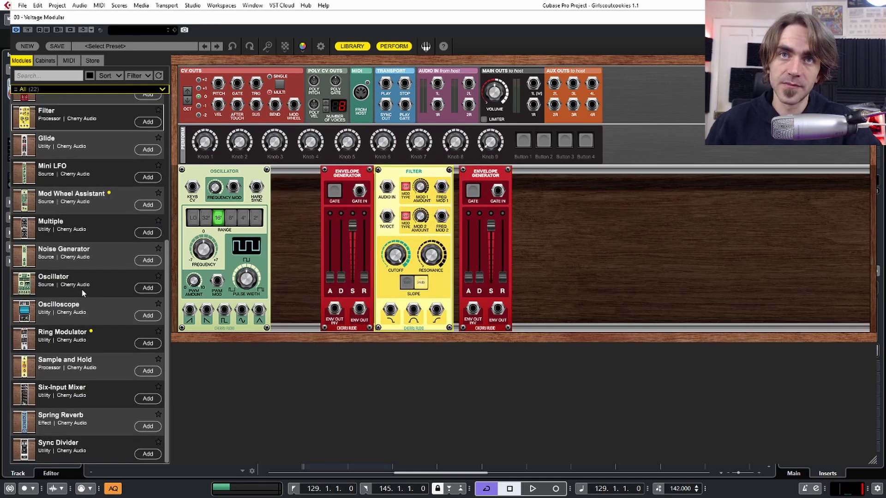
pyautogui.moveTo(71, 400); pyautogui.dragTo(643, 170)
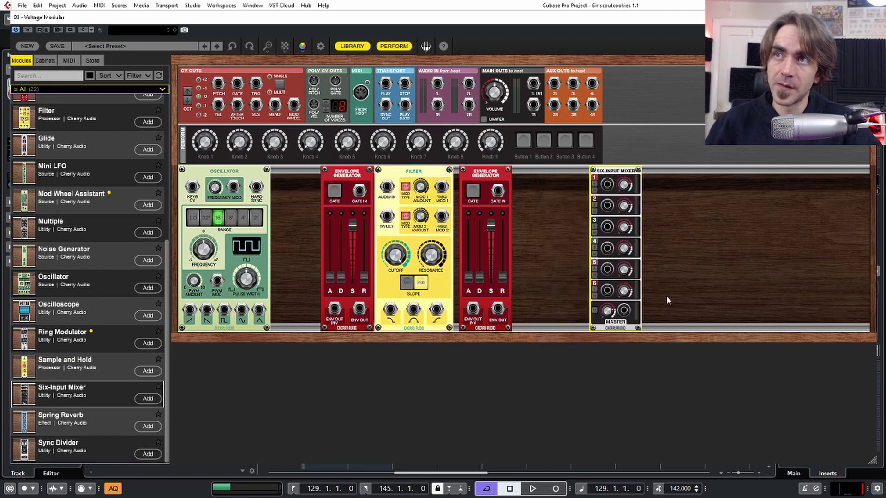
# Step: Patch the mixer's master output to the main outs, shifting the mixer further along, and connect the Pitch CV to the oscillator's Keys CV input
pyautogui.moveTo(623, 310)
pyautogui.mouseDown()
pyautogui.moveTo(537, 92)
pyautogui.moveTo(590, 260)
pyautogui.moveTo(624, 311)
pyautogui.mouseUp()
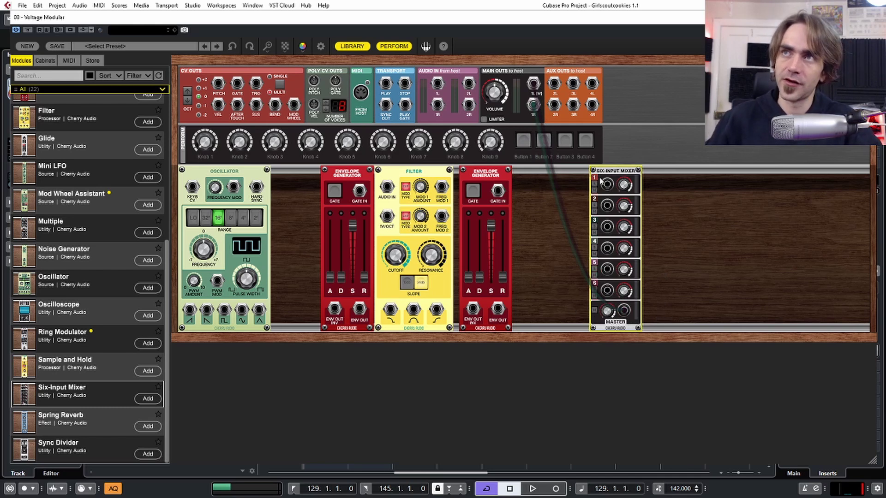
pyautogui.moveTo(609, 169); pyautogui.dragTo(658, 168)
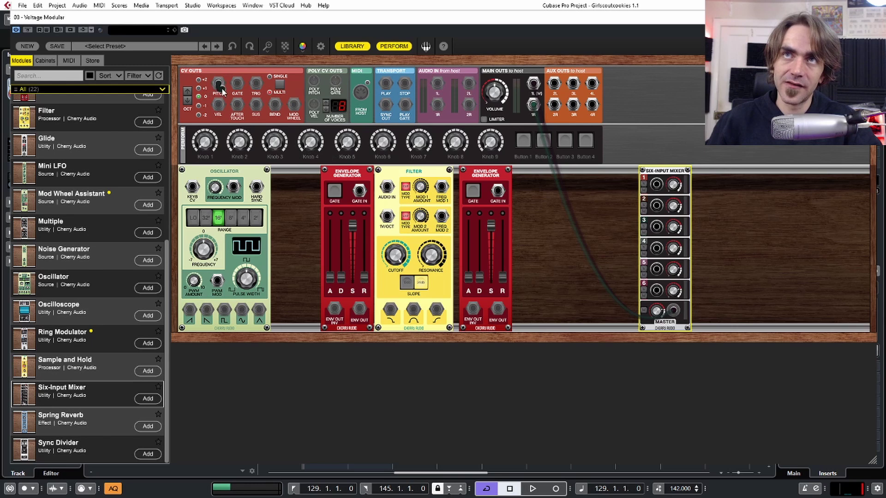
pyautogui.moveTo(224, 88); pyautogui.dragTo(190, 189)
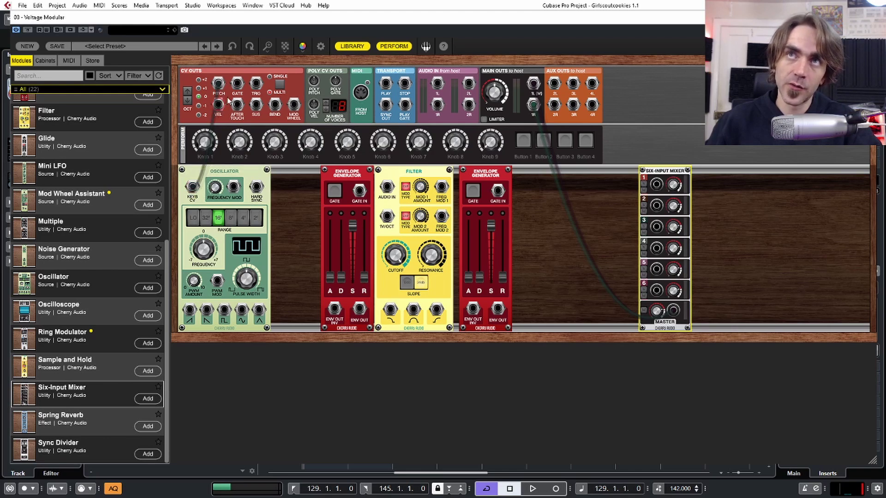
# Step: Move the Phase Plant MIDI clips on the Voltage Modular 01 track so they start at bar 129
pyautogui.moveTo(273, 20); pyautogui.dragTo(346, 356)
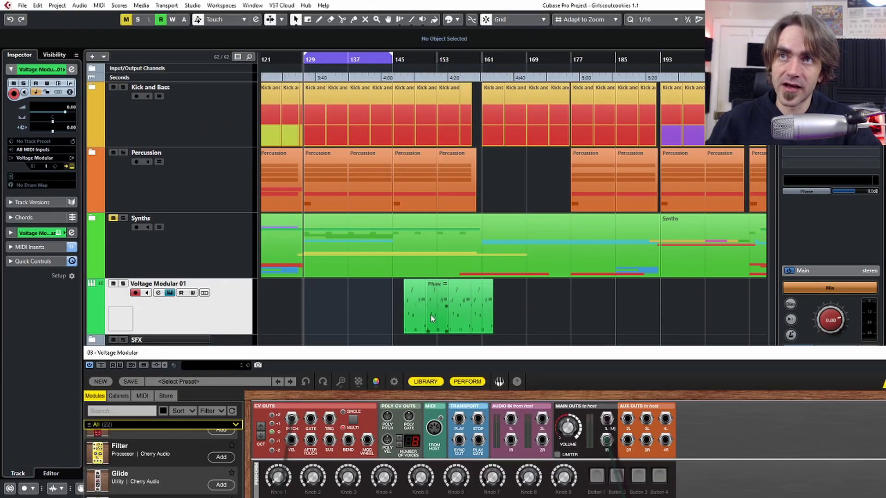
pyautogui.moveTo(416, 302); pyautogui.dragTo(316, 301)
pyautogui.click(299, 320)
# Step: Patch the oscillator's sawtooth output into input 1 of the Six-Input Mixer and raise that channel's level
pyautogui.moveTo(383, 113); pyautogui.dragTo(265, 21)
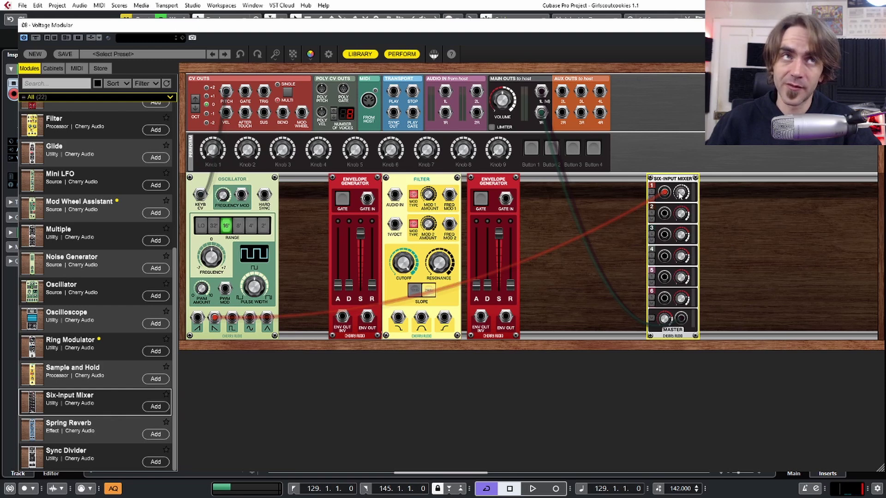
pyautogui.moveTo(683, 192); pyautogui.dragTo(684, 175)
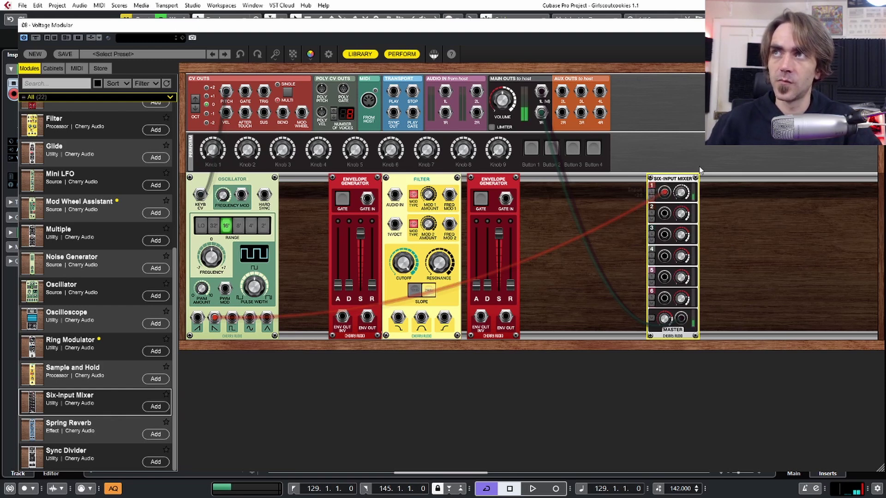
# Step: Solo the Voltage Modular 01 track and play it back with its instrument window open
pyautogui.click(874, 25)
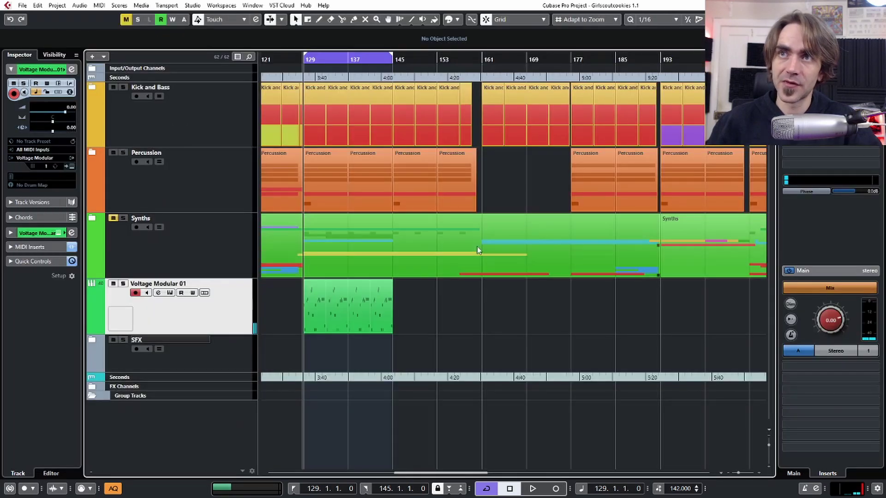
pyautogui.click(123, 283)
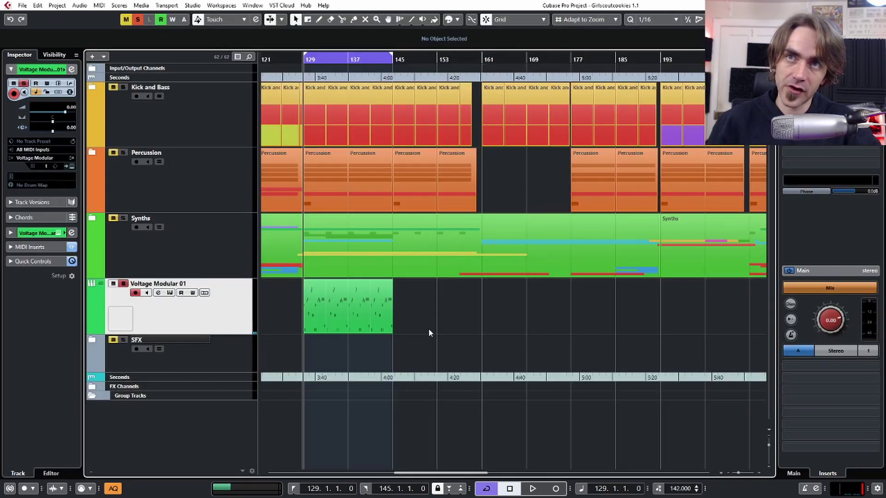
pyautogui.press('space')
pyautogui.click(73, 165)
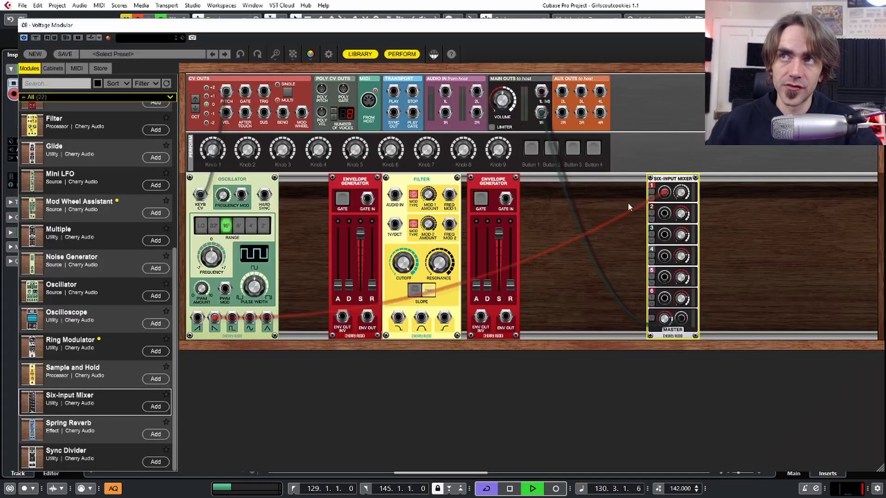
# Step: Turn up channel 1 of the Six-Input Mixer and lower the mixer's master level
pyautogui.moveTo(683, 195); pyautogui.dragTo(689, 181)
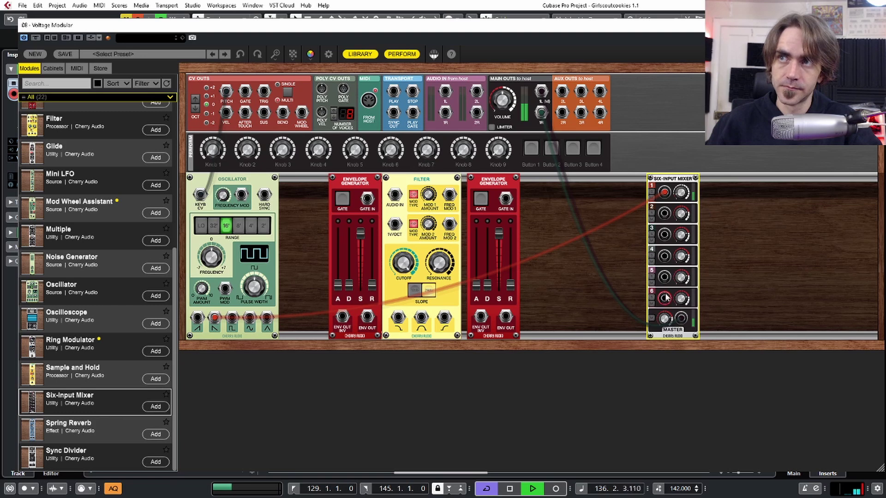
pyautogui.moveTo(669, 318)
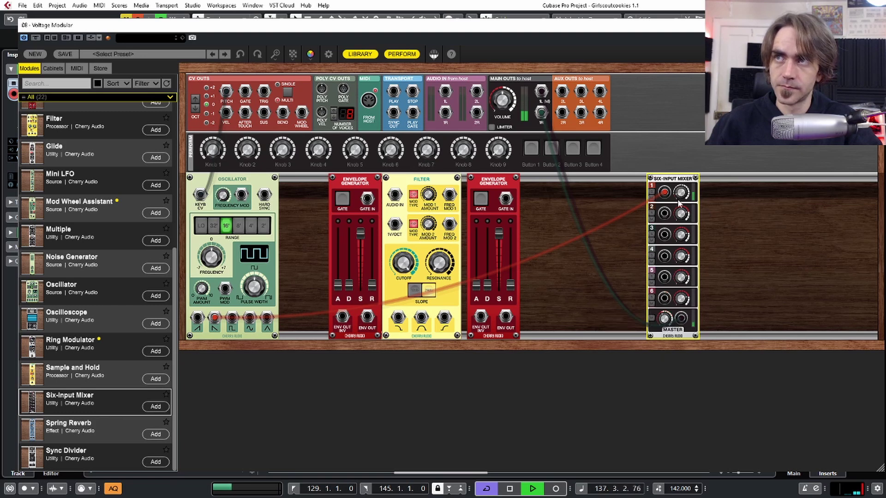
pyautogui.moveTo(667, 322); pyautogui.dragTo(664, 336)
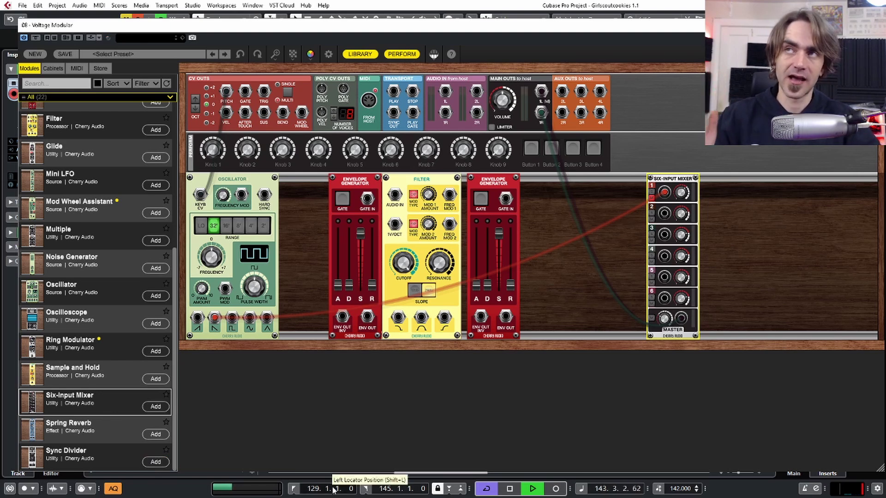
# Step: Open the first clip on the Voltage Modular 01 track for note editing and examine its note pattern
pyautogui.moveTo(701, 27); pyautogui.dragTo(662, 359)
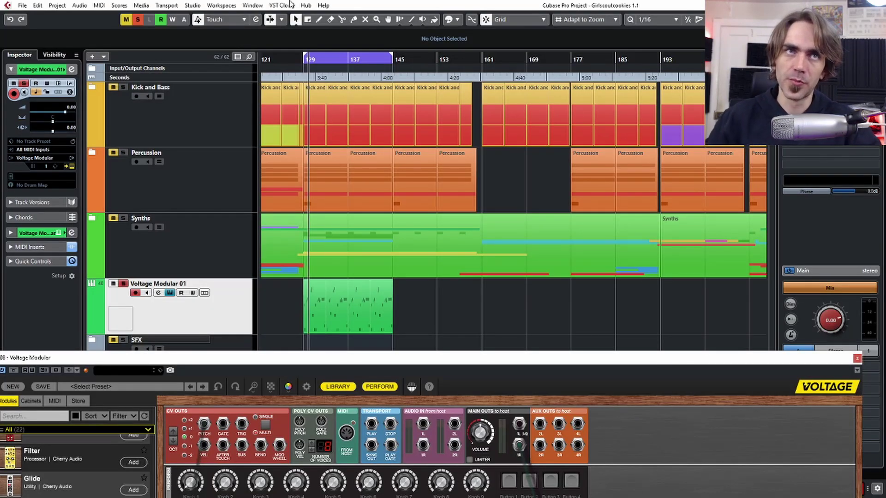
pyautogui.click(312, 306)
pyautogui.doubleClick(312, 306)
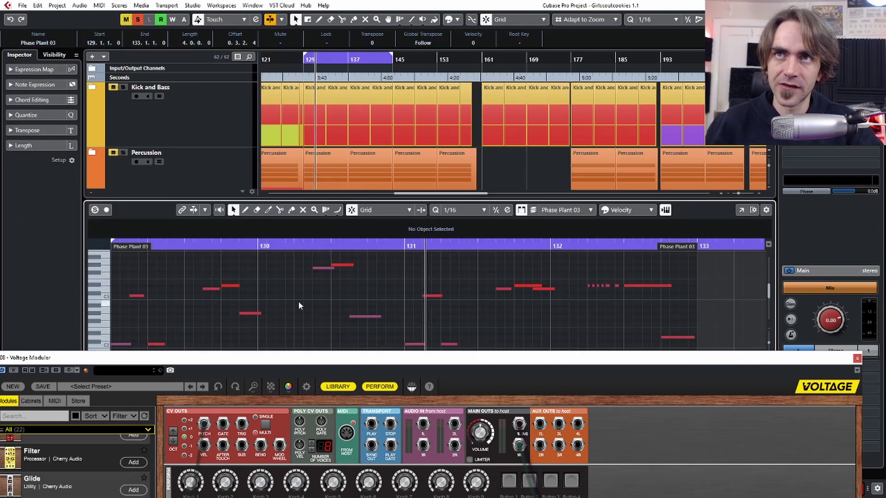
pyautogui.scroll(-2, 182, 293)
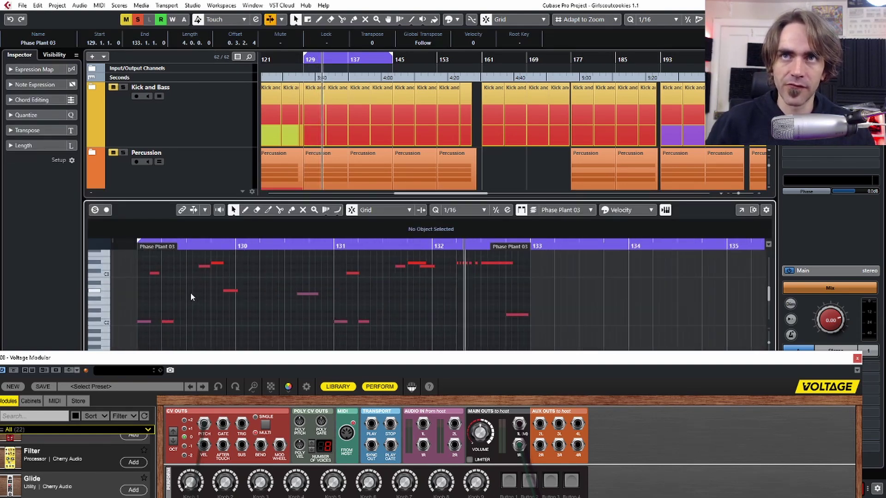
pyautogui.scroll(1, 205, 302)
pyautogui.scroll(-1, 339, 300)
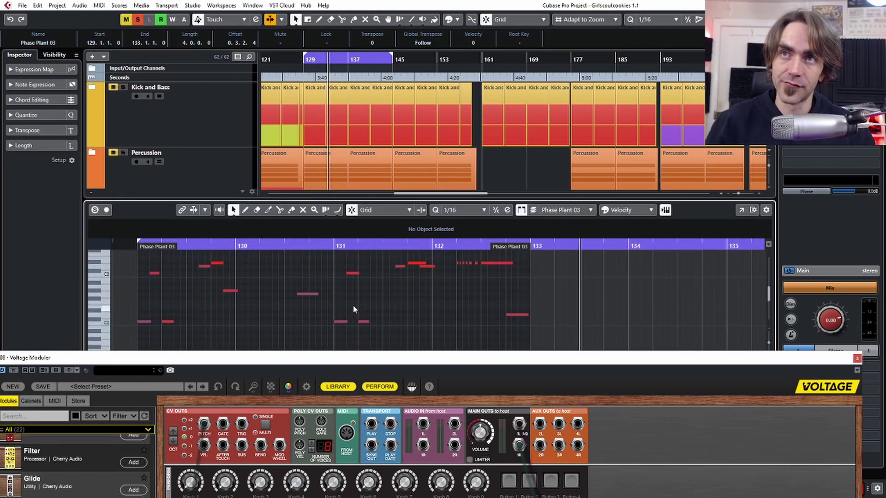
pyautogui.scroll(-1, 192, 308)
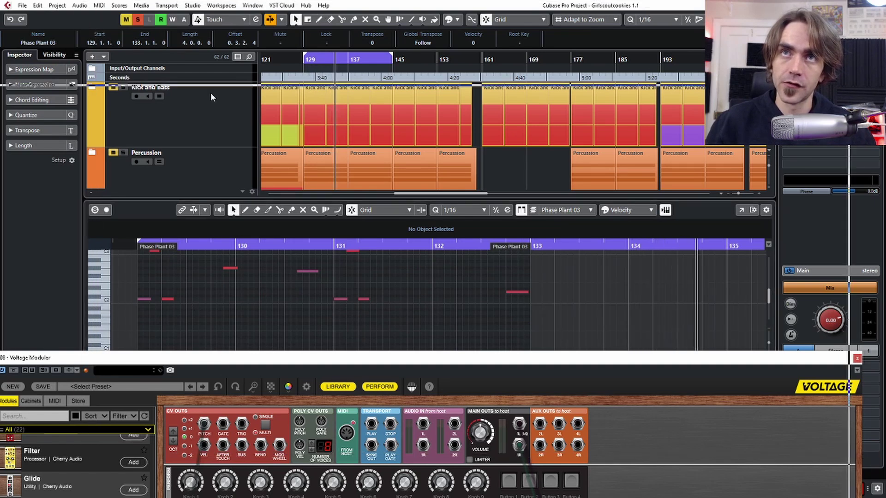
# Step: Clear the instrument window off the note editor, shrink the velocity lane to view the notes, and close the editor
pyautogui.moveTo(27, 497); pyautogui.dragTo(344, 497)
pyautogui.scroll(2, 371, 340)
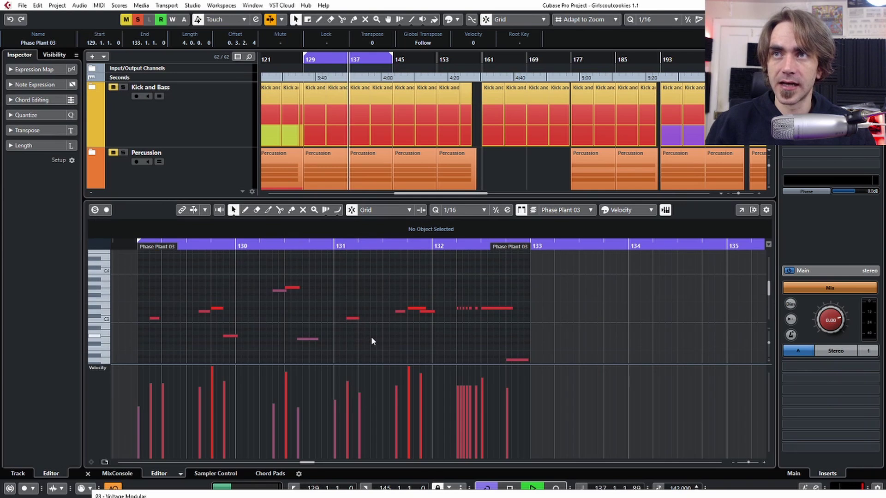
pyautogui.click(372, 365)
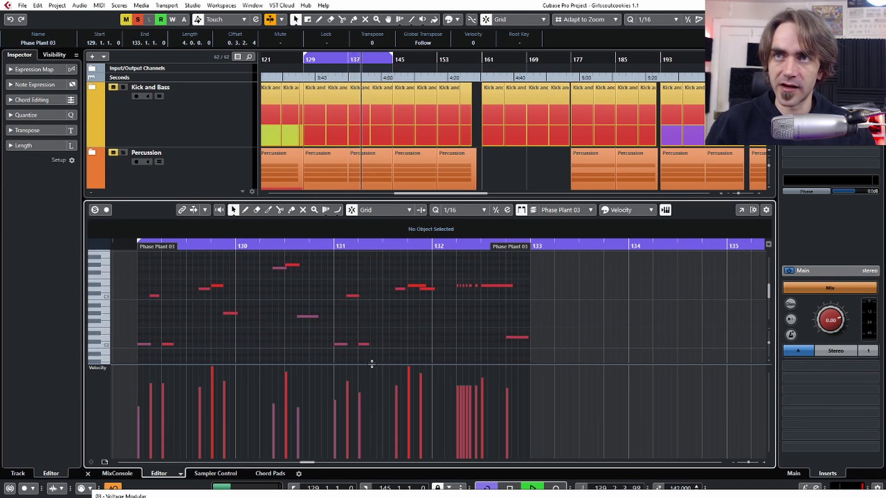
pyautogui.moveTo(371, 365); pyautogui.dragTo(372, 437)
pyautogui.scroll(2, 370, 382)
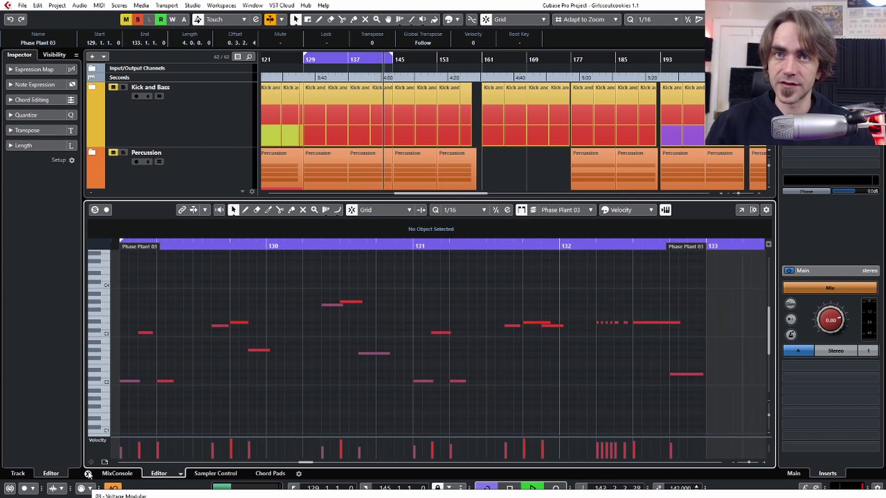
pyautogui.click(88, 473)
# Step: Bring the instrument window back into view and reroute the oscillator's sawtooth cable from mixer input 1 to the filter's Audio In
pyautogui.moveTo(1, 56); pyautogui.dragTo(58, 26)
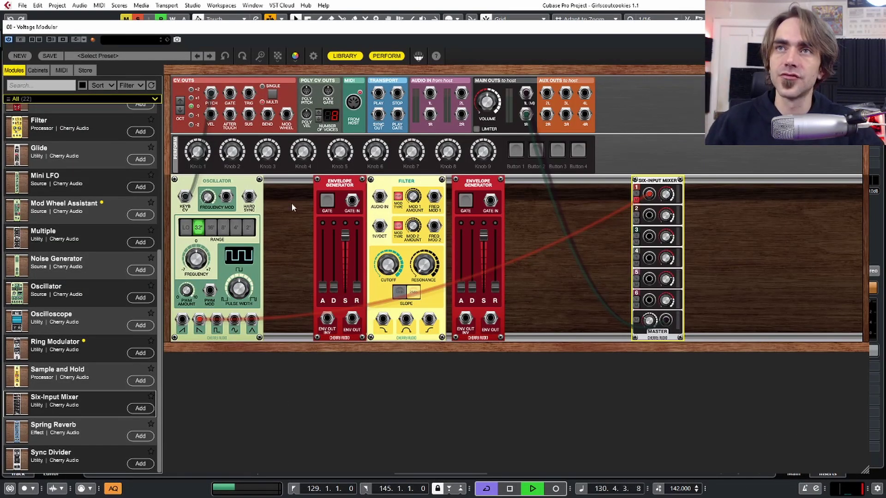
pyautogui.moveTo(633, 205); pyautogui.dragTo(381, 198)
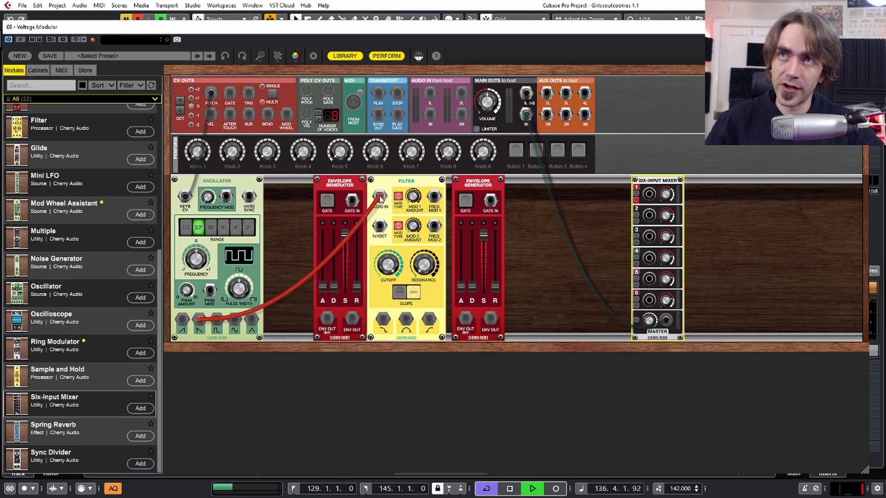
# Step: Patch the filter's low-pass output to input 1 of the Six-Input Mixer
pyautogui.moveTo(382, 320); pyautogui.dragTo(388, 347)
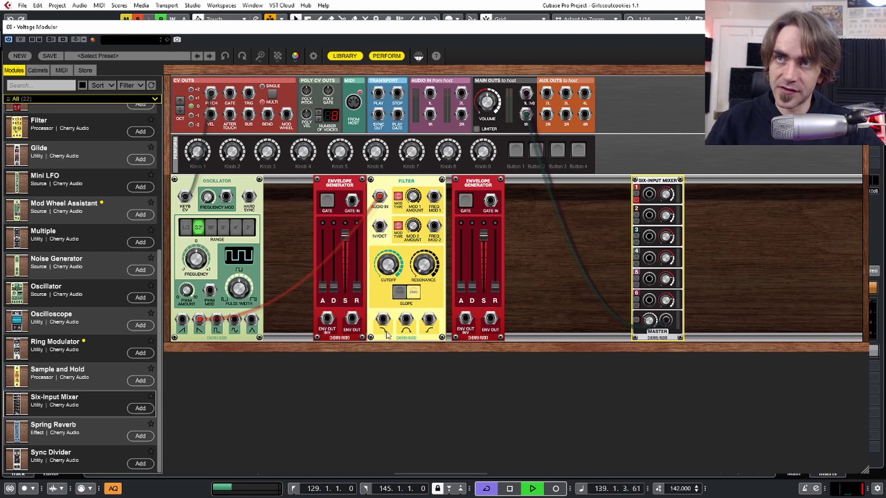
pyautogui.moveTo(383, 319); pyautogui.dragTo(649, 194)
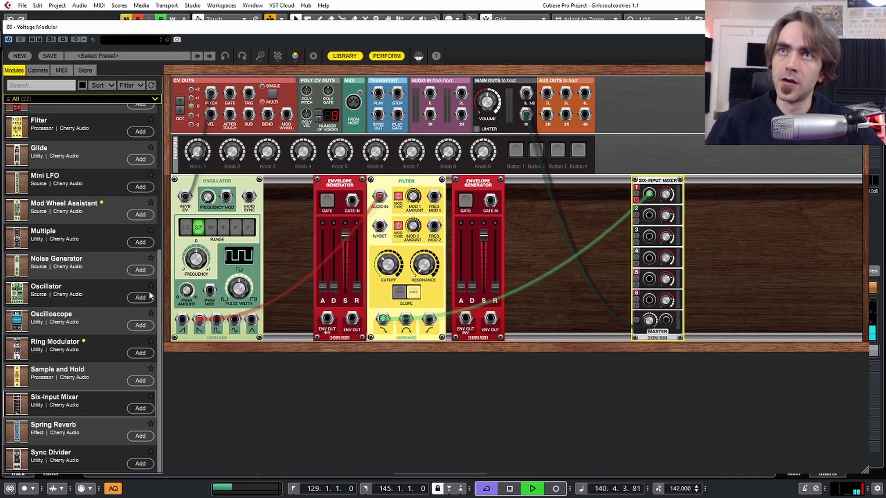
# Step: Insert a Mini LFO before the filter, patch its first triangle output to Freq Mod 1, and unmute mixer channel 1
pyautogui.moveTo(61, 183); pyautogui.dragTo(394, 197)
pyautogui.moveTo(382, 227); pyautogui.dragTo(461, 197)
pyautogui.click(636, 200)
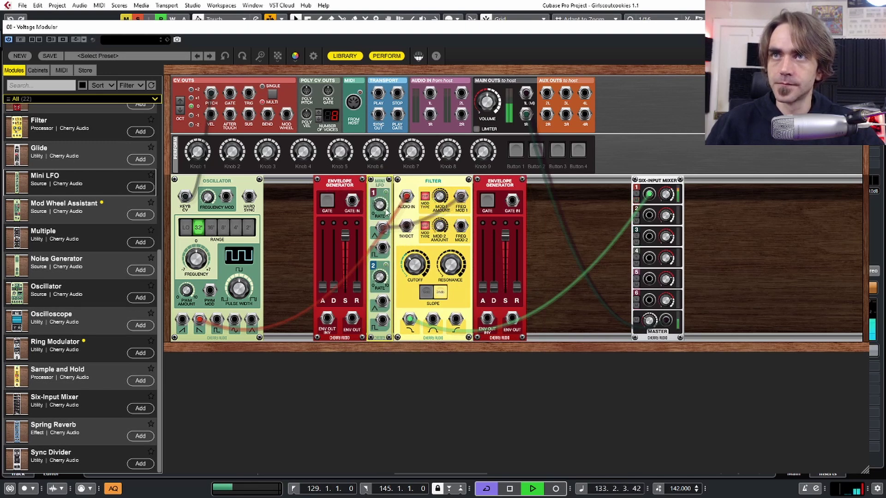
# Step: Adjust the rate of LFO 1 and the filter's Mod 1 amount to shape the cutoff modulation
pyautogui.moveTo(386, 212); pyautogui.dragTo(358, 239)
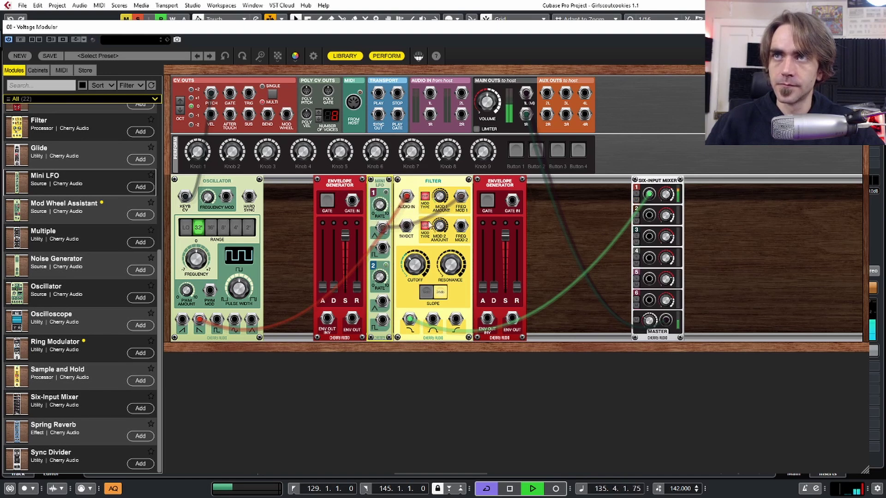
pyautogui.moveTo(440, 199); pyautogui.dragTo(449, 188)
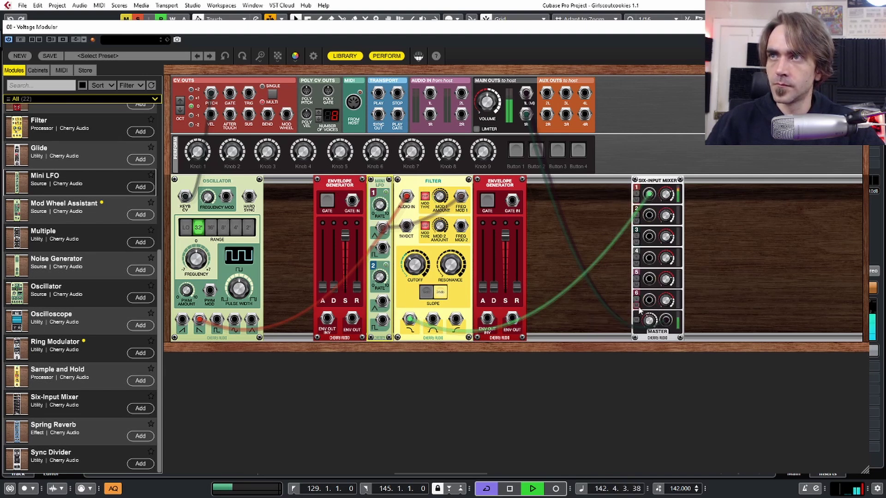
pyautogui.click(670, 192)
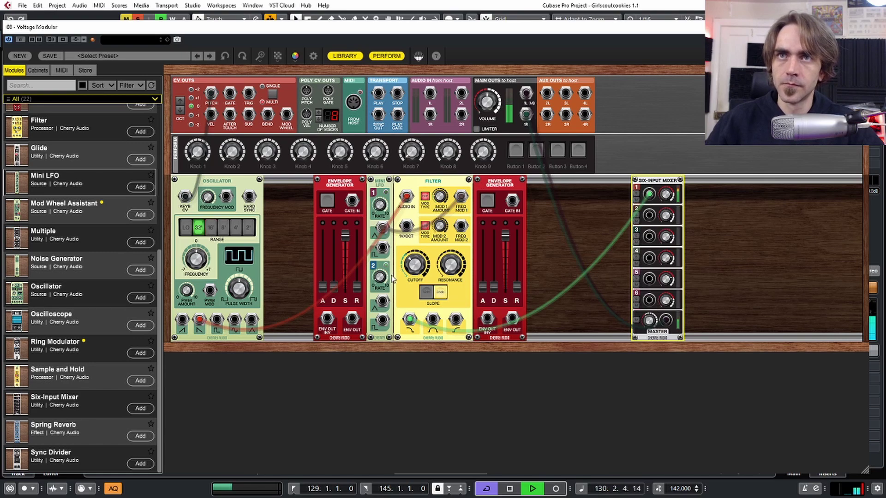
# Step: Add an Amplifier after the second Envelope Generator and route the filter's low-pass output through it into mixer input 1
pyautogui.scroll(5, 74, 186)
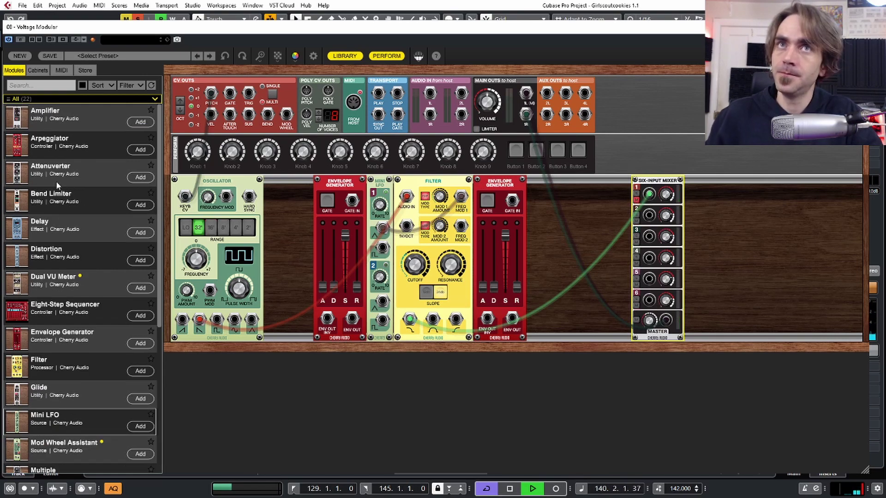
pyautogui.moveTo(42, 117); pyautogui.dragTo(582, 179)
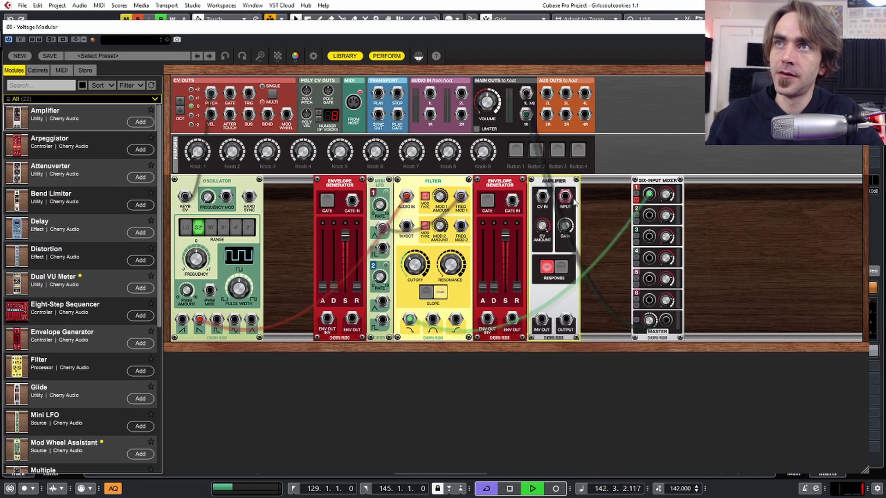
pyautogui.moveTo(465, 315); pyautogui.dragTo(406, 320)
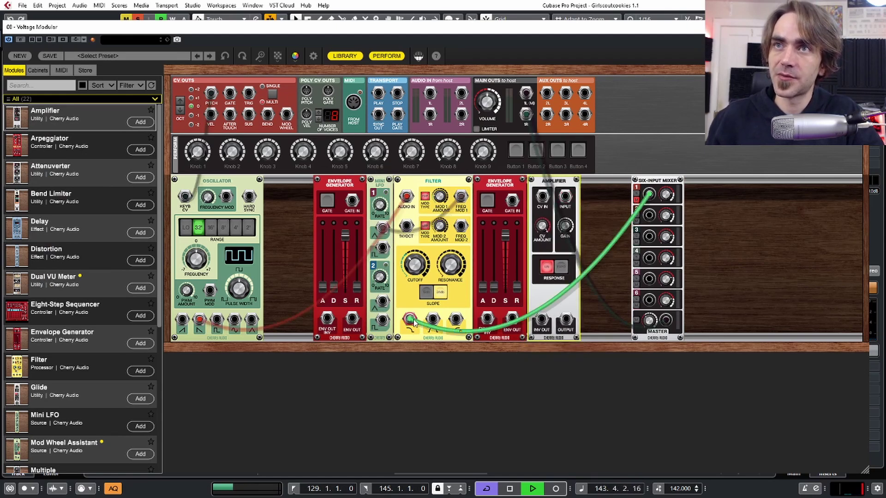
pyautogui.moveTo(649, 194); pyautogui.dragTo(566, 197)
pyautogui.moveTo(560, 324); pyautogui.dragTo(649, 197)
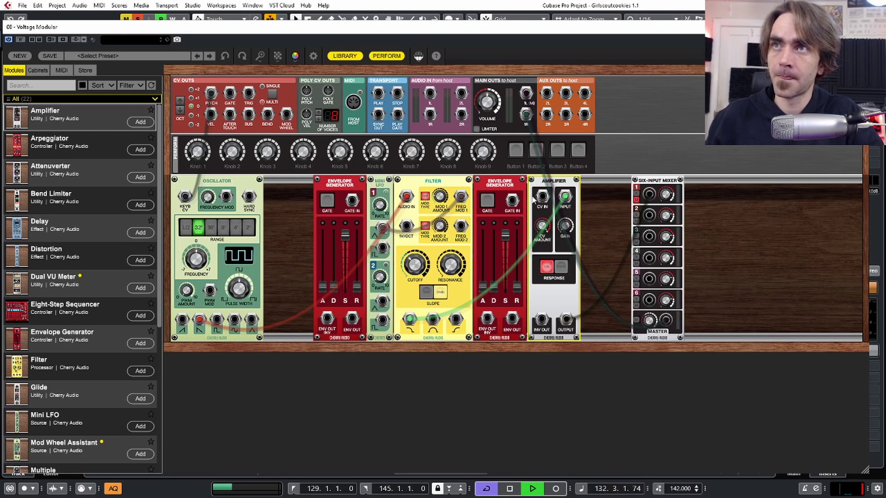
# Step: Connect the second Envelope Generator's Env Out to the Amplifier's CV In and the Gate CV output to that envelope's Gate In
pyautogui.moveTo(542, 196); pyautogui.dragTo(512, 319)
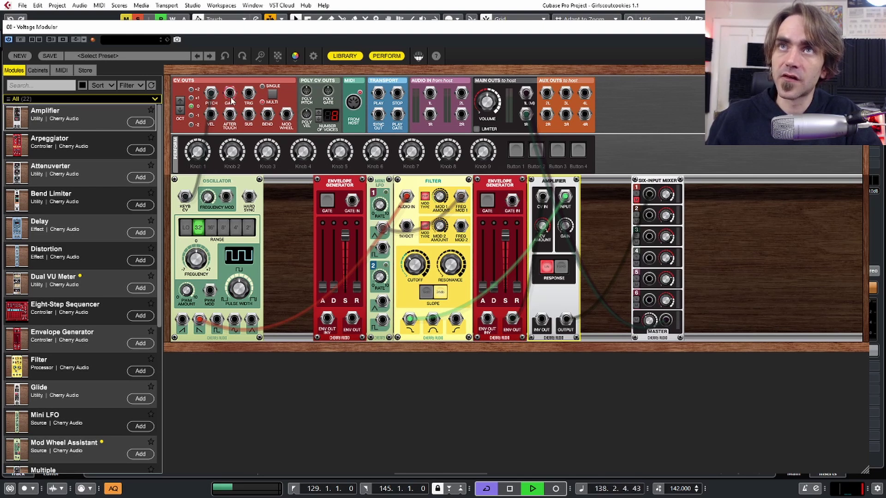
pyautogui.moveTo(230, 95)
pyautogui.mouseDown()
pyautogui.moveTo(417, 199)
pyautogui.moveTo(512, 206)
pyautogui.mouseUp()
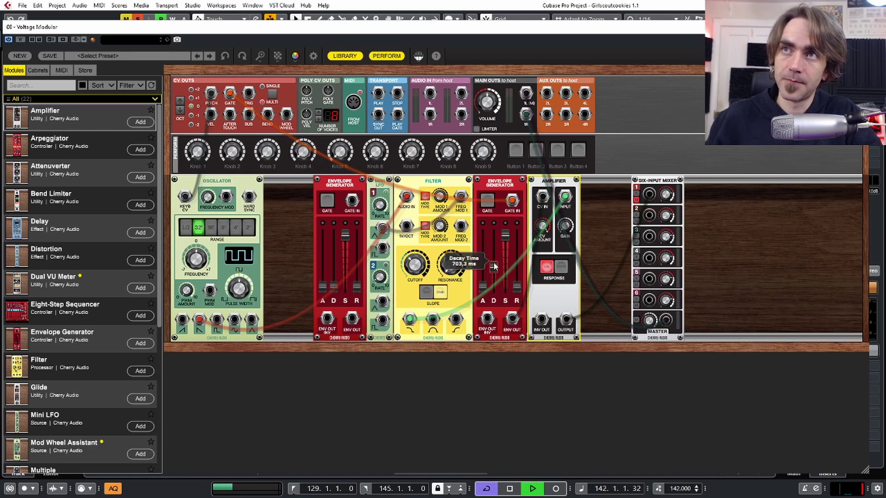
# Step: Shape the amplifier's envelope with a decay of about 703 ms and a low sustain, and adjust the mixer's master level
pyautogui.moveTo(505, 236); pyautogui.dragTo(504, 292)
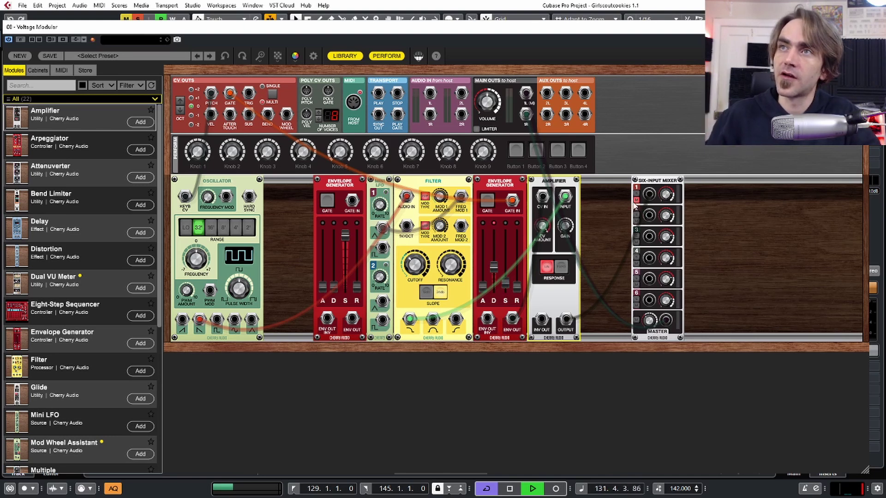
pyautogui.moveTo(517, 289); pyautogui.dragTo(505, 280)
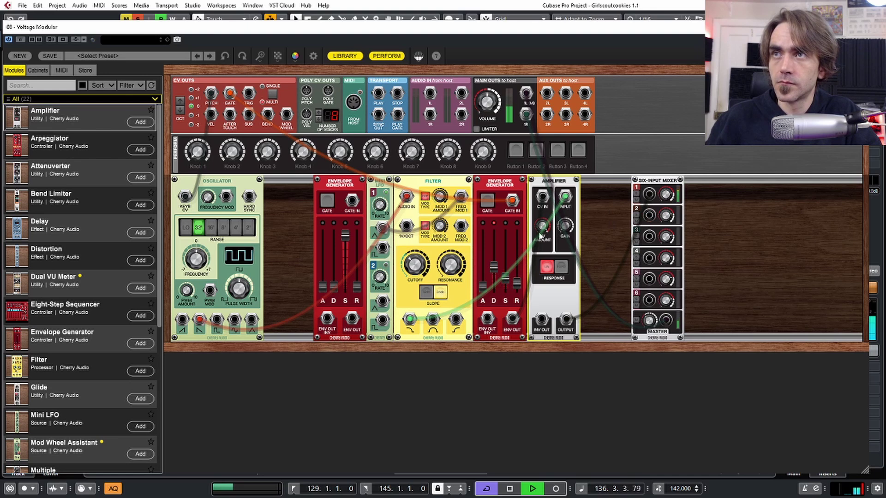
pyautogui.moveTo(649, 320); pyautogui.dragTo(653, 309)
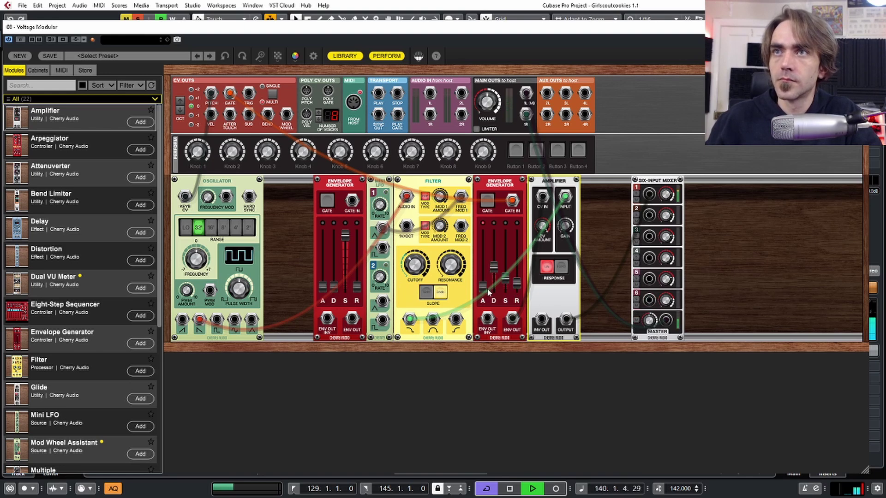
pyautogui.moveTo(482, 289)
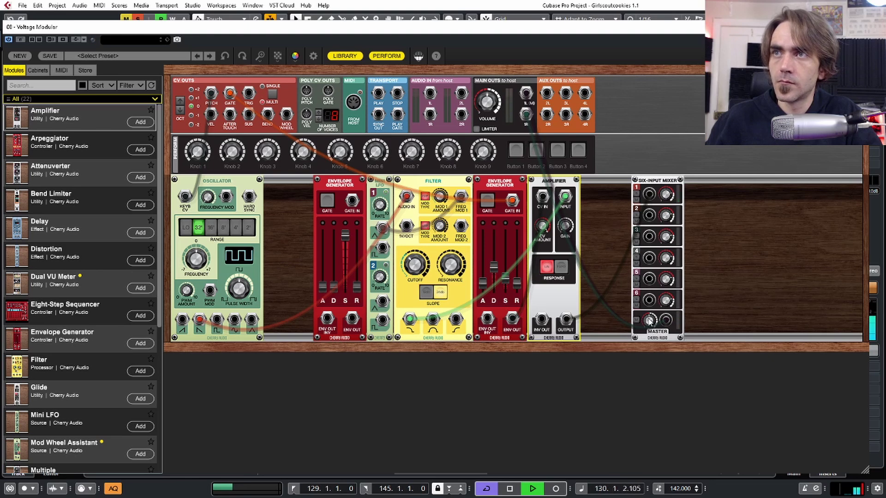
pyautogui.moveTo(649, 320)
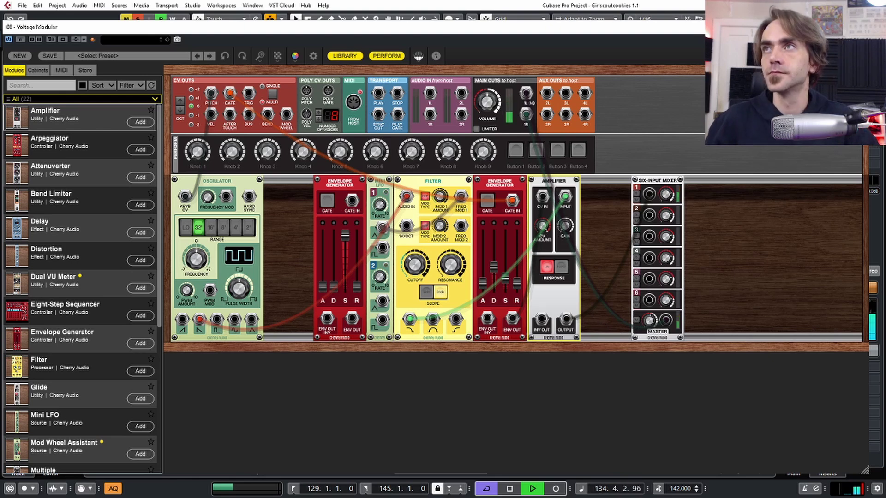
# Step: Close the instrument window and load ColourCopy(x64) into an insert slot of the Voltage Modular 01 channel
pyautogui.click(862, 27)
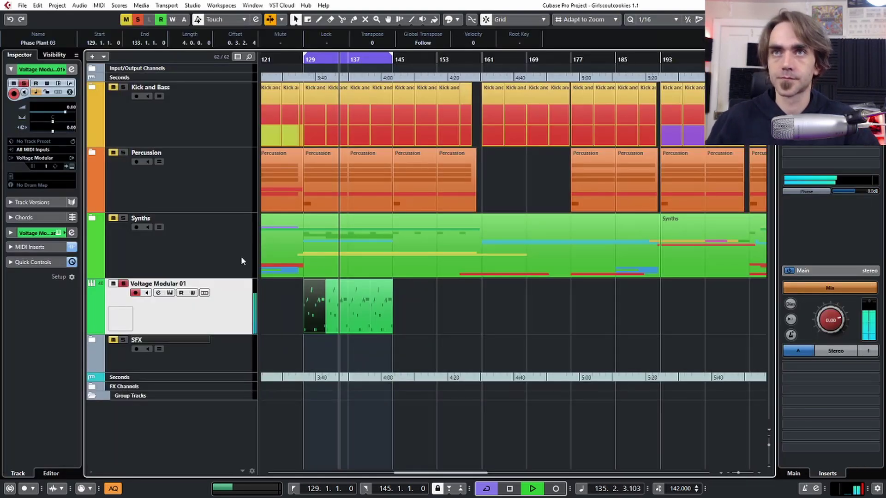
pyautogui.click(72, 70)
pyautogui.click(240, 265)
pyautogui.write('colou')
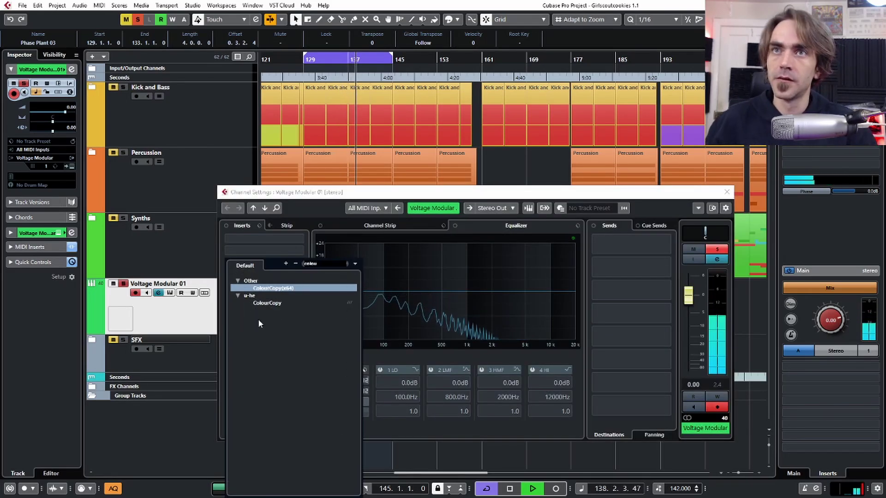
pyautogui.click(273, 287)
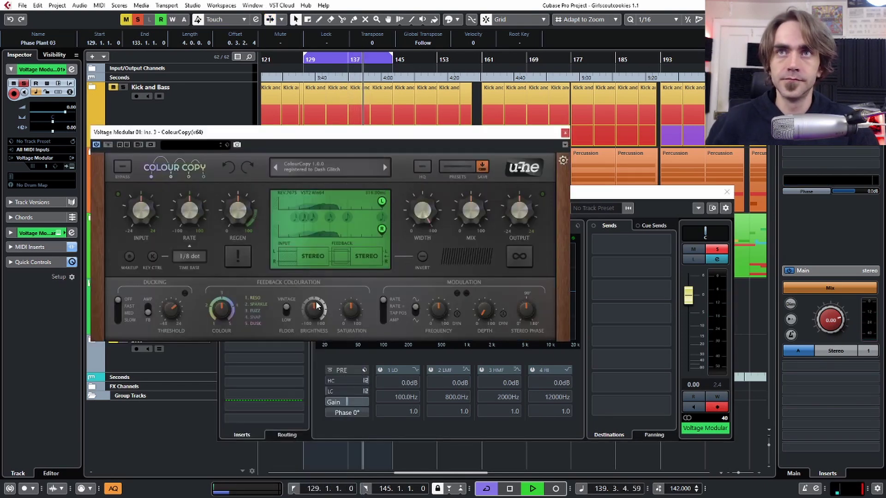
# Step: Keep ColourCopy's time base at 1/8 dot, move the right channel to an earlier delay head, and set the mix to 31
pyautogui.click(193, 256)
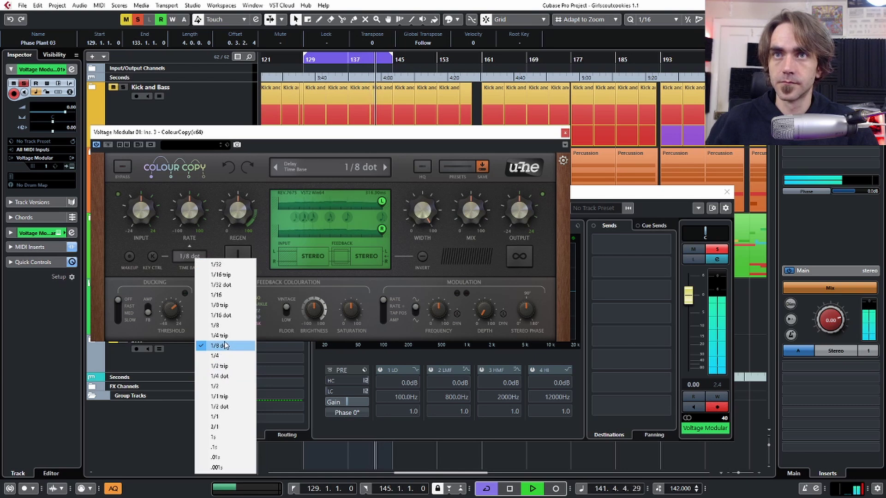
pyautogui.click(265, 242)
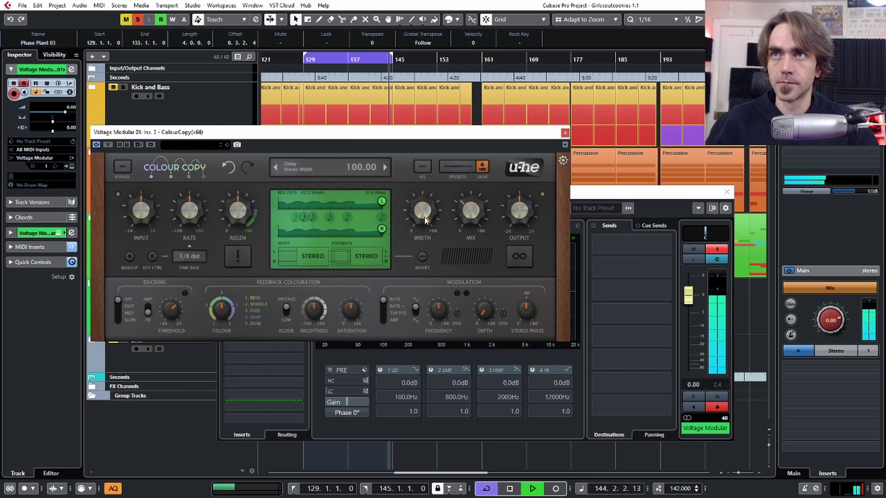
pyautogui.moveTo(382, 229); pyautogui.dragTo(348, 230)
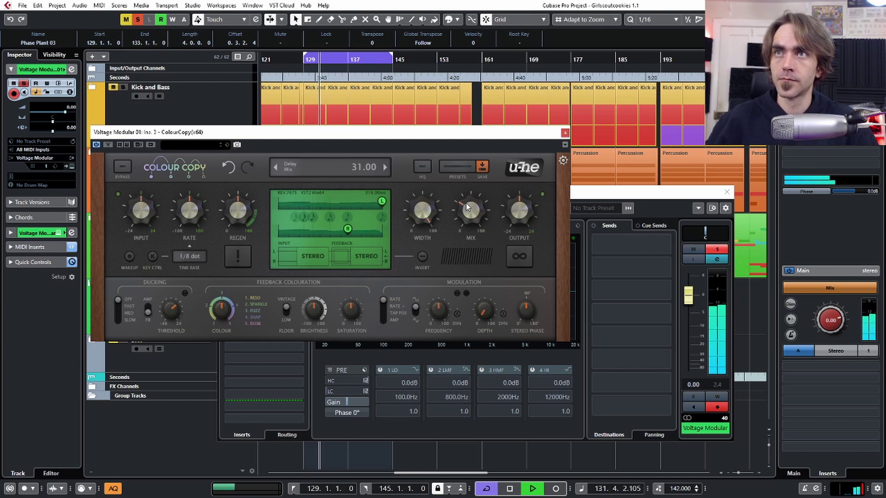
pyautogui.click(565, 134)
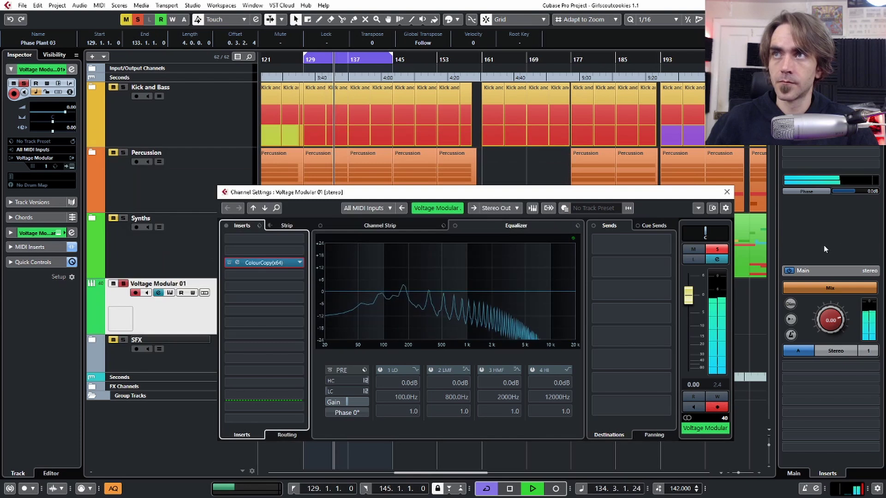
# Step: Enable the channel's low-cut filter, raise its cutoff frequency, and set its slope to 24 dB
pyautogui.click(364, 391)
pyautogui.click(365, 391)
pyautogui.click(383, 426)
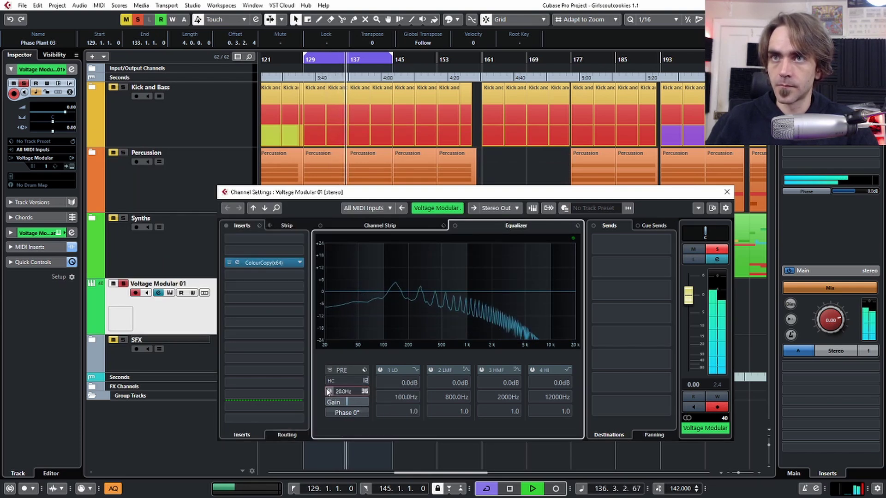
pyautogui.moveTo(345, 394); pyautogui.dragTo(381, 323)
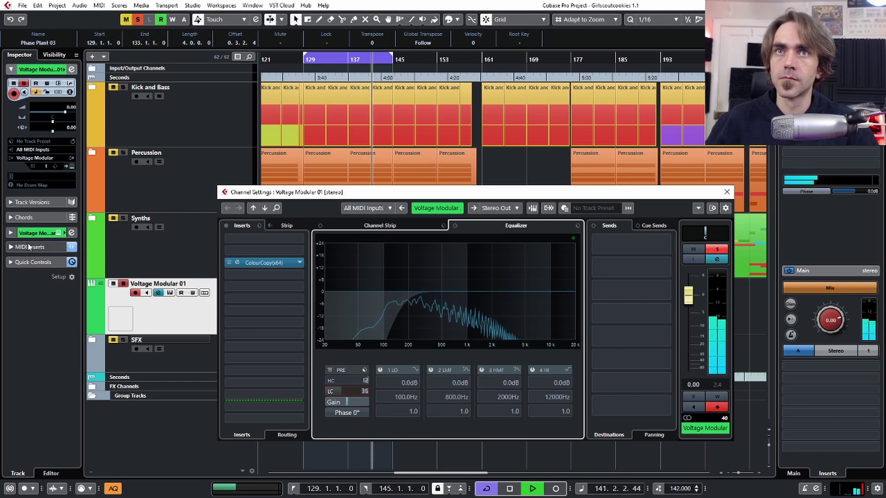
pyautogui.click(365, 391)
pyautogui.click(396, 413)
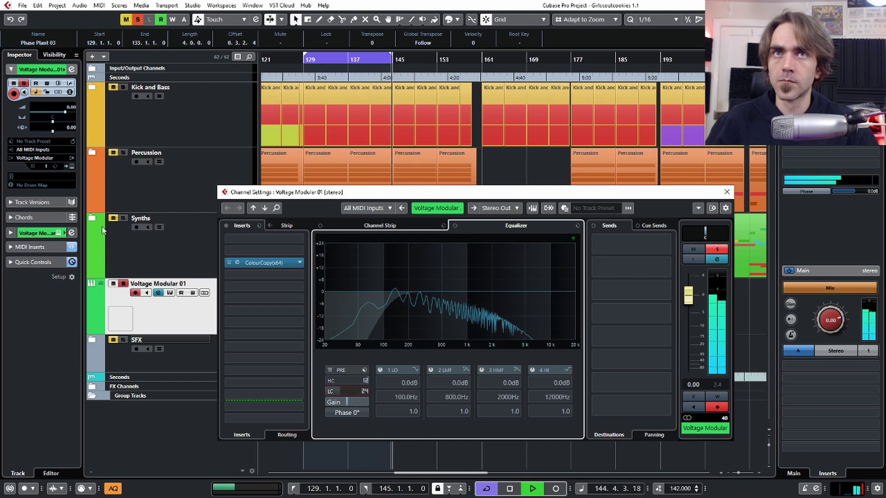
# Step: Check the ColourCopy insert in the track's channel settings and return to the Voltage Modular window
pyautogui.click(72, 164)
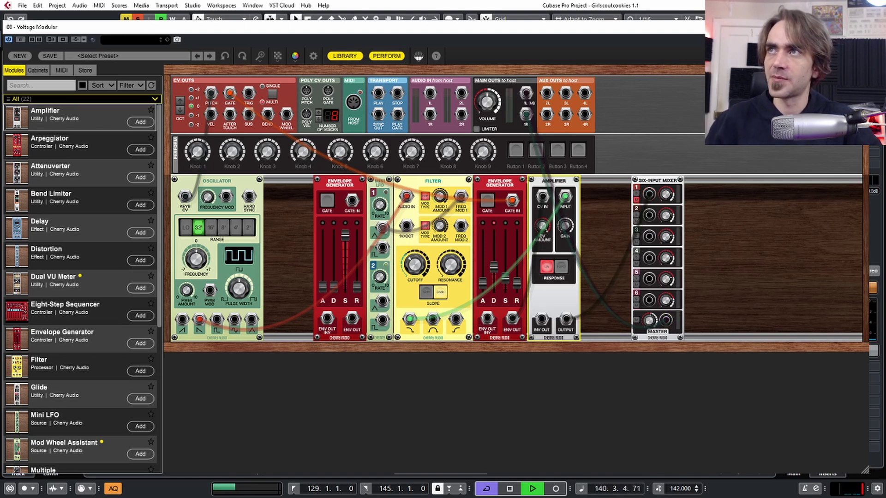
pyautogui.click(859, 26)
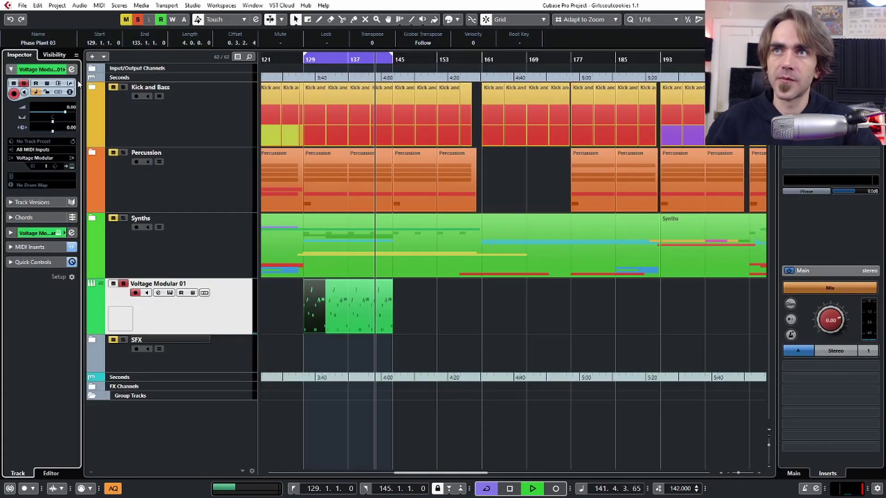
pyautogui.click(72, 69)
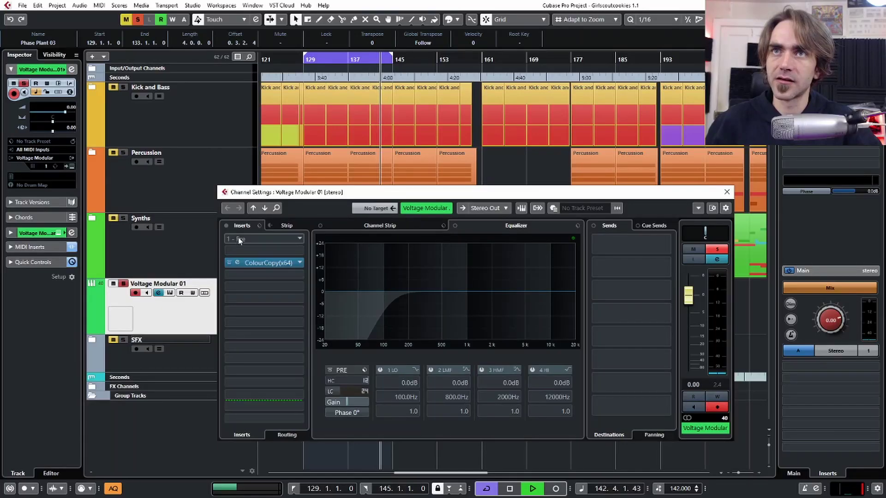
pyautogui.click(237, 263)
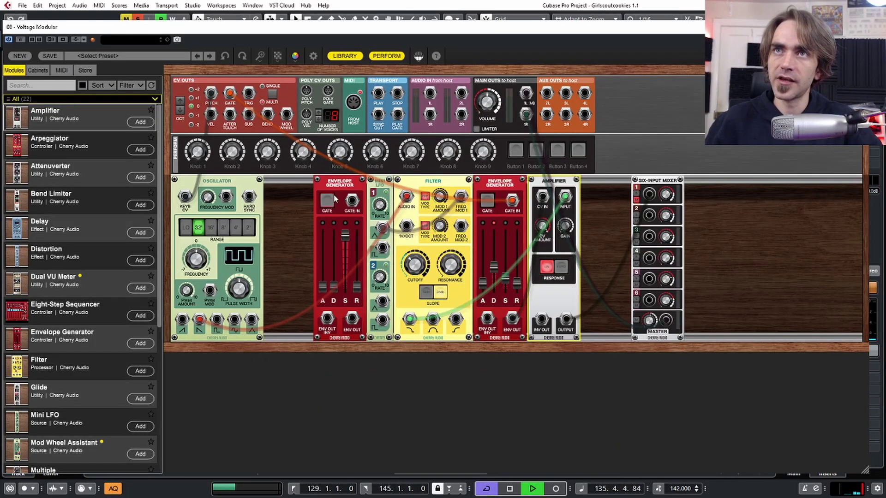
# Step: Connect the Gate CV output to the first Envelope Generator, lower its sustain to minimum, and patch its Env Out to Freq Mod 2
pyautogui.moveTo(352, 201); pyautogui.dragTo(229, 93)
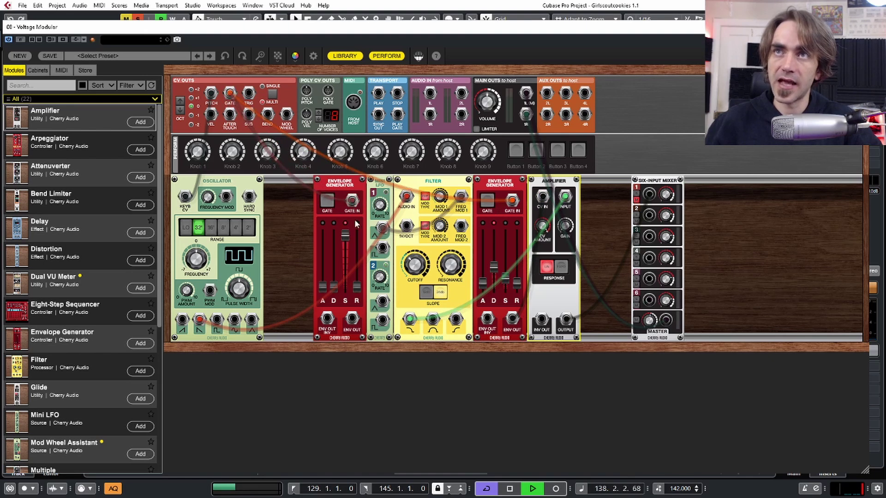
pyautogui.moveTo(348, 238); pyautogui.dragTo(345, 285)
pyautogui.moveTo(351, 318); pyautogui.dragTo(461, 225)
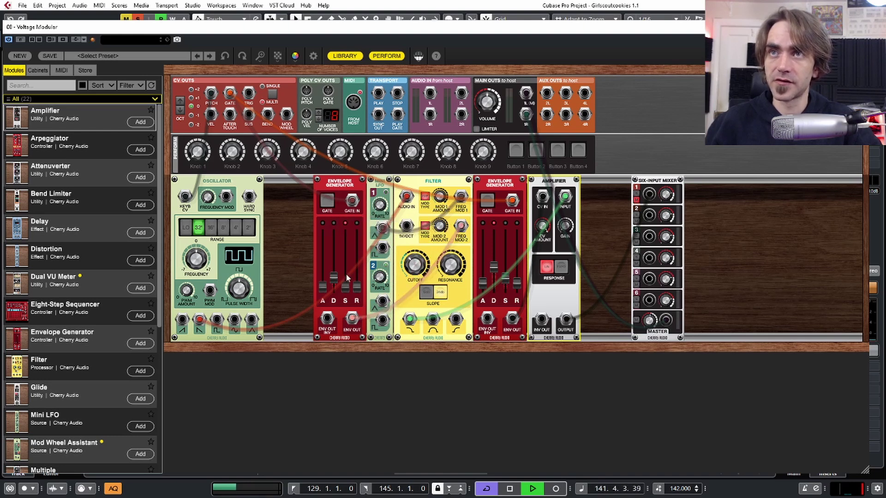
# Step: Lengthen the filter envelope's decay, raise its sustain slightly, and set the filter's Mod 2 amount to about 141.6%
pyautogui.moveTo(334, 280)
pyautogui.mouseDown()
pyautogui.moveTo(345, 272)
pyautogui.moveTo(335, 265)
pyautogui.mouseUp()
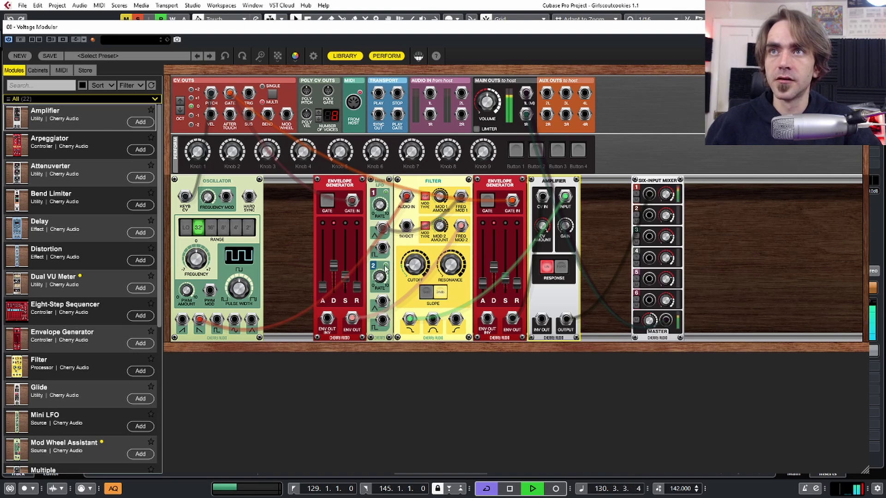
pyautogui.moveTo(329, 268); pyautogui.dragTo(356, 287)
pyautogui.moveTo(441, 231); pyautogui.dragTo(442, 224)
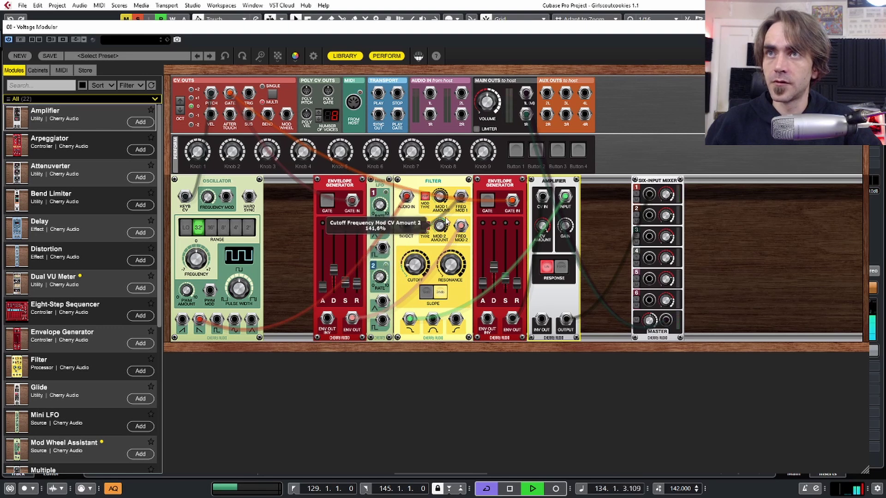
# Step: Fine-tune the filter's cutoff and Mod 2 amount, and lengthen the decay of the first Envelope Generator
pyautogui.moveTo(416, 264); pyautogui.dragTo(414, 275)
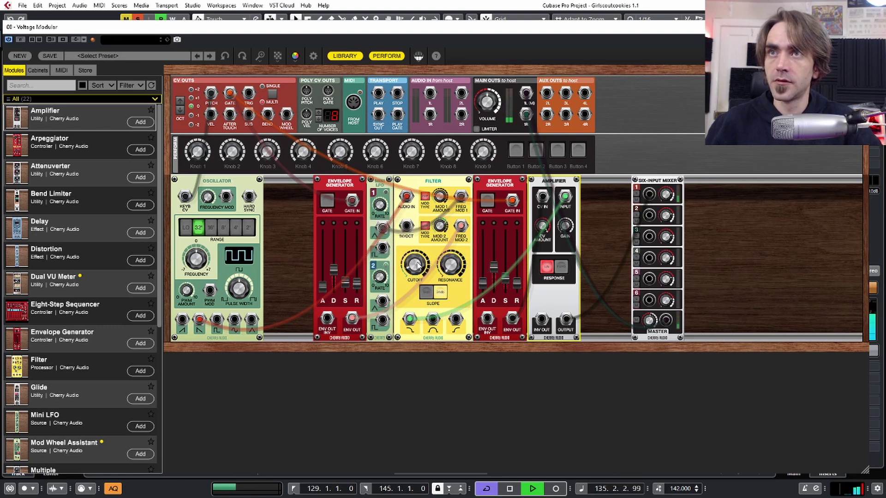
pyautogui.moveTo(414, 265); pyautogui.dragTo(418, 266)
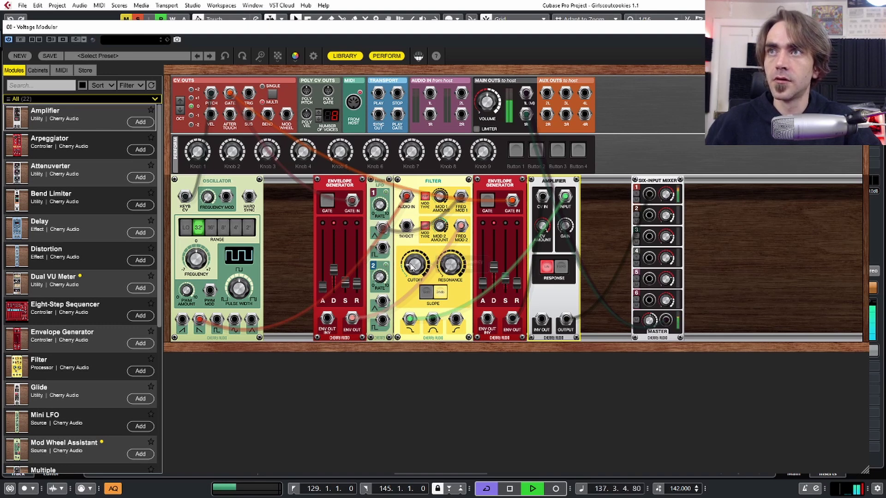
pyautogui.moveTo(331, 271); pyautogui.dragTo(356, 281)
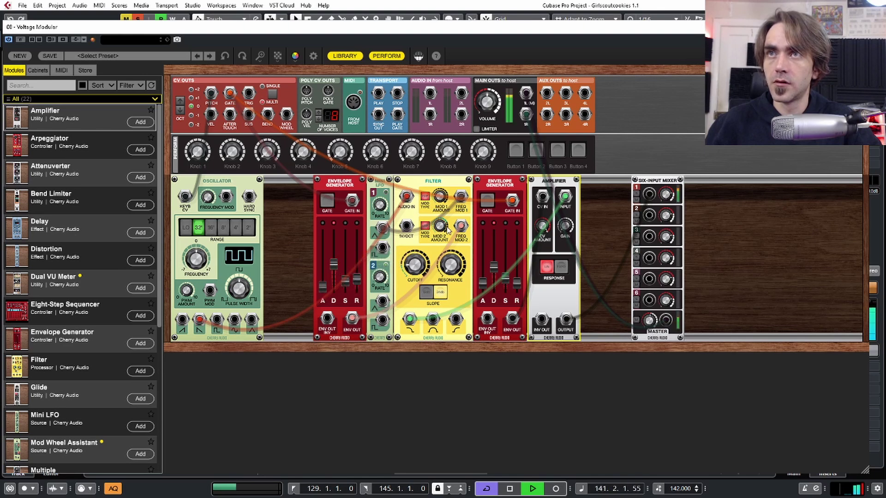
pyautogui.moveTo(442, 228); pyautogui.dragTo(445, 239)
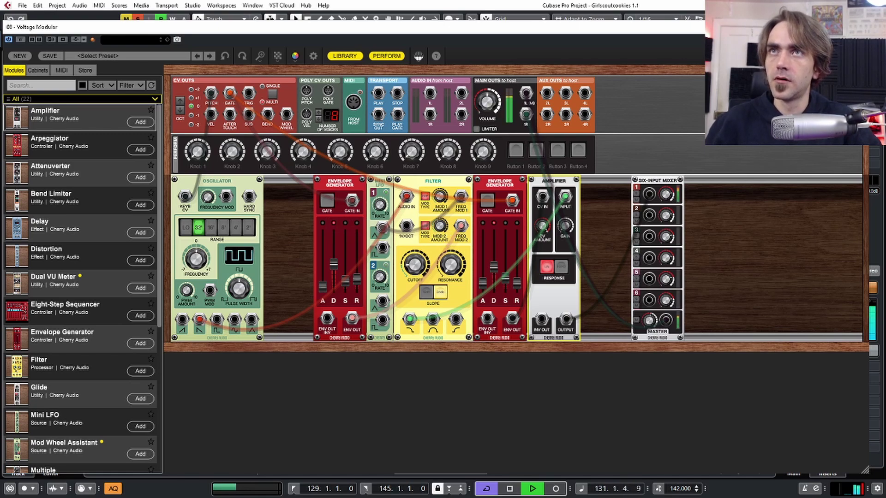
# Step: Unsolo the Voltage Modular 01 track in the project window and bring the synth window back into view
pyautogui.moveTo(708, 31); pyautogui.dragTo(726, 377)
pyautogui.click(564, 133)
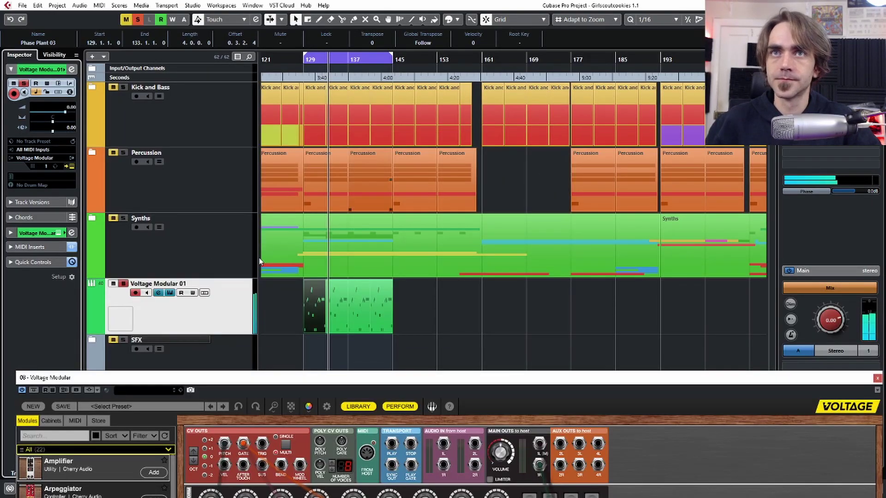
pyautogui.click(123, 283)
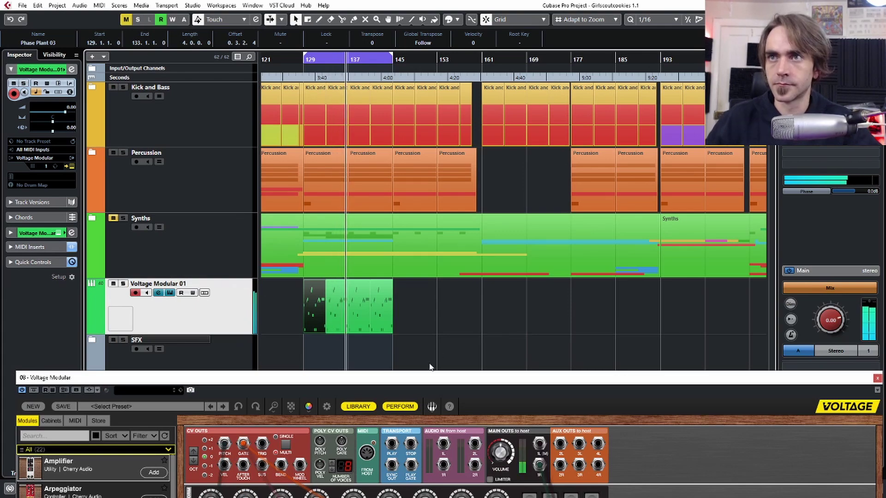
pyautogui.moveTo(426, 386); pyautogui.dragTo(419, 30)
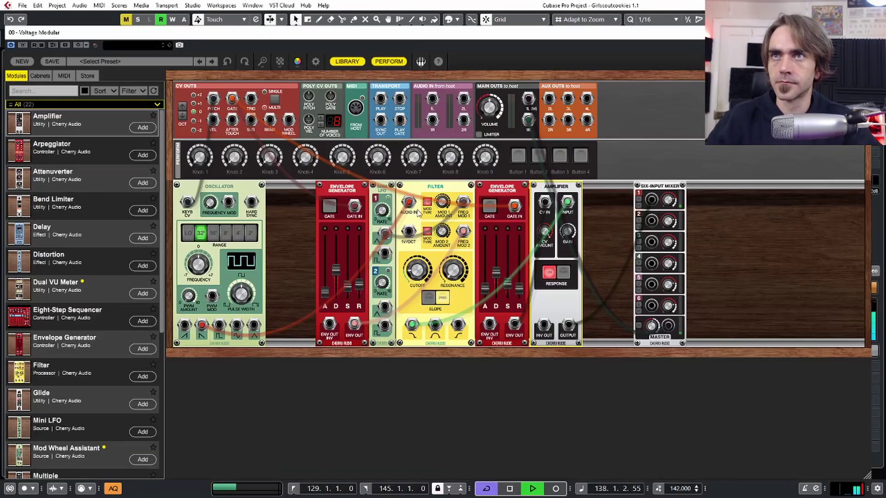
# Step: Sweep the filter cutoff while auditioning the oscillator's 16' and 8' ranges, and return the range to 32'
pyautogui.moveTo(419, 272)
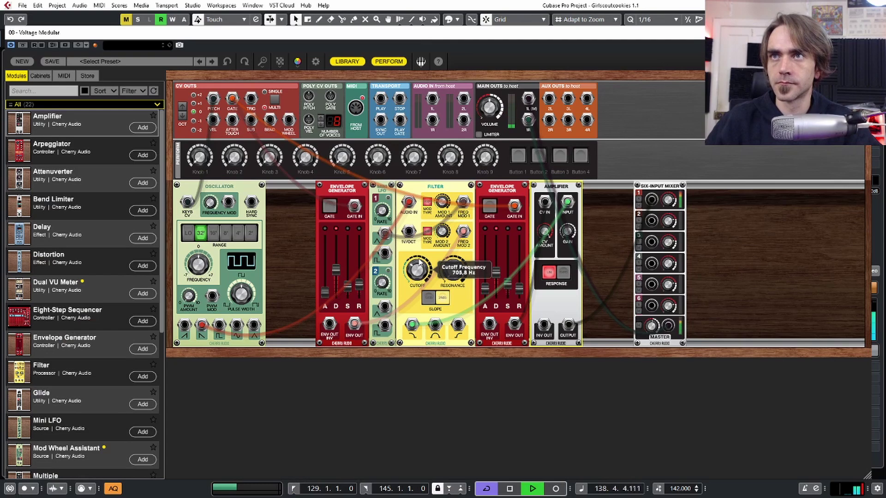
pyautogui.moveTo(416, 252); pyautogui.dragTo(417, 245)
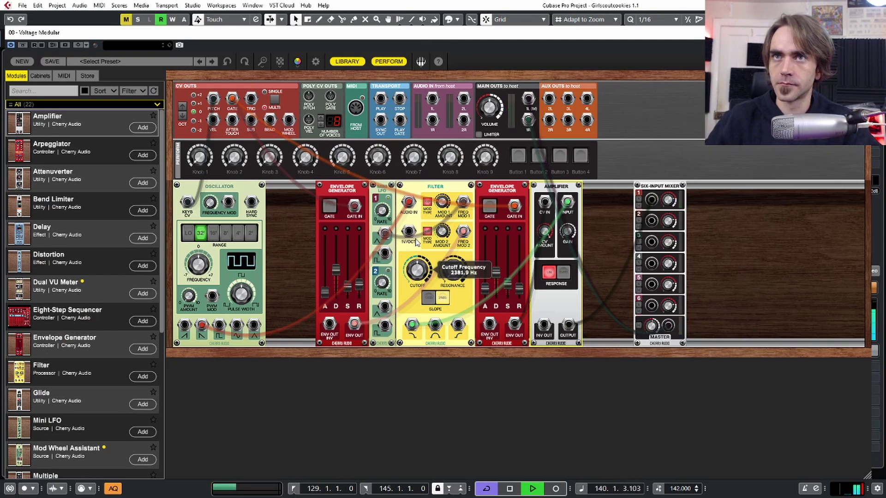
pyautogui.click(212, 233)
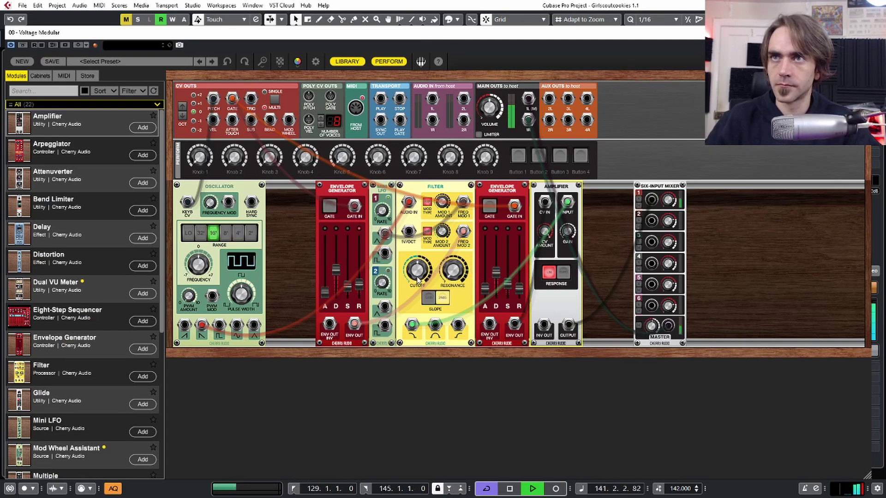
pyautogui.moveTo(427, 271)
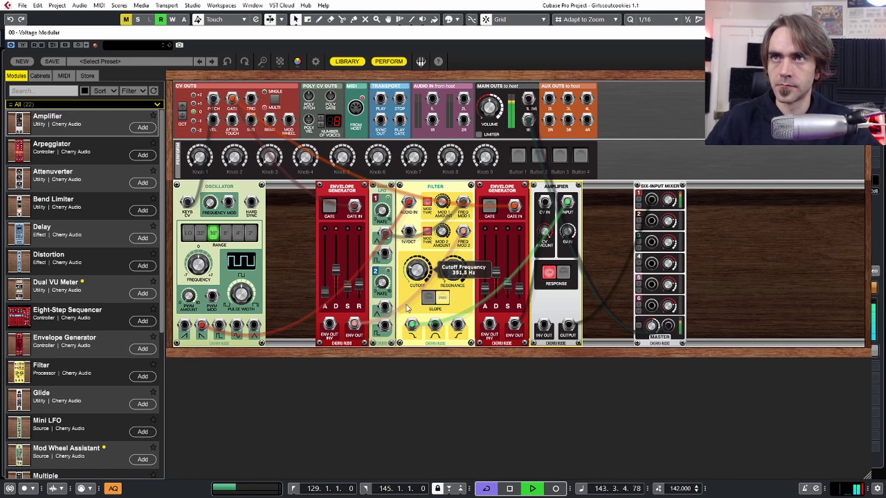
pyautogui.moveTo(405, 312); pyautogui.dragTo(426, 270)
pyautogui.click(225, 234)
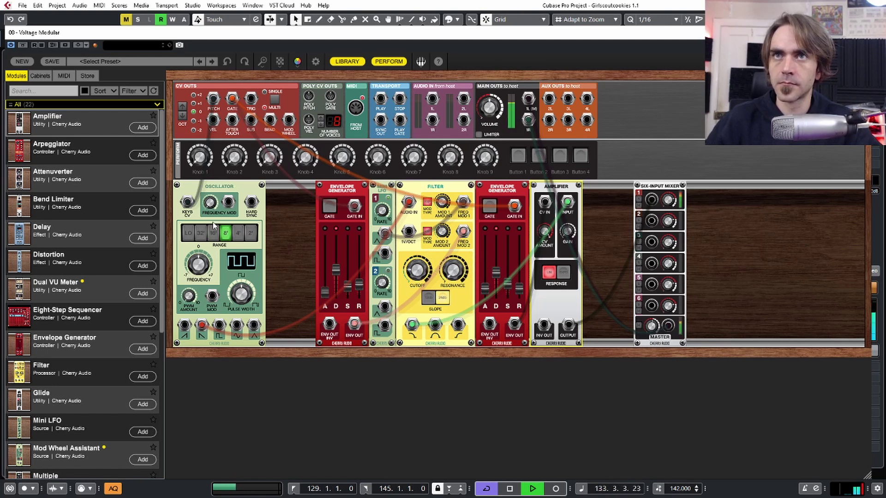
pyautogui.moveTo(416, 279)
pyautogui.mouseDown()
pyautogui.moveTo(423, 262)
pyautogui.moveTo(412, 277)
pyautogui.mouseUp()
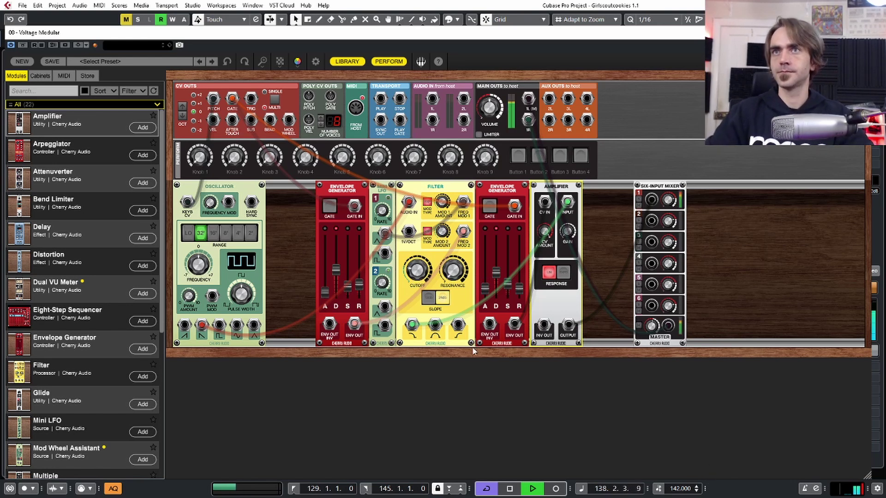
# Step: Close the gaps between the modules by lining them all up directly after the Oscillator, and stop playback
pyautogui.moveTo(341, 186); pyautogui.dragTo(290, 187)
pyautogui.moveTo(374, 186); pyautogui.dragTo(325, 187)
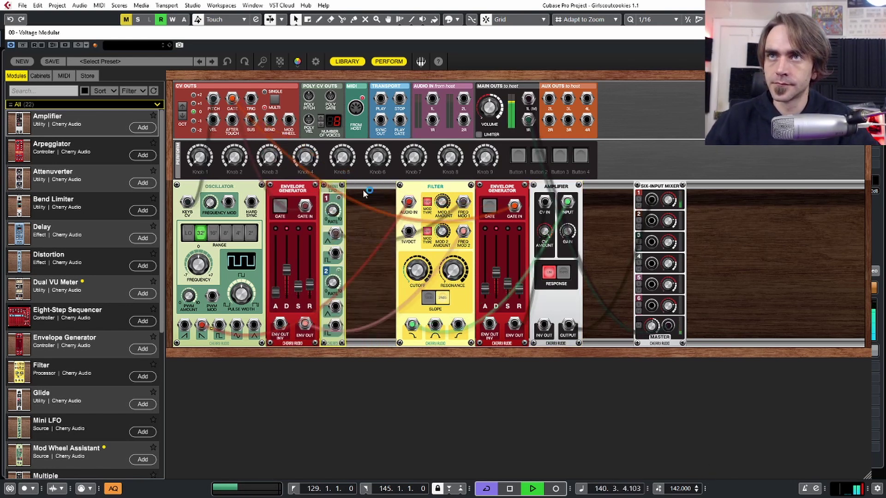
pyautogui.moveTo(463, 201); pyautogui.dragTo(413, 201)
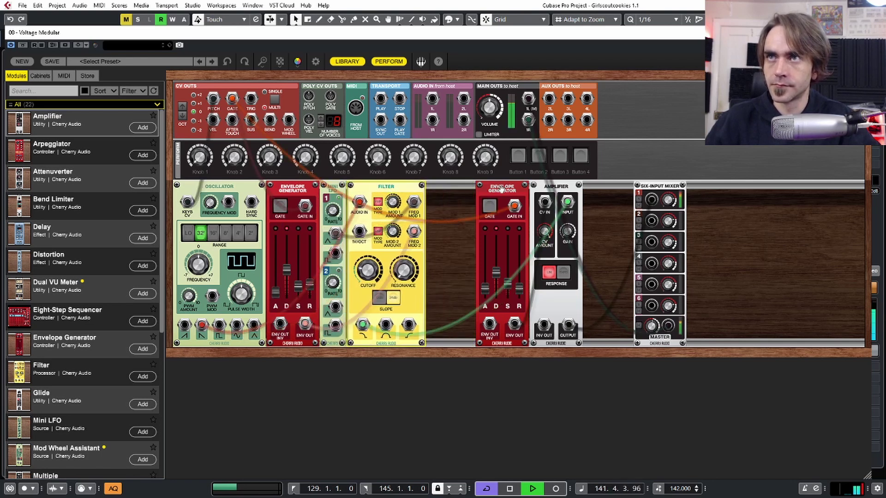
pyautogui.moveTo(501, 190); pyautogui.dragTo(452, 191)
pyautogui.moveTo(569, 187); pyautogui.dragTo(515, 186)
pyautogui.moveTo(660, 186); pyautogui.dragTo(559, 186)
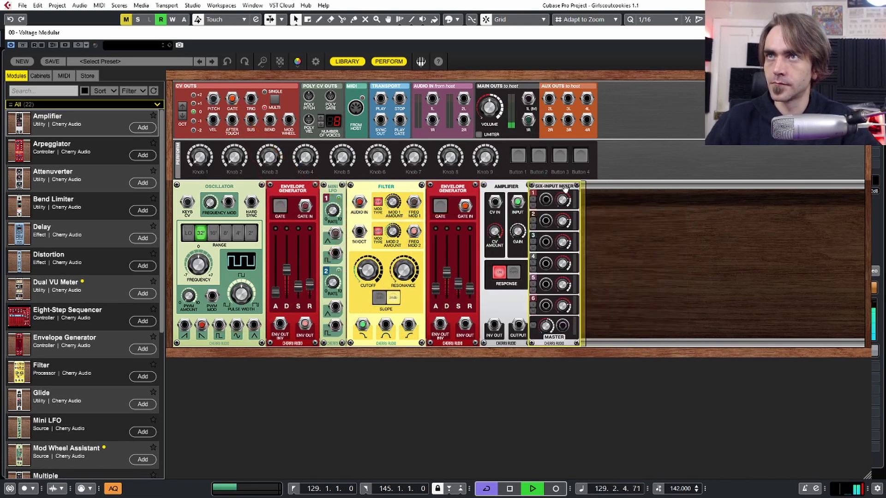
pyautogui.press('space')
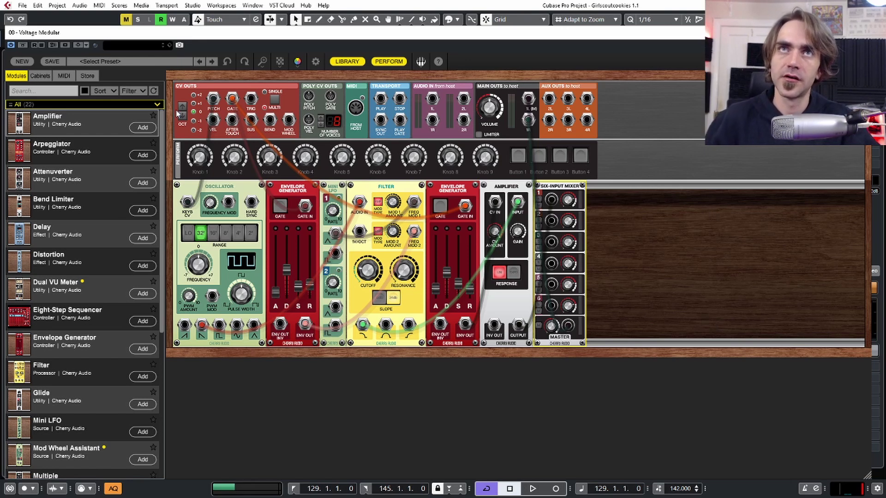
# Step: Move the Mini LFO to the row below and place a second Oscillator between the first Envelope Generator and the Filter
pyautogui.click(399, 198)
pyautogui.moveTo(417, 187)
pyautogui.mouseDown()
pyautogui.moveTo(444, 186)
pyautogui.moveTo(418, 186)
pyautogui.mouseUp()
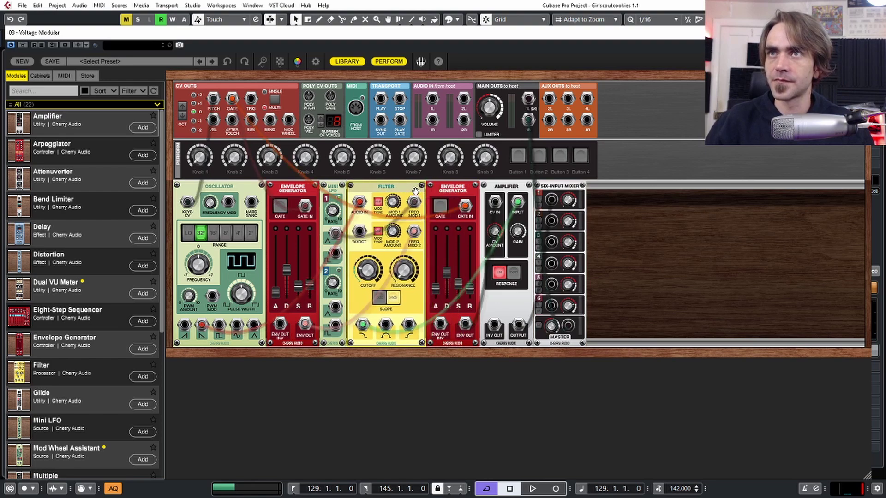
pyautogui.moveTo(381, 251); pyautogui.dragTo(328, 396)
pyautogui.moveTo(221, 192); pyautogui.dragTo(358, 188)
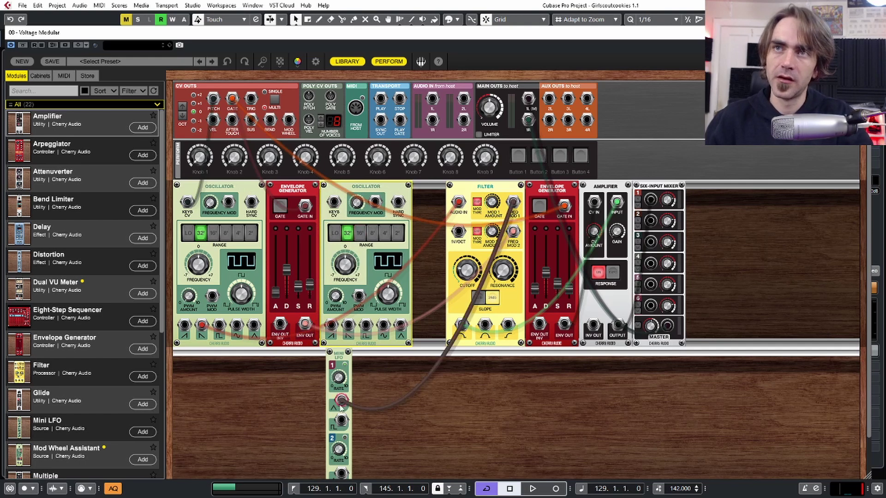
# Step: Remove the Mini LFO and patch the second Oscillator's sine output into the Filter's Freq Mod 1 input
pyautogui.click(332, 356)
pyautogui.rightClick(339, 357)
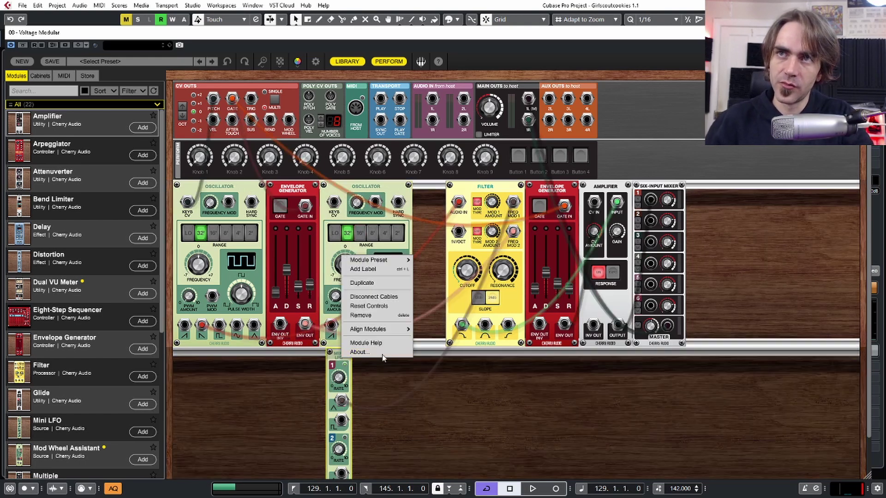
pyautogui.click(372, 316)
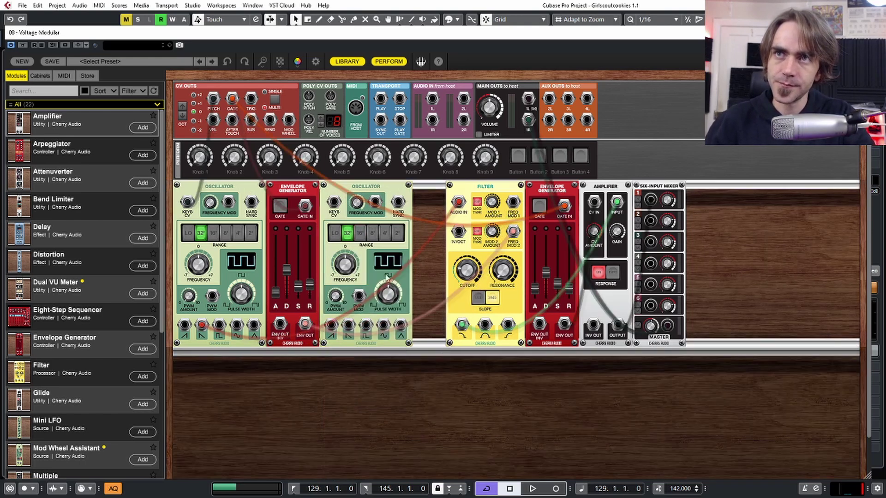
pyautogui.moveTo(385, 329); pyautogui.dragTo(513, 204)
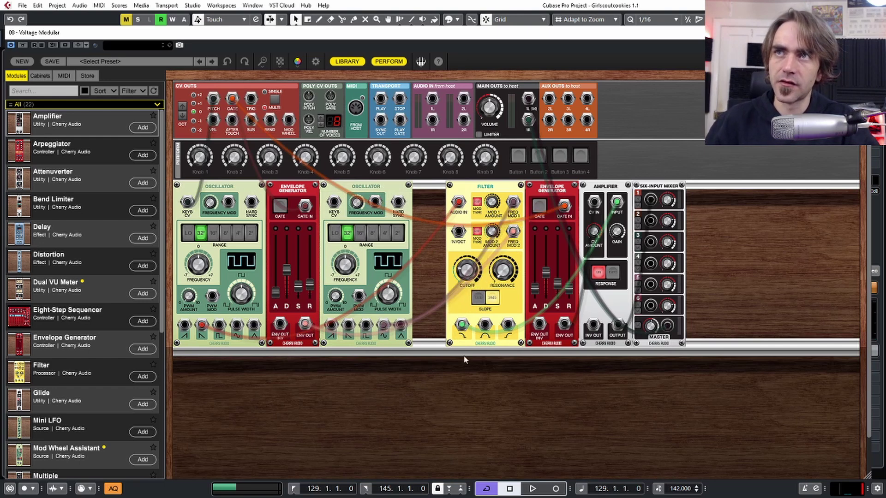
pyautogui.moveTo(617, 325); pyautogui.dragTo(655, 200)
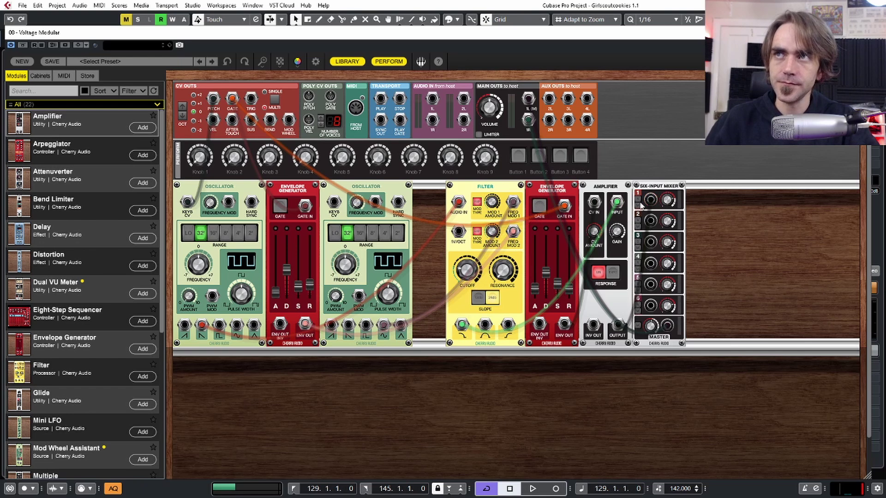
# Step: Solo the synth track during playback and audition the second Oscillator's 16', 8' and LO ranges
pyautogui.moveTo(705, 357); pyautogui.dragTo(672, 454)
pyautogui.moveTo(434, 456); pyautogui.dragTo(412, 47)
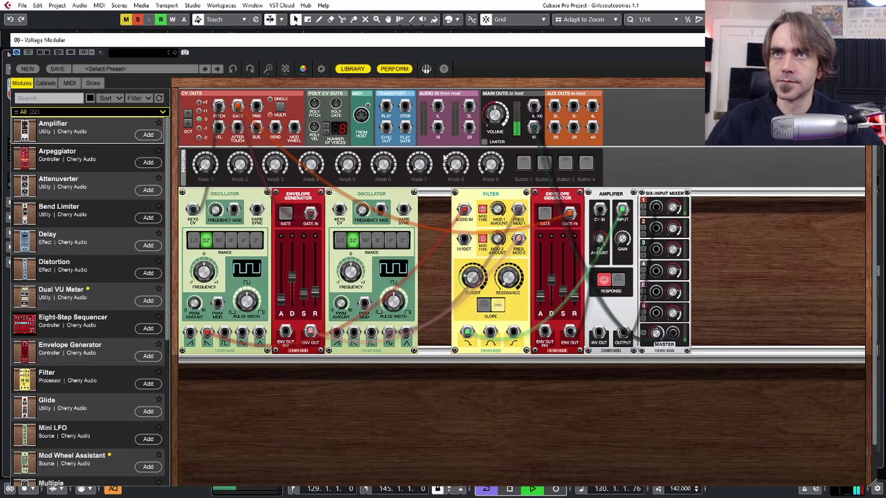
pyautogui.click(365, 240)
pyautogui.click(376, 243)
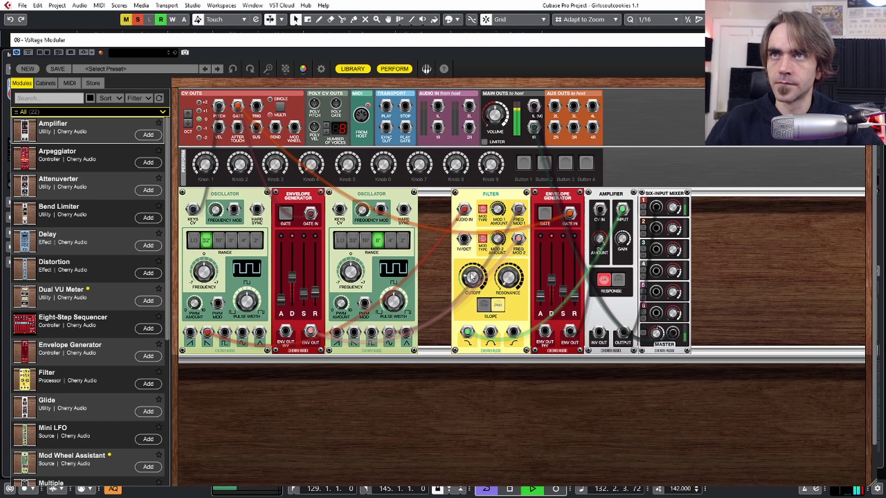
pyautogui.click(340, 241)
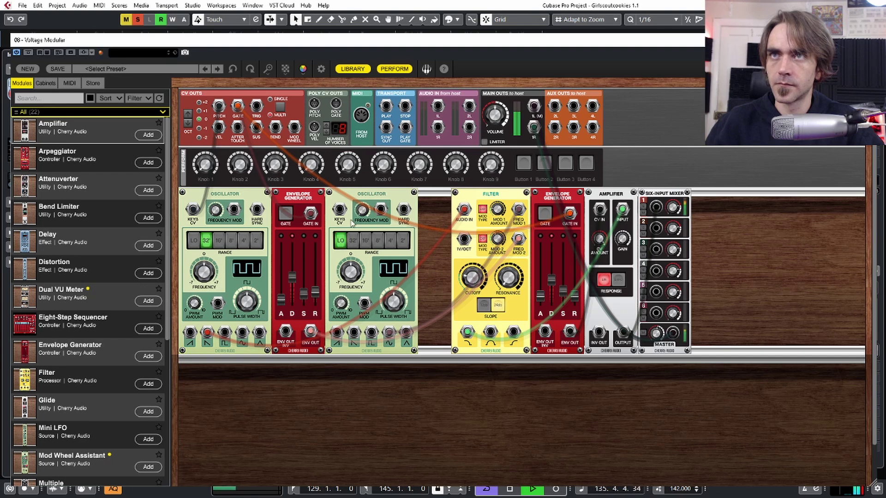
# Step: Connect the Pitch CV output to the second Oscillator's Keyb CV input and try its 4' and 32' ranges
pyautogui.moveTo(342, 212); pyautogui.dragTo(220, 107)
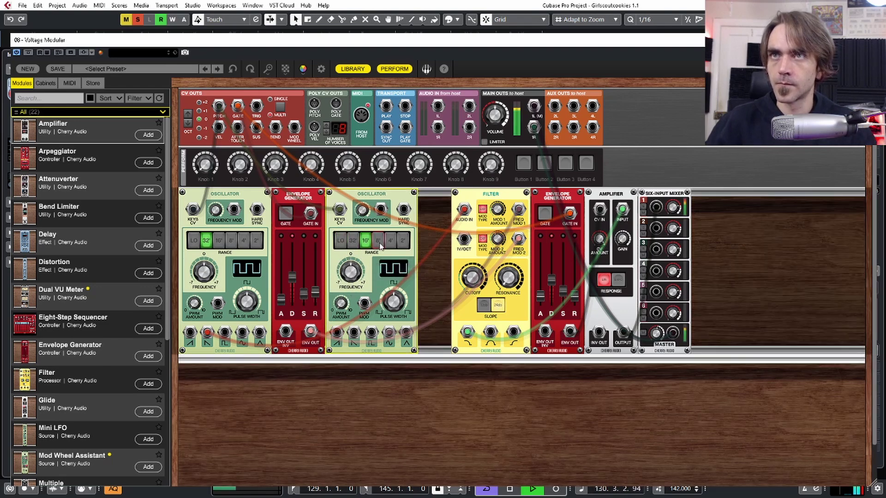
pyautogui.click(390, 241)
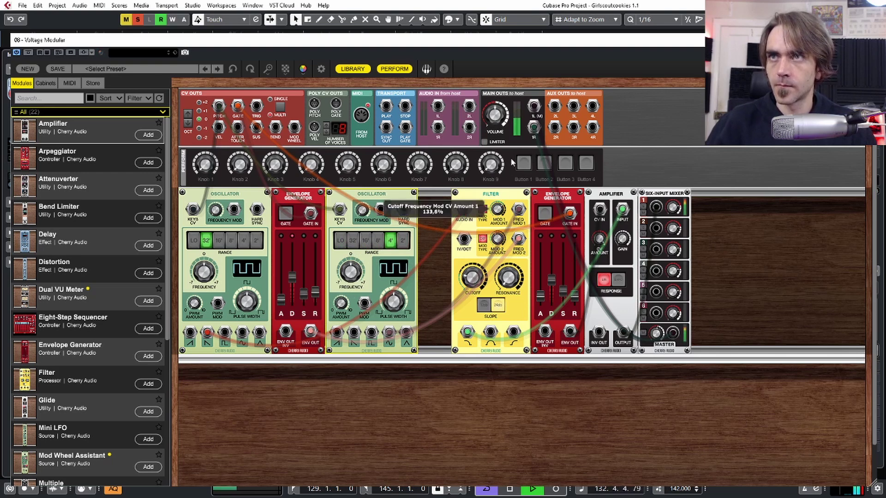
pyautogui.click(353, 240)
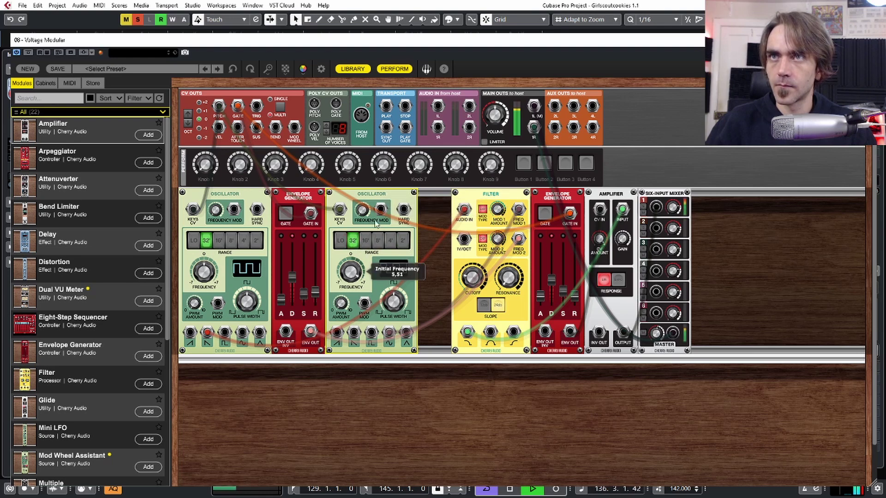
# Step: Try the second Oscillator's 16' and 8' ranges, settle on 32' with filter Mod 1 amount about 103.2%, and stop playback
pyautogui.click(365, 240)
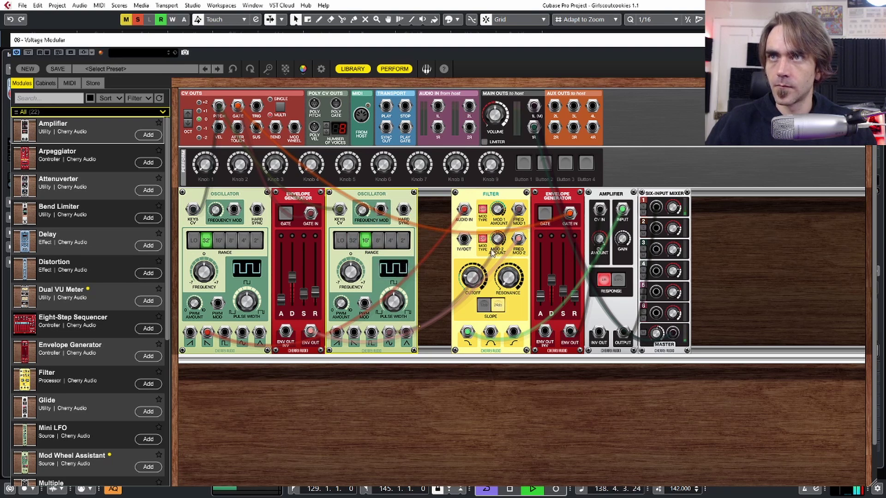
pyautogui.moveTo(495, 224)
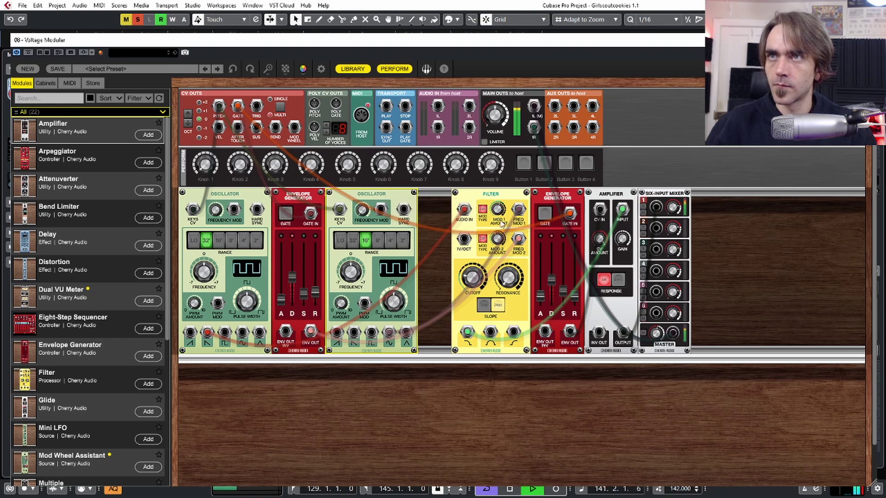
pyautogui.click(380, 245)
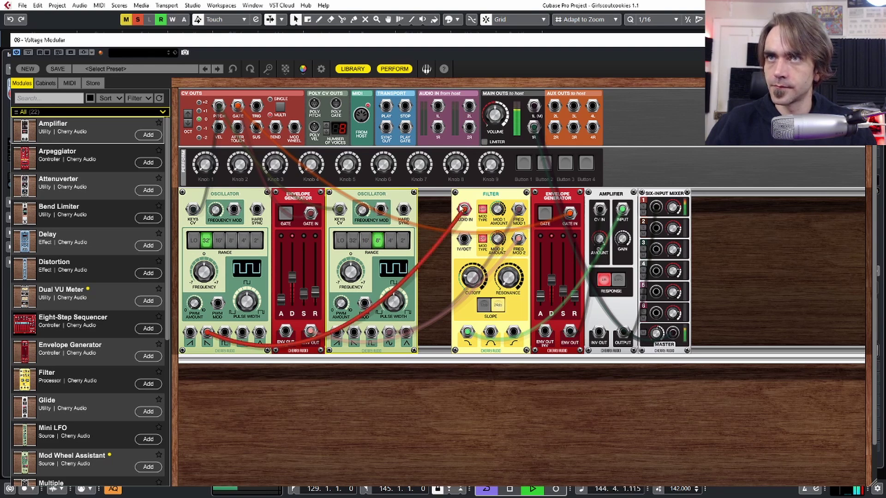
pyautogui.click(353, 241)
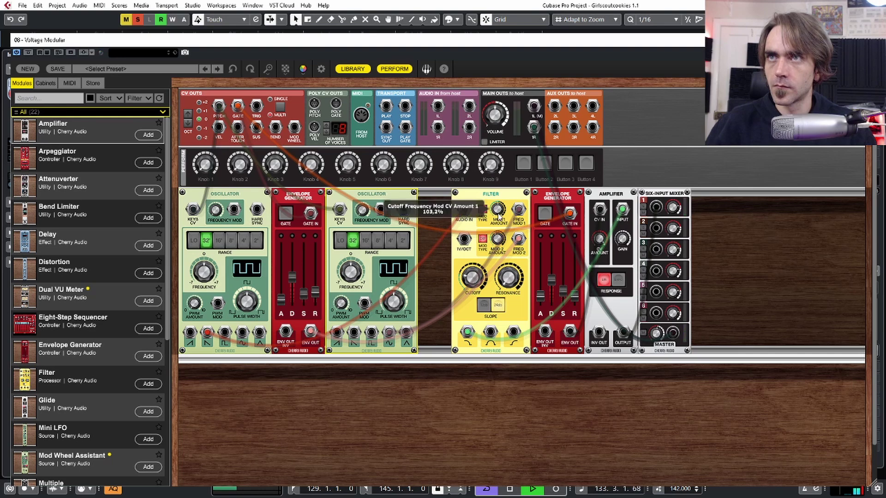
pyautogui.press('space')
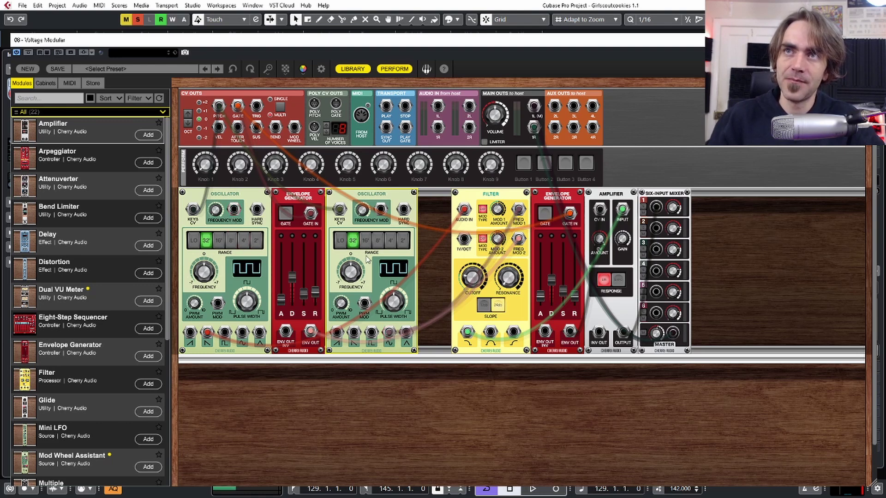
# Step: Patch the second Oscillator's sine output into the first Oscillator's Frequency Mod input
pyautogui.moveTo(236, 211); pyautogui.dragTo(390, 333)
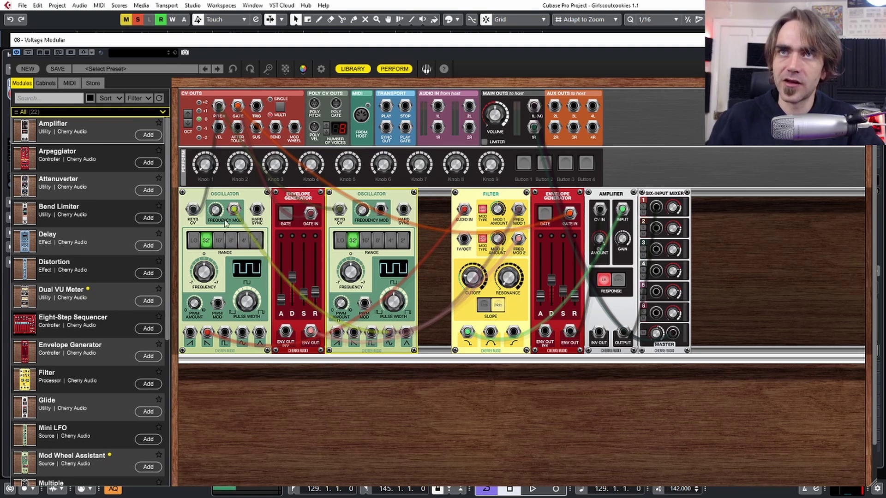
# Step: Sweep the first Oscillator's Frequency Mod amount with playback running and switch its range to 16'
pyautogui.moveTo(220, 221); pyautogui.dragTo(230, 190)
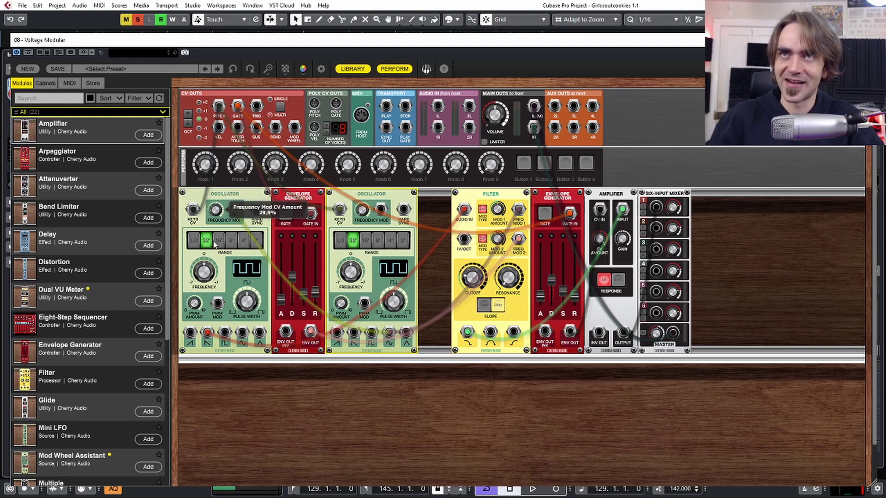
pyautogui.moveTo(215, 212); pyautogui.dragTo(215, 209)
pyautogui.moveTo(215, 211)
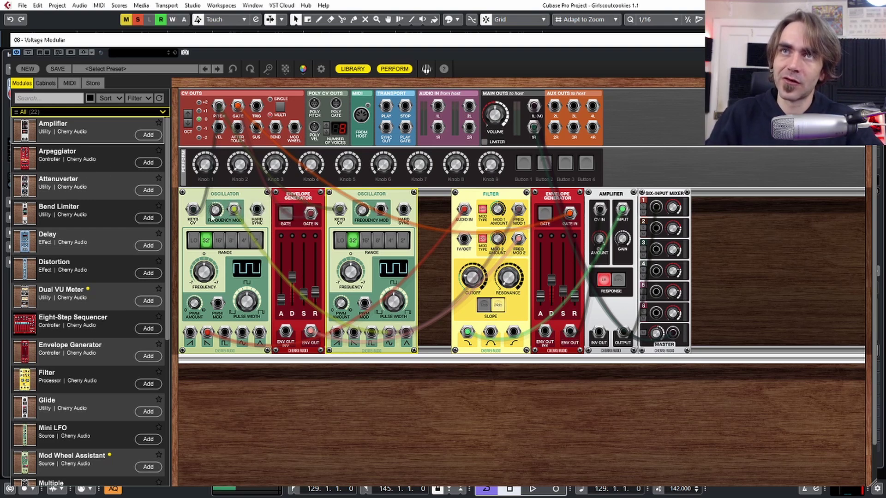
pyautogui.press('space')
pyautogui.moveTo(215, 210); pyautogui.dragTo(219, 195)
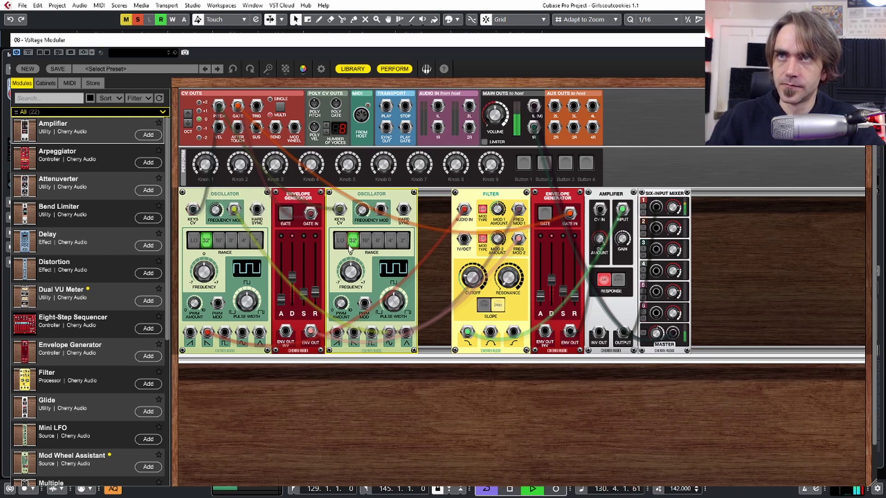
pyautogui.click(218, 240)
pyautogui.moveTo(218, 209)
pyautogui.mouseDown()
pyautogui.moveTo(219, 195)
pyautogui.moveTo(222, 224)
pyautogui.mouseUp()
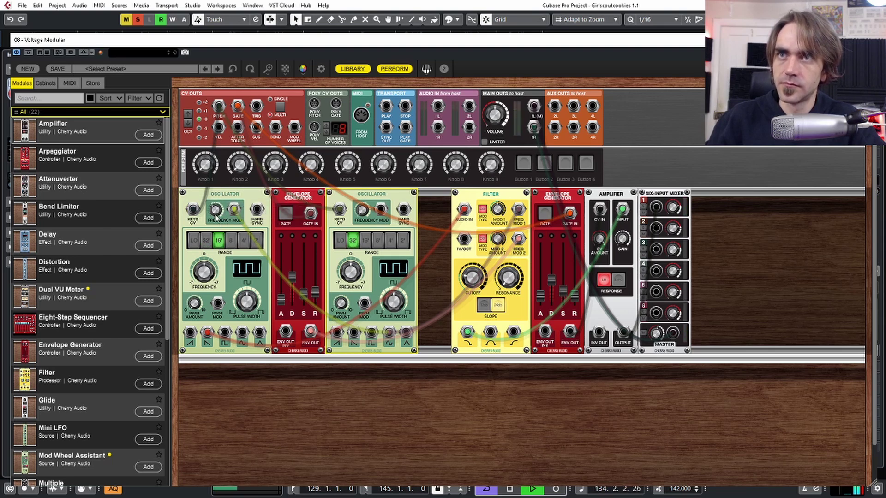
# Step: Stop playback and patch the second Oscillator's square output into the first Oscillator's Hard Sync input
pyautogui.moveTo(216, 208); pyautogui.dragTo(377, 341)
pyautogui.press('space')
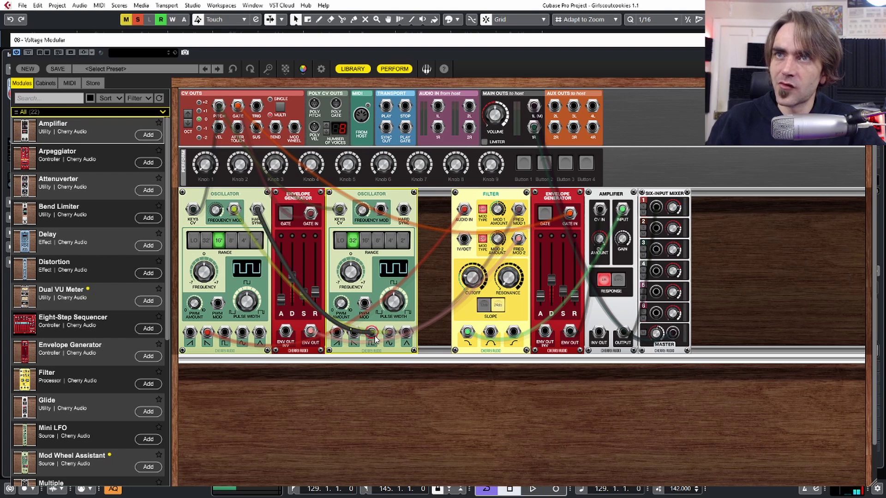
pyautogui.moveTo(257, 210); pyautogui.dragTo(262, 222)
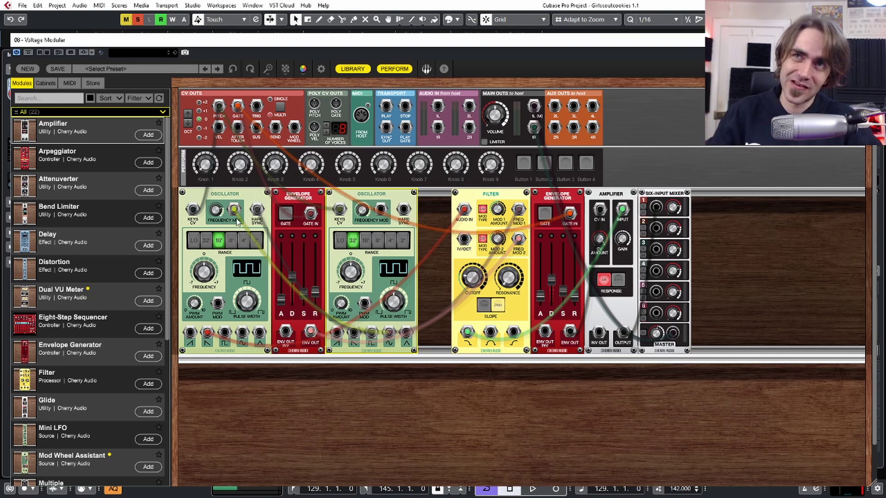
# Step: During playback, vary the first Oscillator's Frequency Mod amount and try the second Oscillator's LO range before returning it to 32'
pyautogui.press('space')
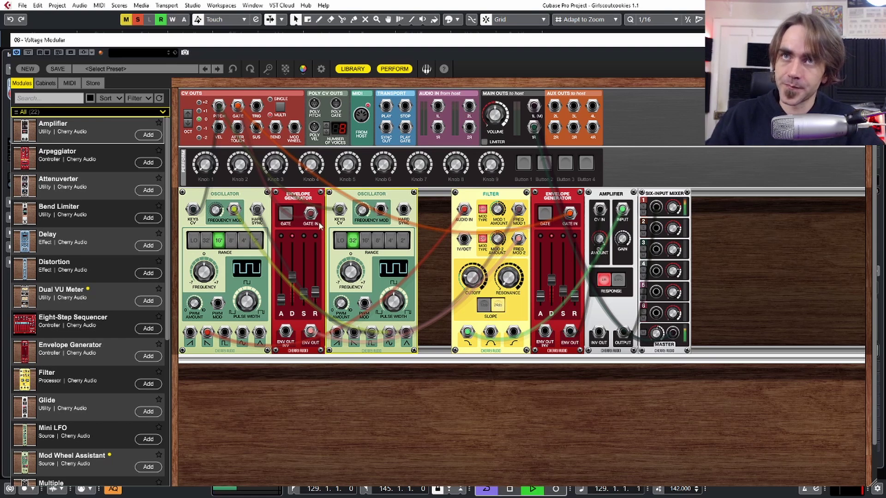
pyautogui.moveTo(219, 198)
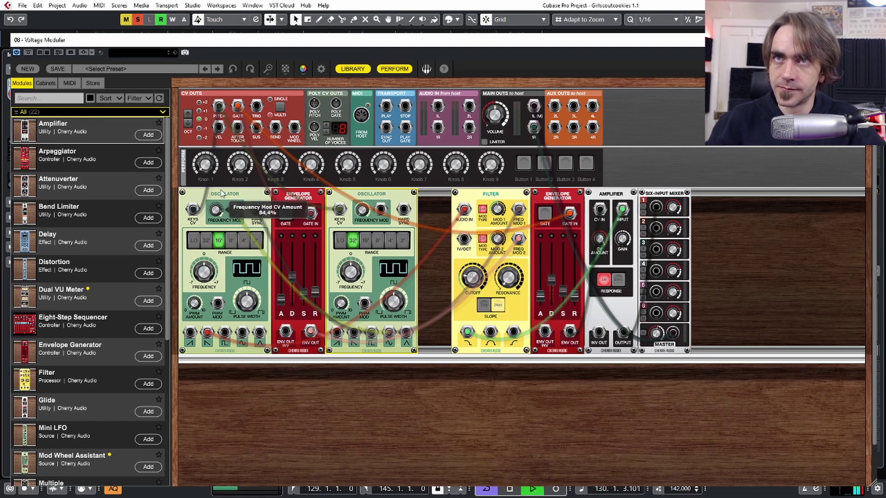
pyautogui.moveTo(219, 200); pyautogui.dragTo(216, 219)
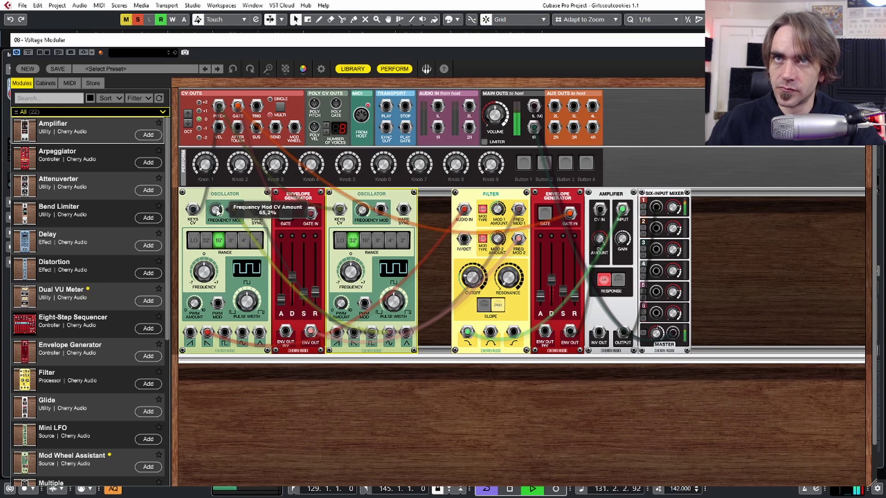
pyautogui.click(340, 240)
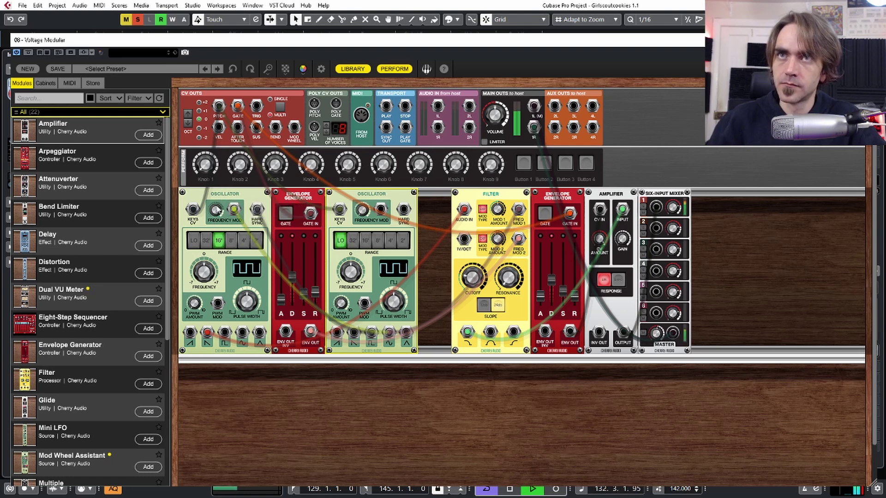
pyautogui.click(352, 240)
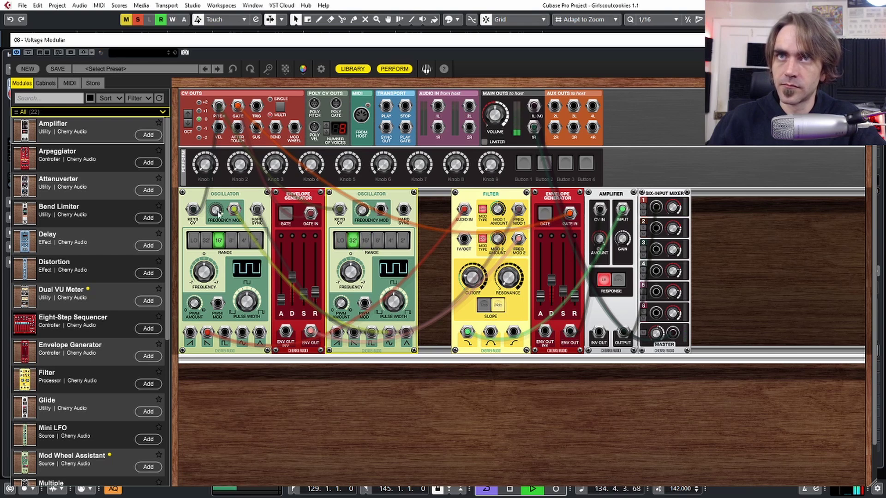
pyautogui.moveTo(222, 208)
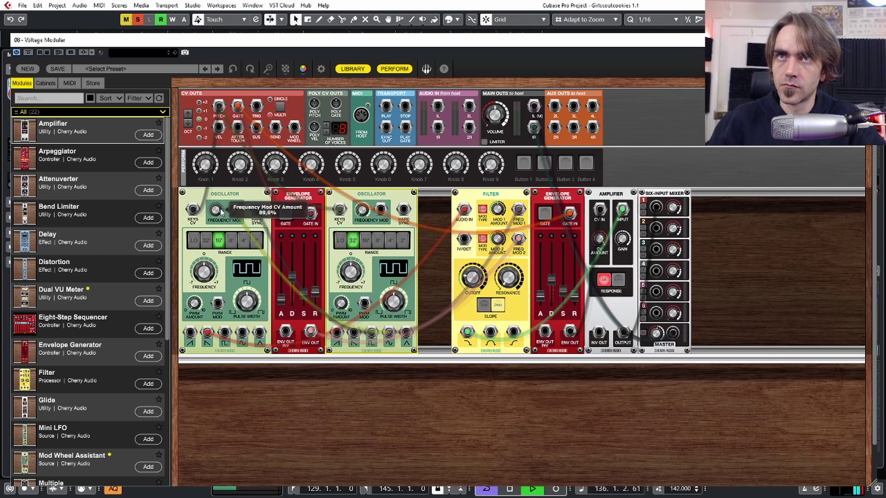
# Step: Raise the second Envelope Generator's decay and fine-tune the Filter's cutoff while the loop plays
pyautogui.moveTo(491, 226)
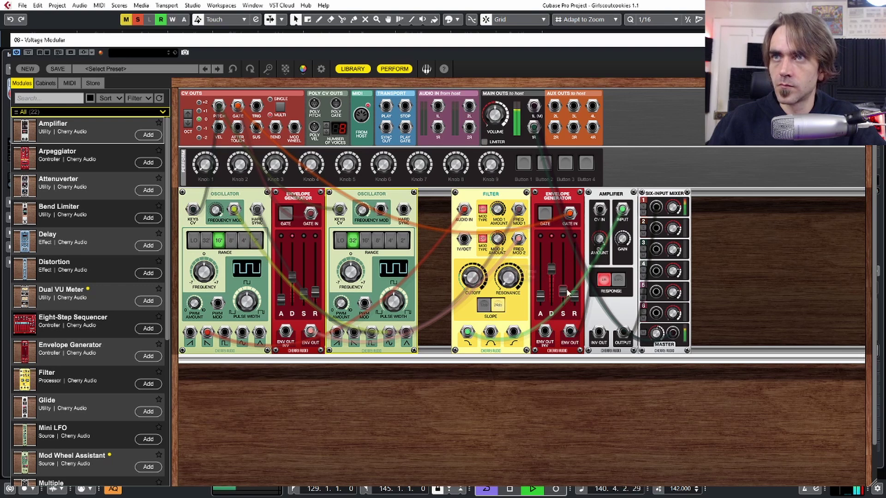
pyautogui.moveTo(573, 294)
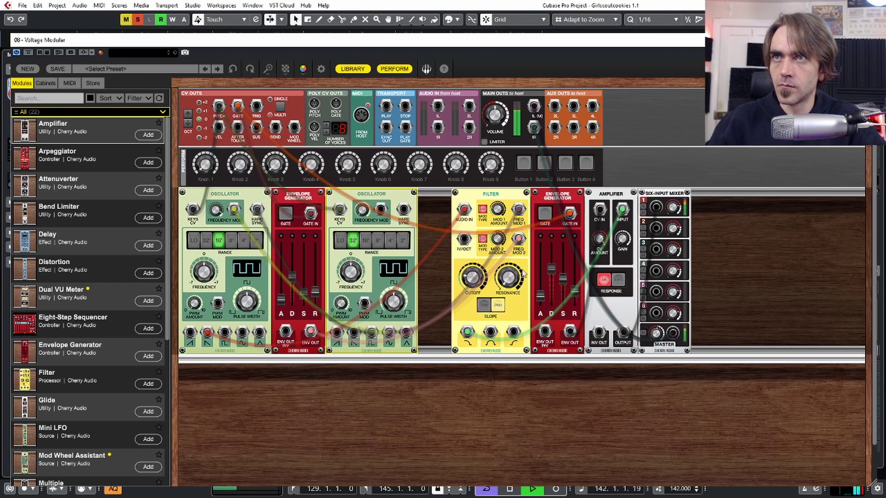
pyautogui.moveTo(469, 281)
pyautogui.mouseDown()
pyautogui.moveTo(470, 294)
pyautogui.moveTo(474, 258)
pyautogui.moveTo(469, 280)
pyautogui.mouseUp()
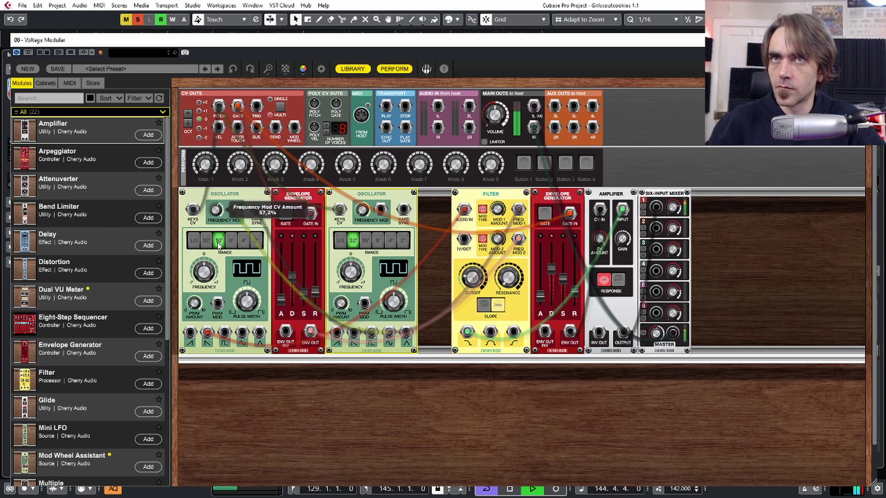
# Step: Try the first Oscillator's 32' and 8' ranges, return it to 16', sweep its Frequency Mod amount, and stop playback
pyautogui.moveTo(248, 42)
pyautogui.mouseDown()
pyautogui.moveTo(254, 397)
pyautogui.moveTo(233, 33)
pyautogui.moveTo(251, 38)
pyautogui.mouseUp()
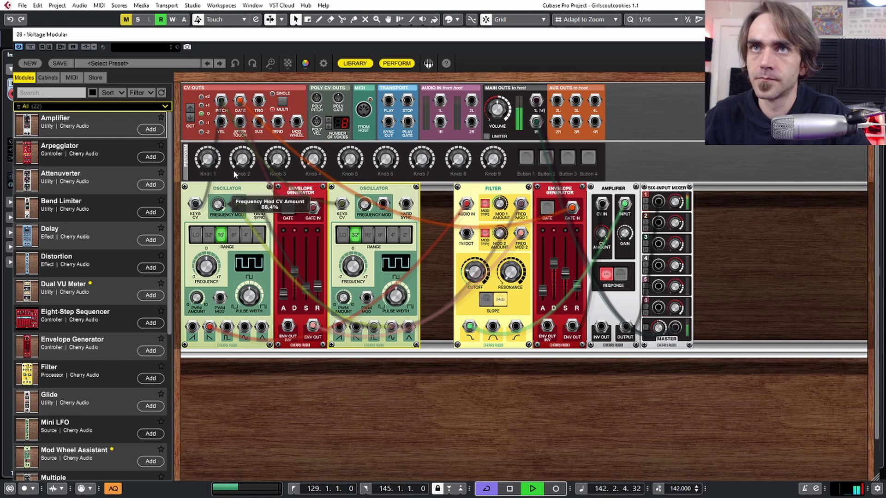
pyautogui.click(211, 234)
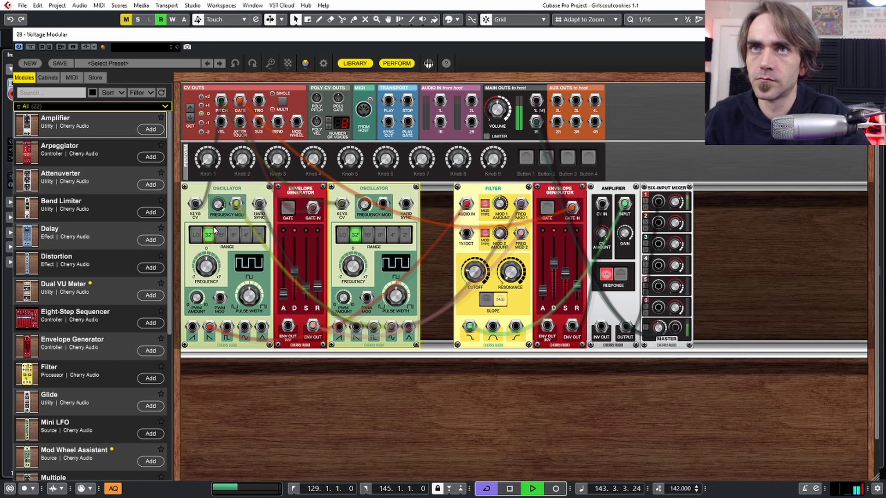
pyautogui.click(234, 235)
pyautogui.click(221, 235)
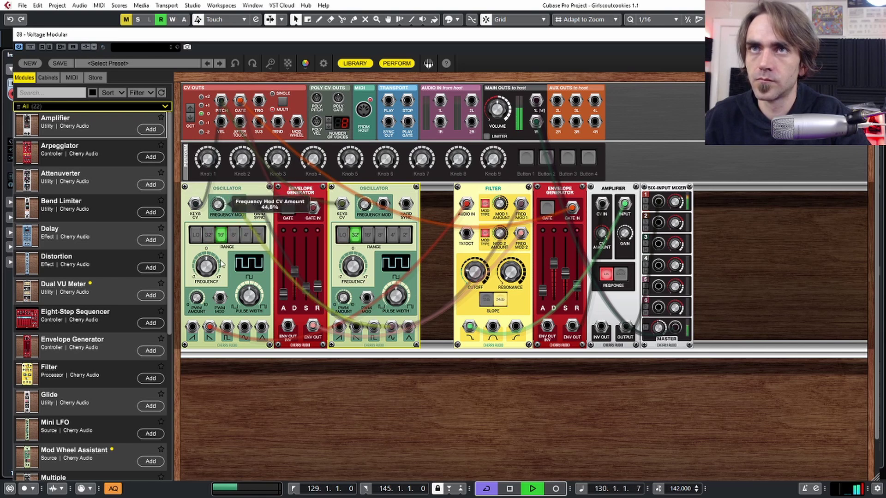
pyautogui.moveTo(223, 203); pyautogui.dragTo(233, 178)
pyautogui.moveTo(223, 248); pyautogui.dragTo(229, 213)
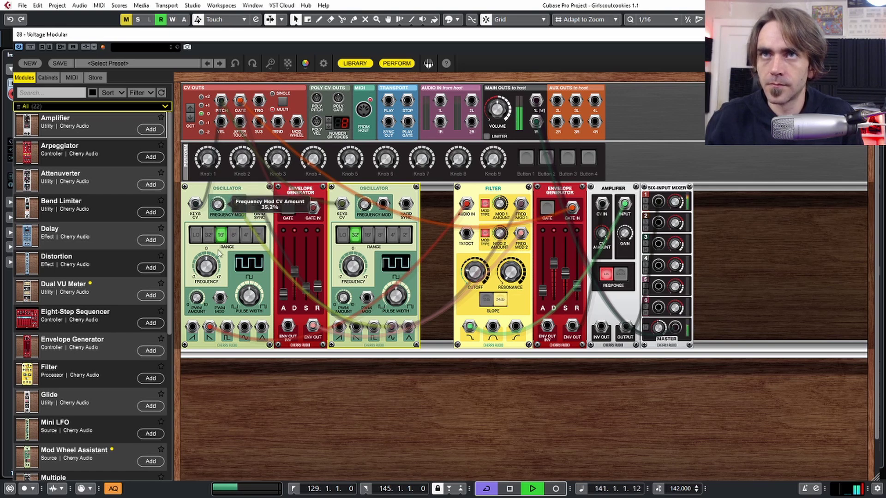
pyautogui.moveTo(233, 172); pyautogui.dragTo(229, 220)
pyautogui.moveTo(226, 256); pyautogui.dragTo(240, 205)
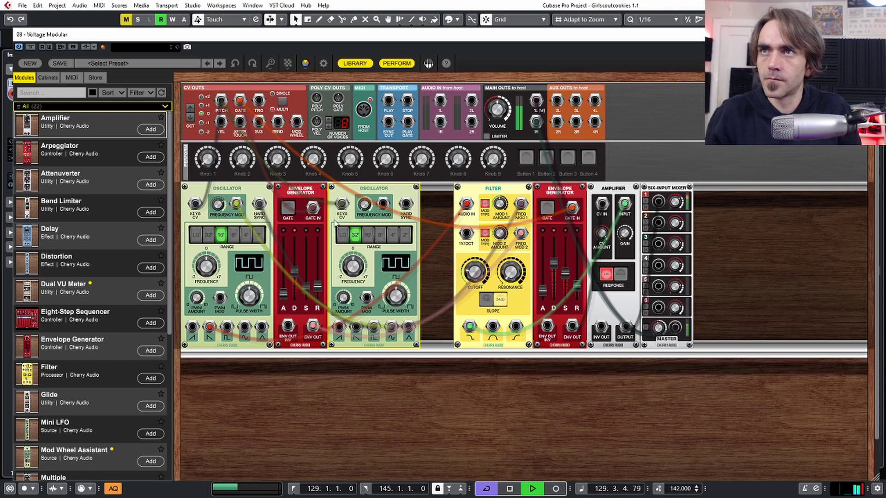
pyautogui.press('space')
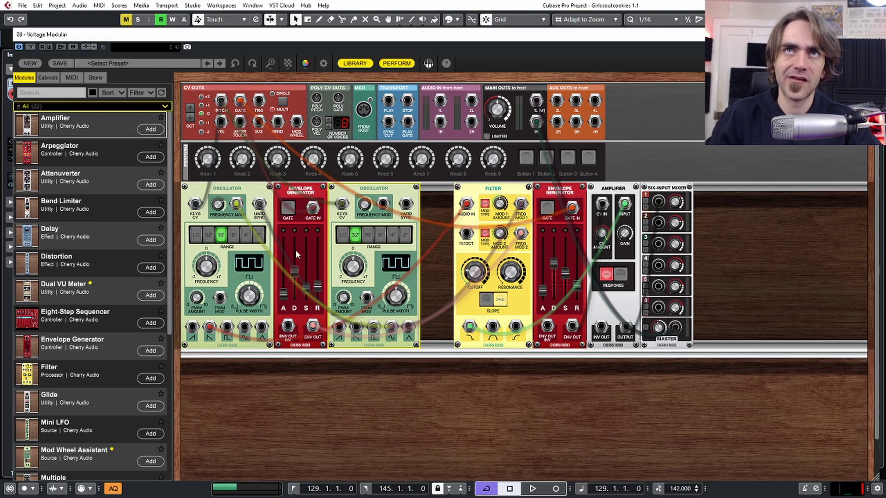
# Step: Save the patch as the preset Voltage FM Lead 1 and audition it briefly
pyautogui.click(60, 64)
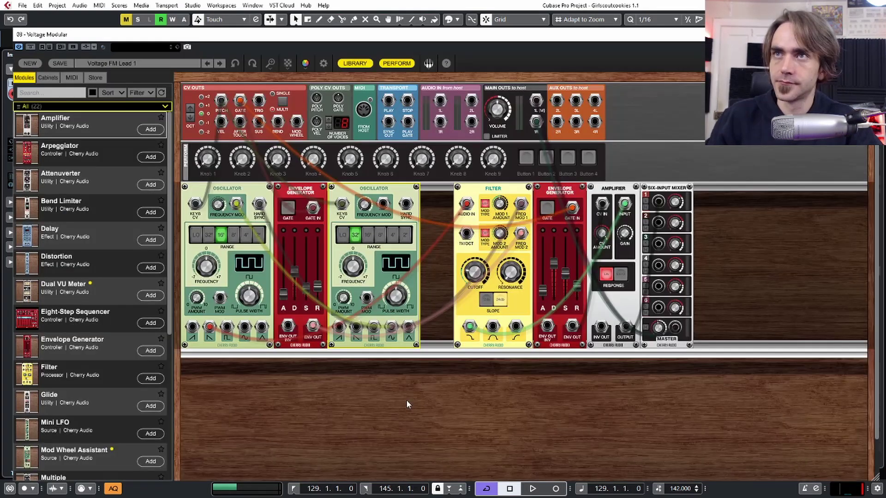
pyautogui.press('space')
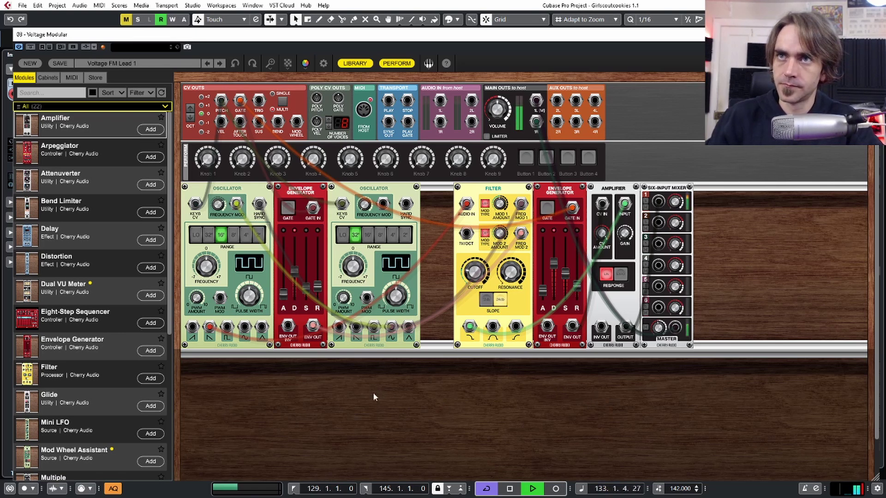
pyautogui.press('space')
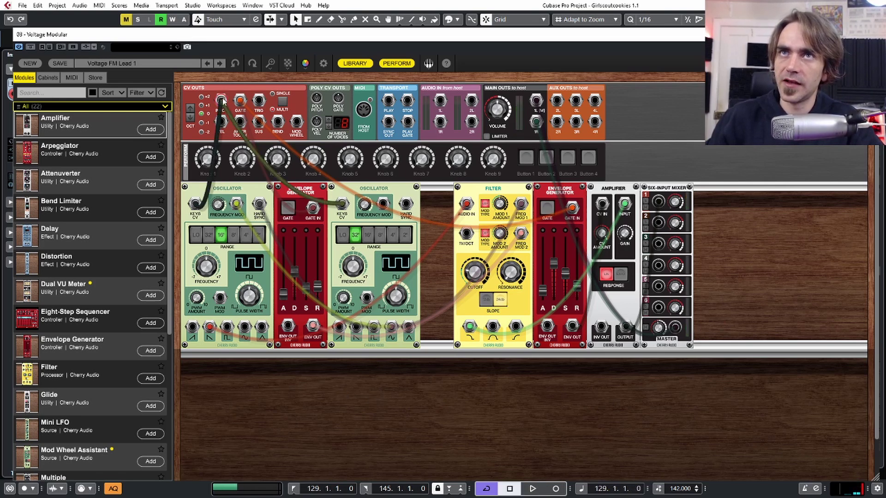
# Step: Open the Voltage Modular 01 event at bar 129 in the Cubase key editor and delete all notes except the opening two
pyautogui.moveTo(837, 34); pyautogui.dragTo(834, 496)
pyautogui.moveTo(436, 283); pyautogui.dragTo(337, 326)
pyautogui.moveTo(407, 341); pyautogui.dragTo(309, 313)
pyautogui.doubleClick(309, 313)
pyautogui.moveTo(712, 273); pyautogui.dragTo(163, 405)
pyautogui.press('Delete')
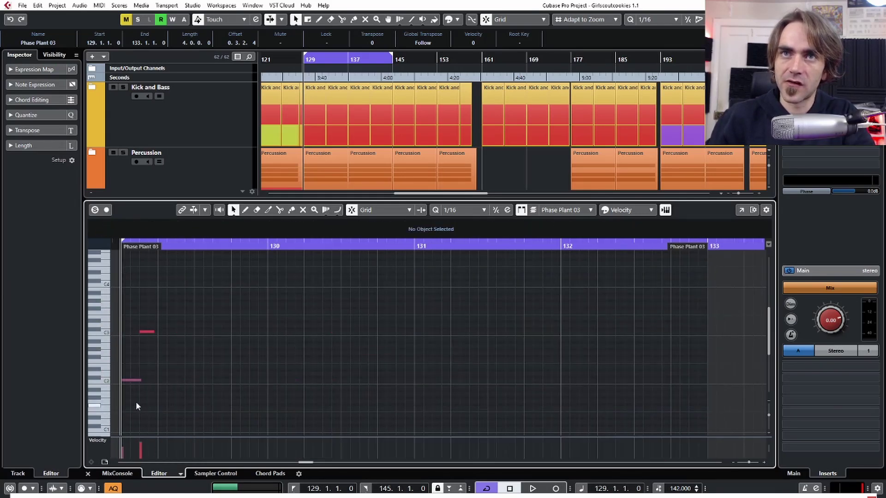
# Step: Delete the C2 note, move the start of the C3 note to bar 129, and extend it across the event's four bars
pyautogui.click(134, 380)
pyautogui.press('Delete')
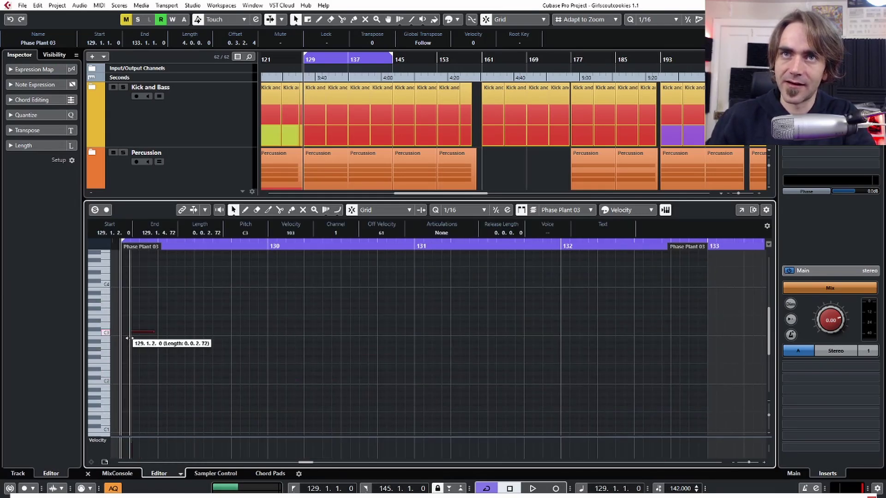
pyautogui.moveTo(154, 332); pyautogui.dragTo(403, 384)
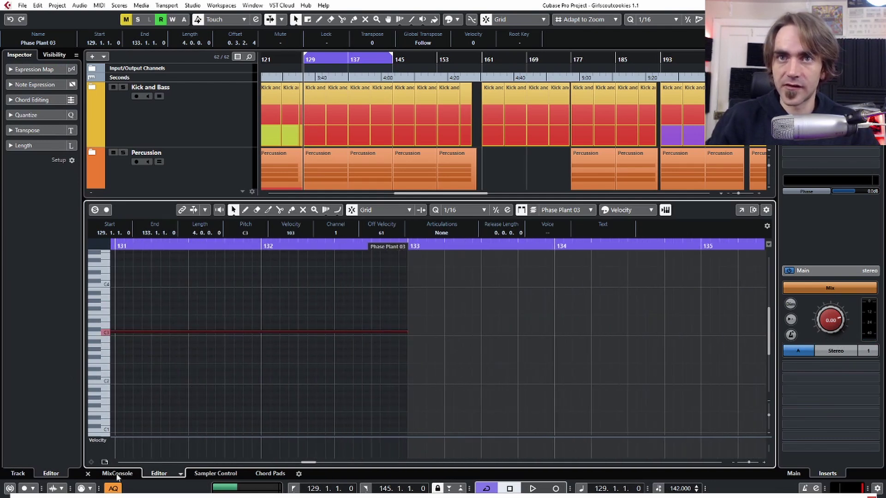
# Step: Close the note editor and repeat the sustained-note event up to bar 145 on the Voltage Modular 01 track
pyautogui.click(88, 474)
pyautogui.click(360, 345)
pyautogui.click(316, 319)
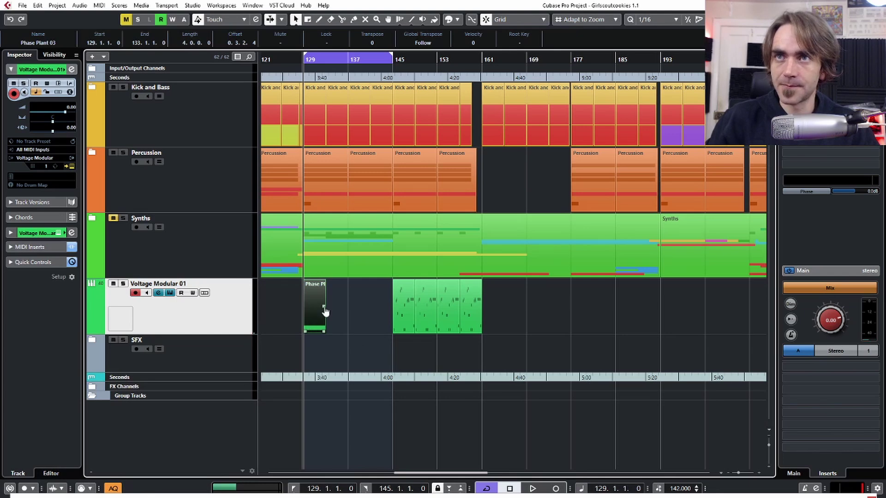
# Step: Solo the synth track, transpose the sustained note down two octaves to C1, audition it, and close the editor
pyautogui.doubleClick(312, 309)
pyautogui.hotkey('shift', 'Down')
pyautogui.press('space')
pyautogui.hotkey('shift', 'Down')
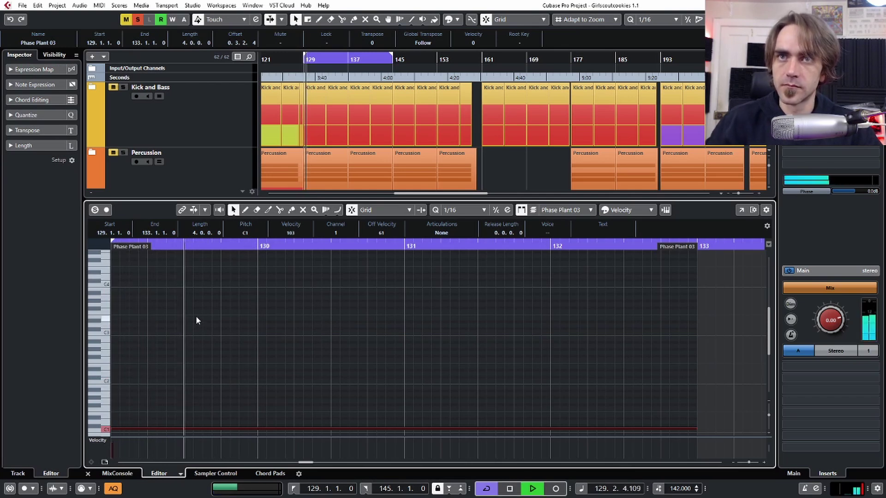
pyautogui.press('space')
pyautogui.press('space')
pyautogui.click(87, 474)
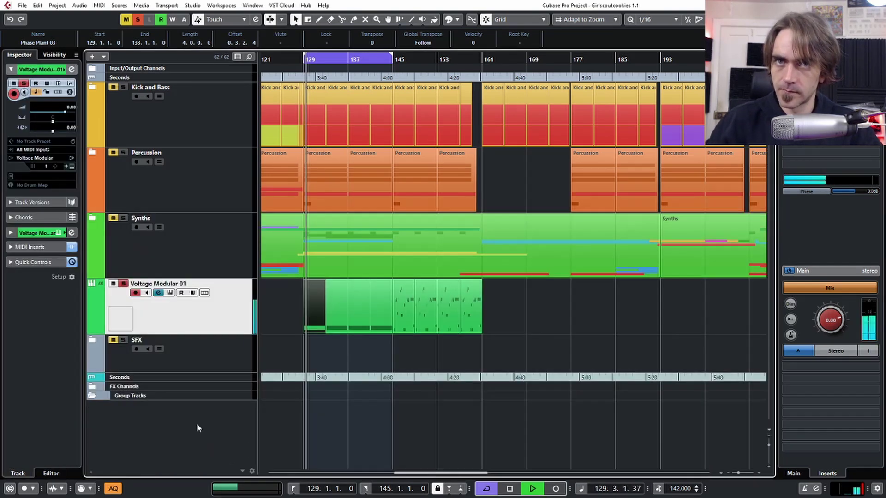
# Step: Reopen the Voltage Modular patch, move the Filter's output cable from low-pass to band-pass, and unplug both Freq Mod cables
pyautogui.click(71, 158)
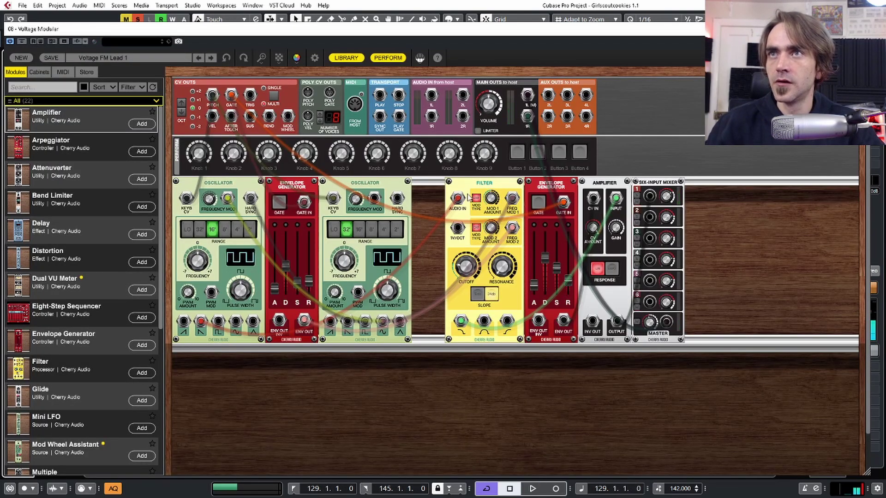
pyautogui.moveTo(461, 321); pyautogui.dragTo(488, 323)
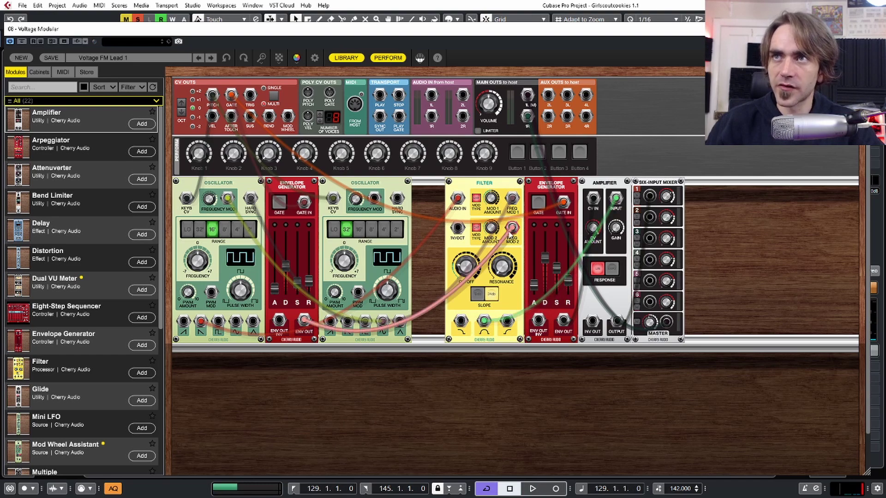
pyautogui.moveTo(511, 230); pyautogui.dragTo(416, 243)
pyautogui.moveTo(512, 200); pyautogui.dragTo(422, 205)
# Step: Start playback, raise the Filter's resonance, and sweep its cutoff down and back up
pyautogui.press('space')
pyautogui.moveTo(470, 265); pyautogui.dragTo(471, 295)
pyautogui.moveTo(503, 266); pyautogui.dragTo(518, 206)
pyautogui.moveTo(467, 264); pyautogui.dragTo(481, 221)
pyautogui.moveTo(472, 255); pyautogui.dragTo(482, 220)
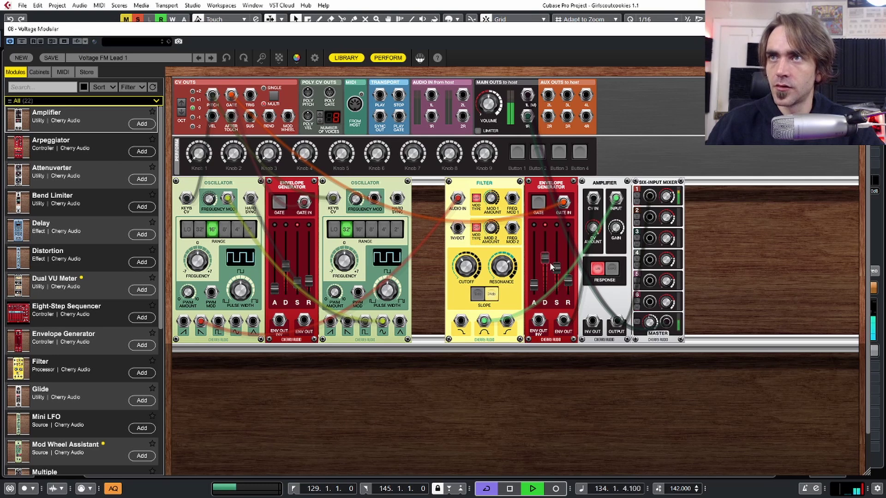
# Step: Lower the second Envelope Generator's sustain and decay, and set the Filter's cutoff to about 786.1 Hz
pyautogui.moveTo(557, 271); pyautogui.dragTo(569, 295)
pyautogui.moveTo(557, 280); pyautogui.dragTo(557, 294)
pyautogui.moveTo(546, 259); pyautogui.dragTo(546, 270)
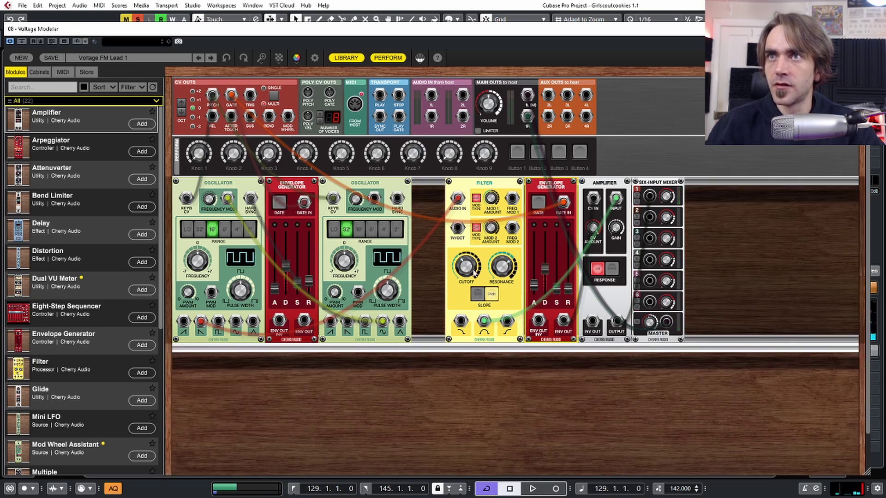
pyautogui.moveTo(467, 267)
pyautogui.mouseDown()
pyautogui.moveTo(483, 231)
pyautogui.moveTo(467, 272)
pyautogui.mouseUp()
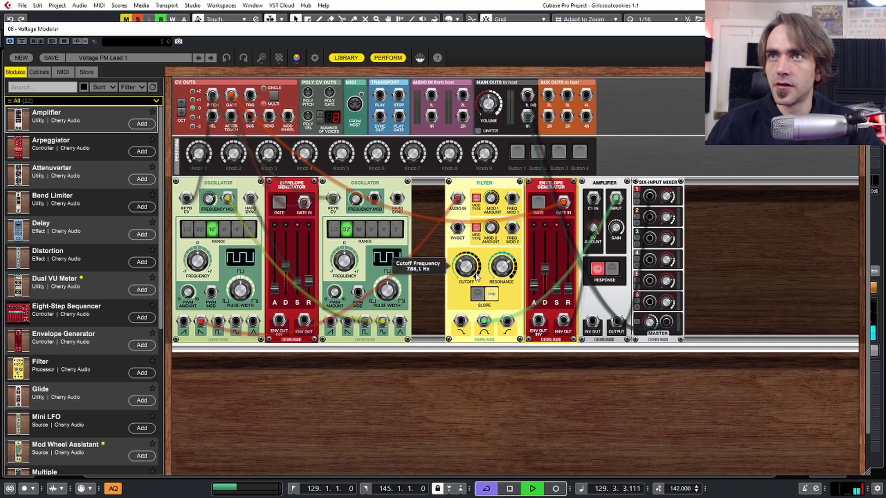
# Step: Stop playback and add a Noise Generator and a Sample and Hold side by side in the lower cabinet row
pyautogui.press('space')
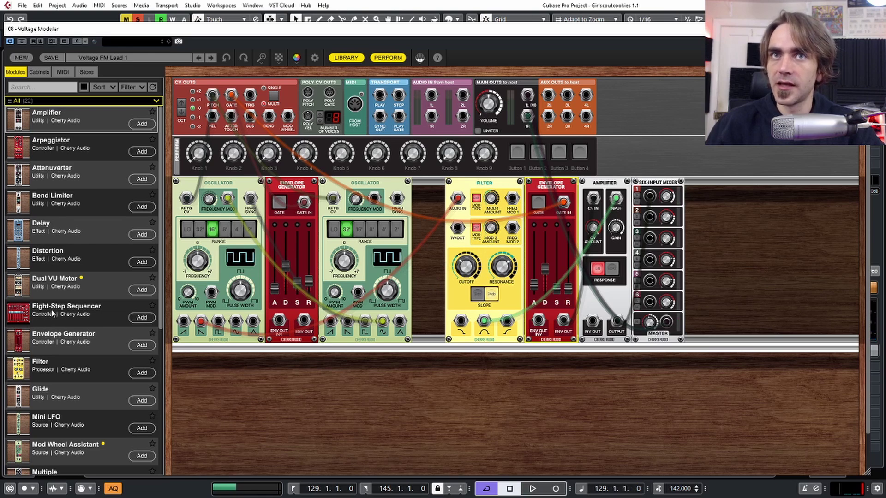
pyautogui.scroll(-5, 52, 313)
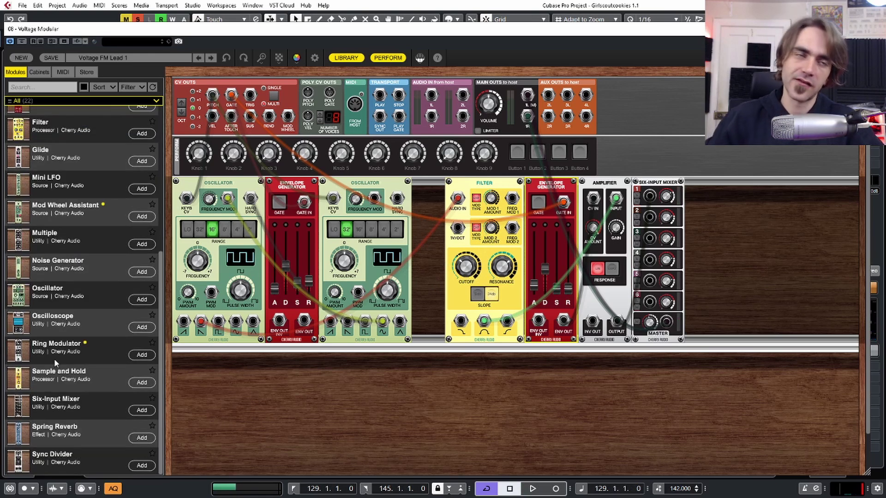
pyautogui.moveTo(95, 277); pyautogui.dragTo(288, 350)
pyautogui.moveTo(54, 366); pyautogui.dragTo(343, 390)
pyautogui.scroll(-2, 398, 349)
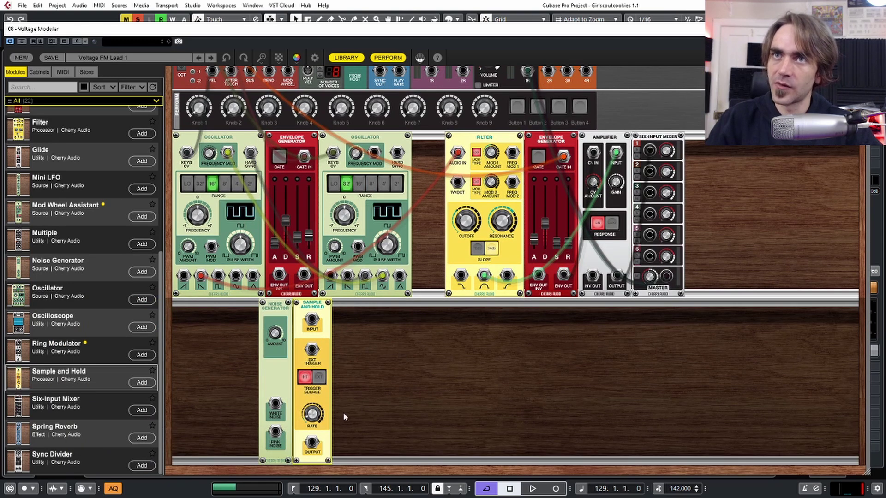
# Step: Patch White Noise into the Sample and Hold and its output to the Filter's Freq Mod 1, and set its trigger source to external
pyautogui.moveTo(275, 404); pyautogui.dragTo(314, 321)
pyautogui.moveTo(312, 443); pyautogui.dragTo(512, 153)
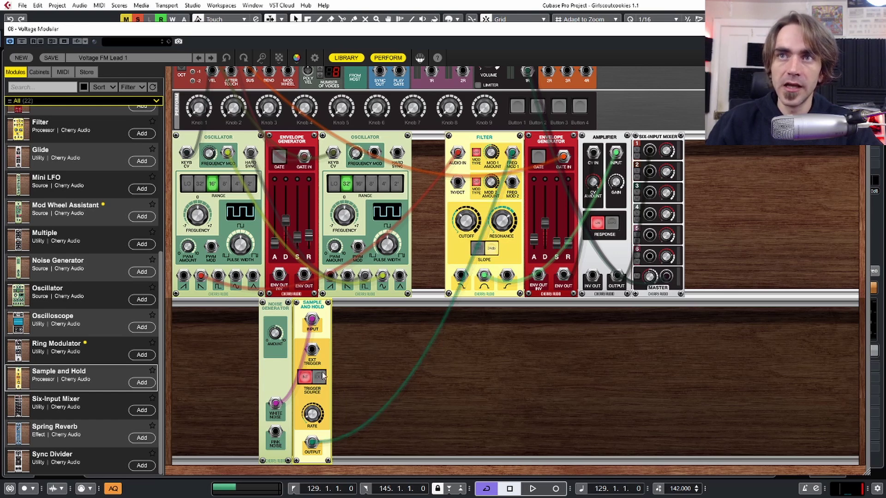
pyautogui.moveTo(312, 306); pyautogui.dragTo(362, 306)
pyautogui.moveTo(279, 305); pyautogui.dragTo(329, 305)
pyautogui.click(369, 376)
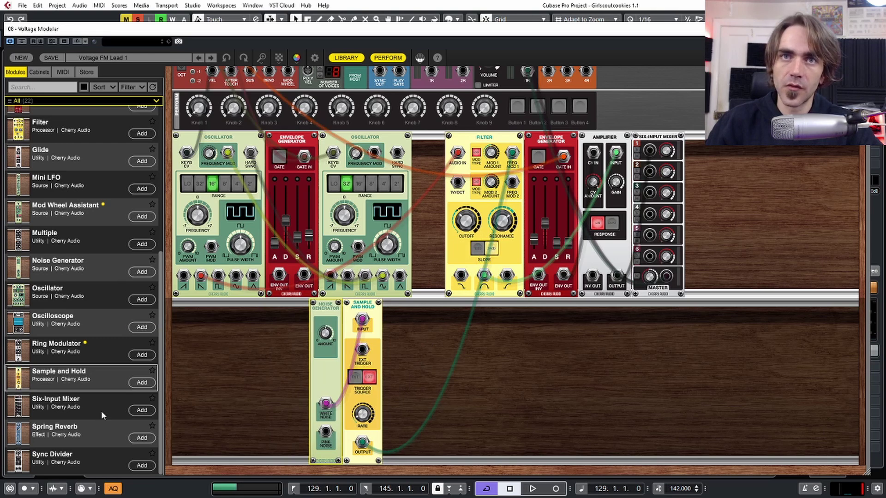
# Step: Add a Sync Divider, feed its Sync In from the transport Sync Out, and patch its Clock Out to the Sample and Hold's Ext Trigger
pyautogui.moveTo(70, 454); pyautogui.dragTo(198, 411)
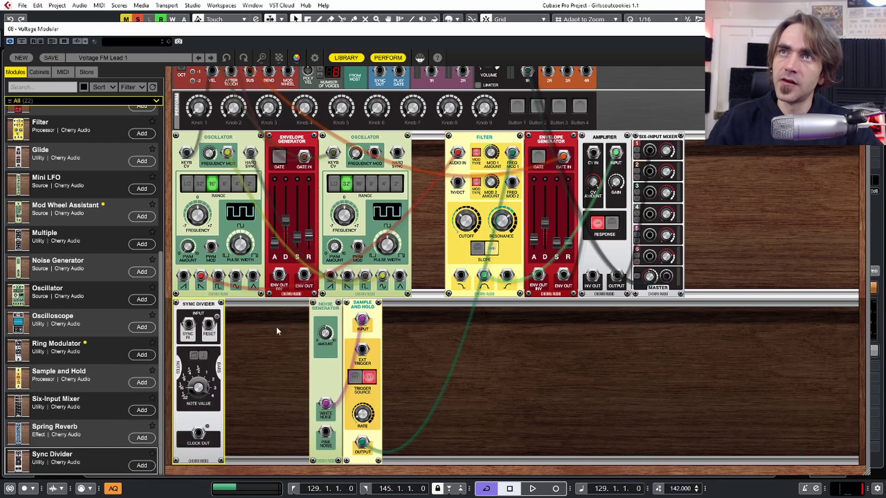
pyautogui.scroll(1, 308, 73)
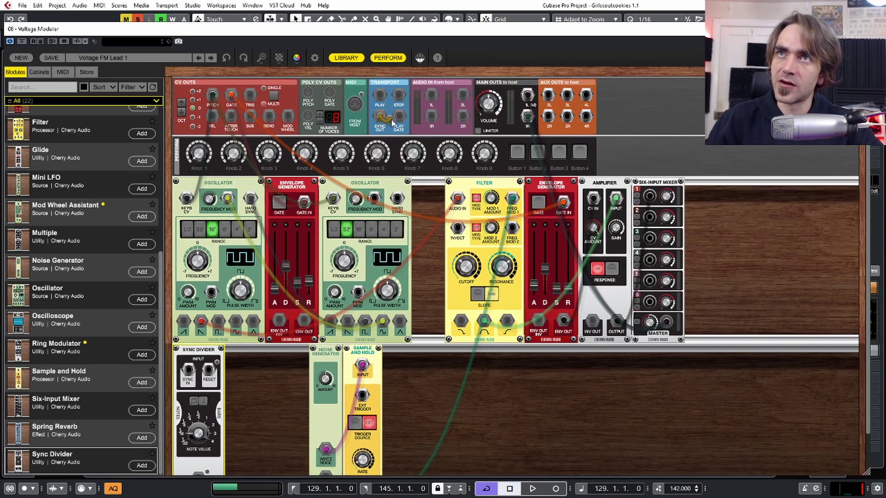
pyautogui.scroll(-1, 295, 184)
pyautogui.moveTo(380, 118); pyautogui.dragTo(191, 325)
pyautogui.moveTo(202, 437); pyautogui.dragTo(363, 351)
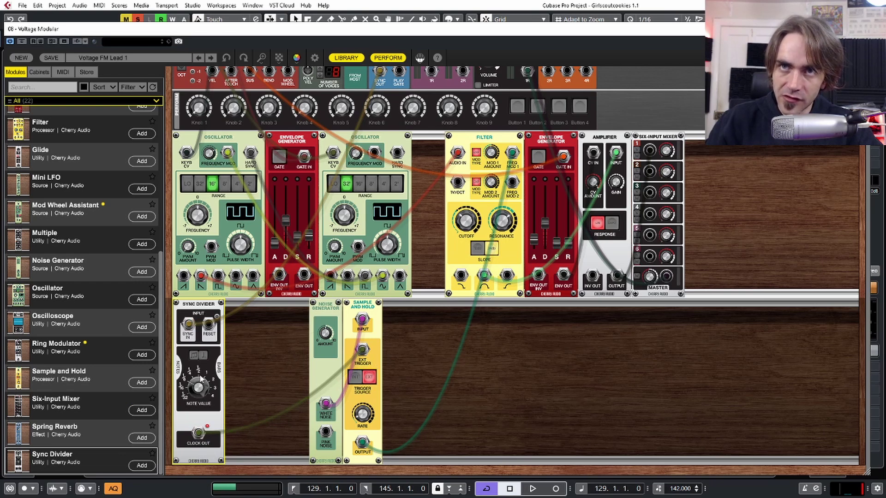
# Step: Turn the Sync Divider's note value to quarter notes and readjust it
pyautogui.moveTo(202, 378)
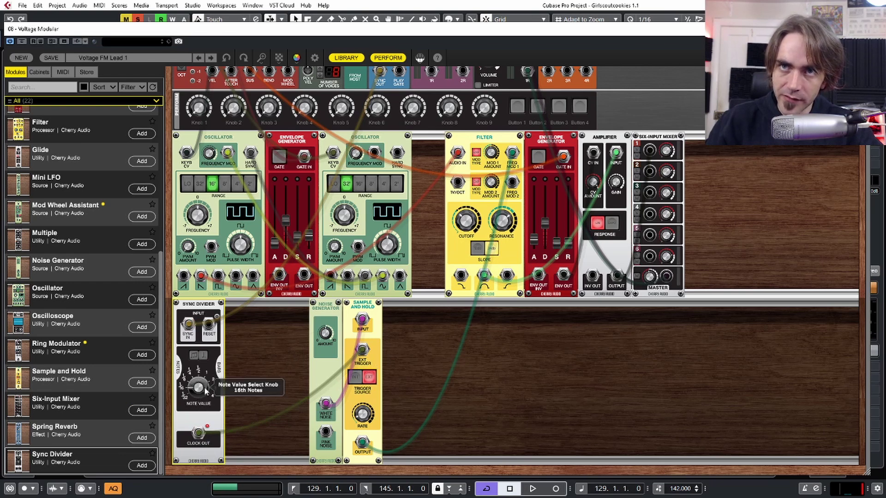
pyautogui.moveTo(206, 391); pyautogui.dragTo(213, 376)
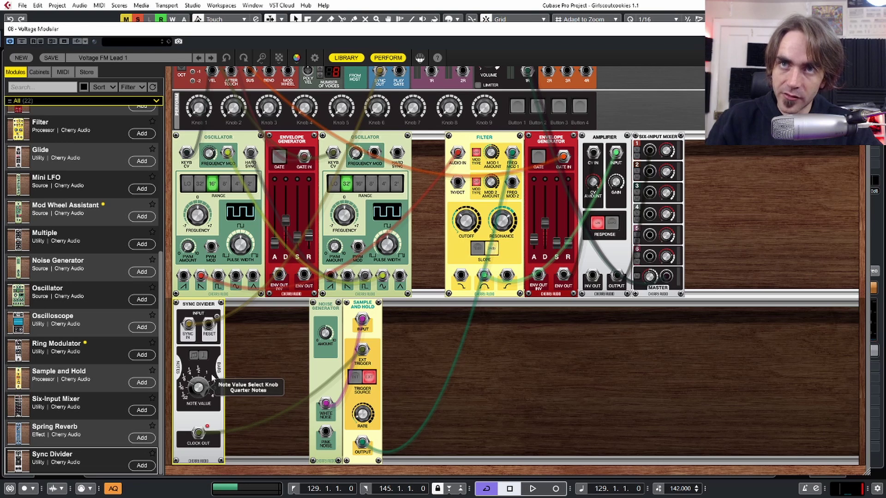
pyautogui.moveTo(196, 405); pyautogui.dragTo(198, 396)
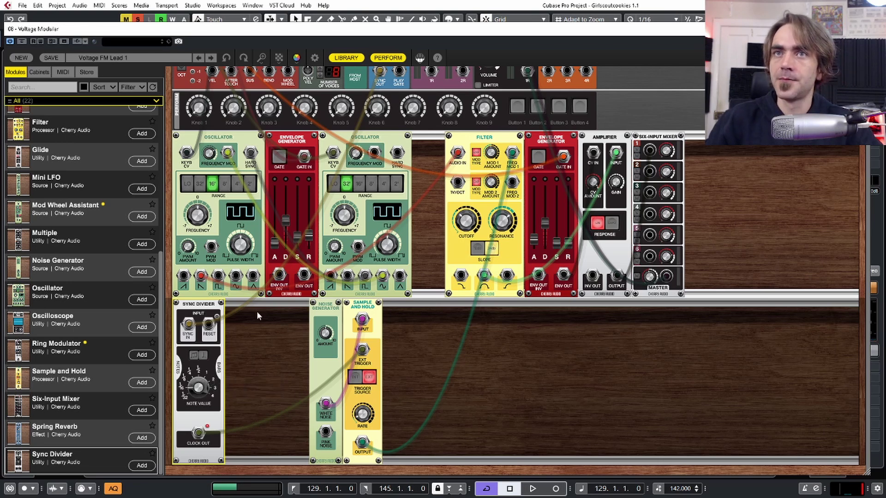
# Step: Move the Noise Generator and Sample and Hold aside and place an Eight-Step Sequencer between them and the Sync Divider
pyautogui.moveTo(366, 304); pyautogui.dragTo(472, 305)
pyautogui.moveTo(340, 318); pyautogui.dragTo(447, 318)
pyautogui.scroll(5, 68, 212)
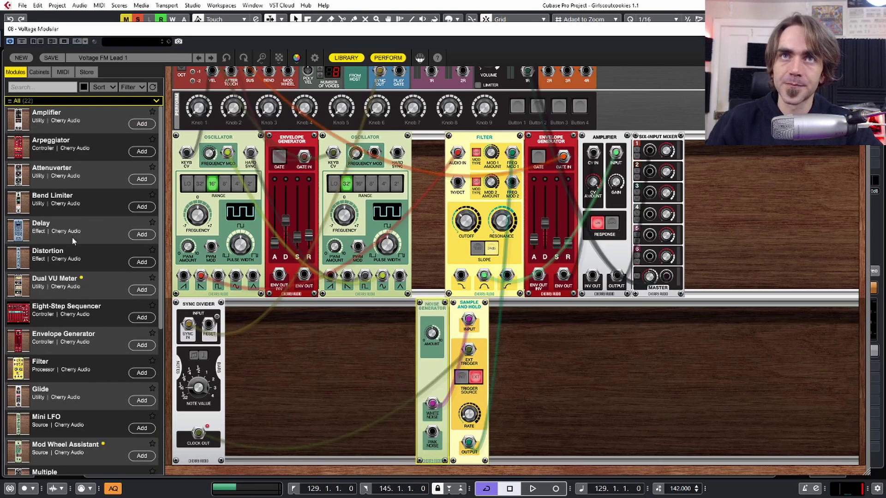
pyautogui.moveTo(40, 315); pyautogui.dragTo(276, 350)
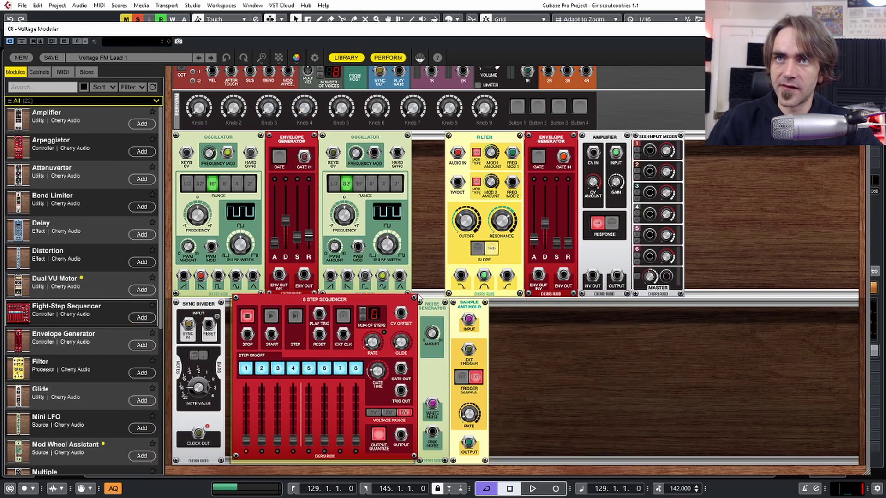
pyautogui.moveTo(414, 302); pyautogui.dragTo(415, 302)
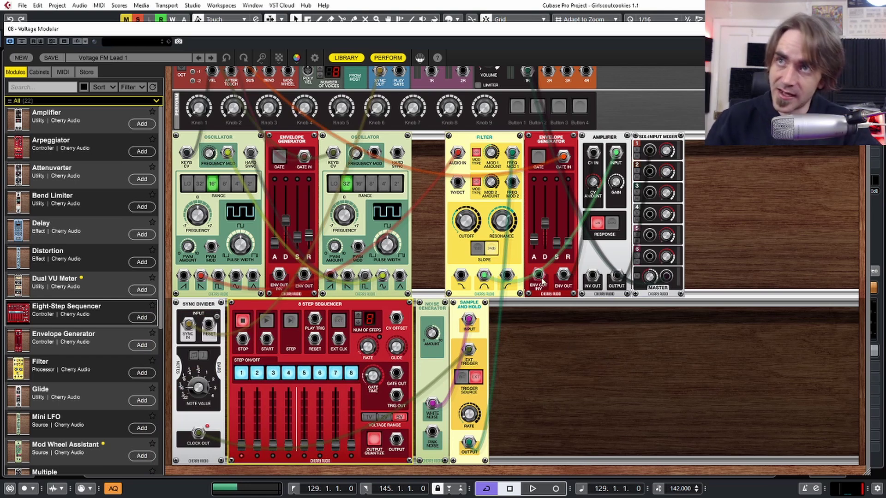
# Step: Raise the Amplifier's gain, audition the patch, and lower the Filter's cutoff frequency to 109.0 Hz
pyautogui.moveTo(484, 206)
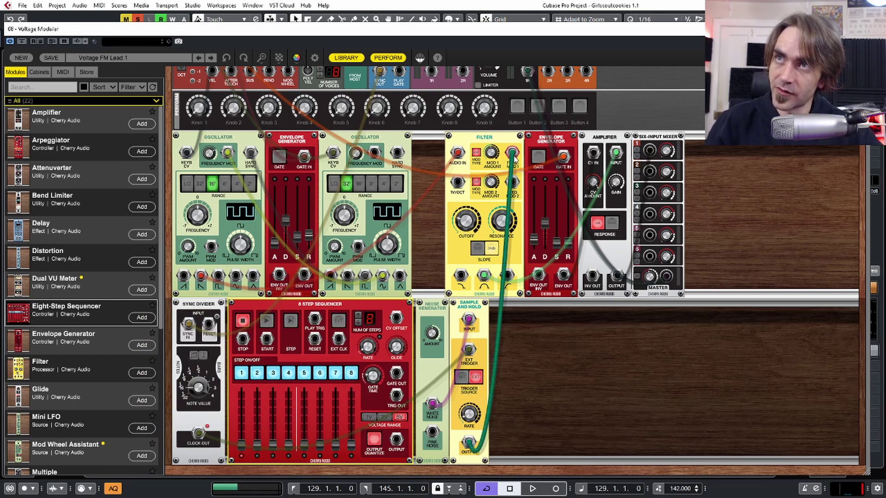
pyautogui.press('space')
pyautogui.press('space')
pyautogui.scroll(2, 576, 185)
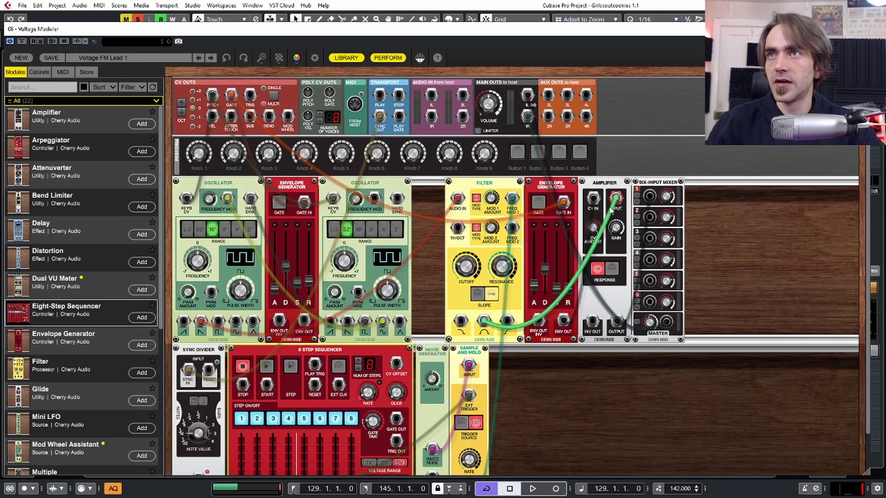
pyautogui.moveTo(594, 198); pyautogui.dragTo(614, 398)
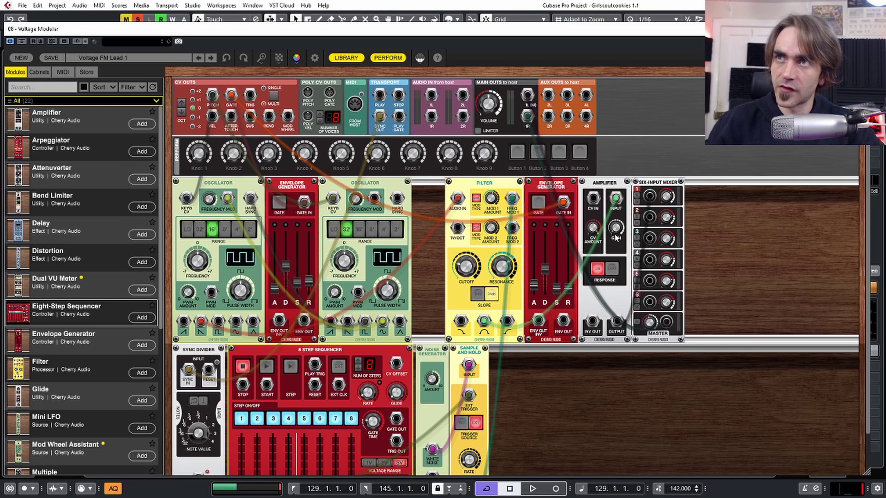
pyautogui.press('space')
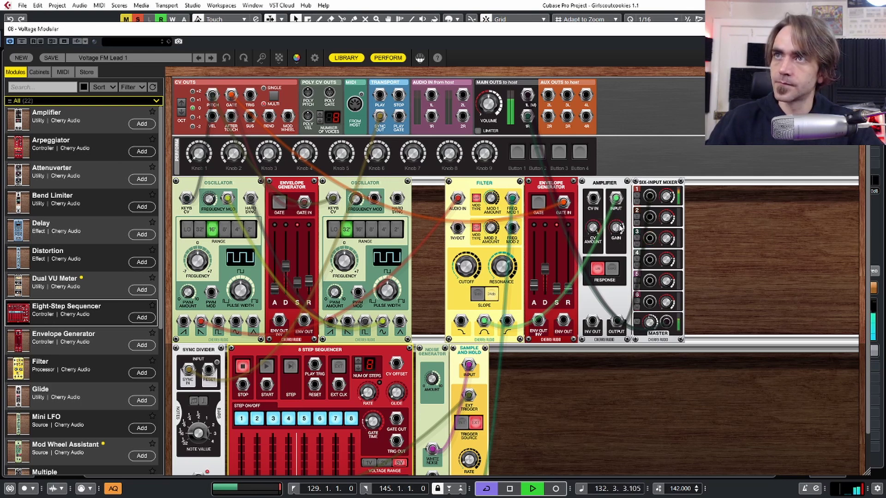
pyautogui.moveTo(503, 256)
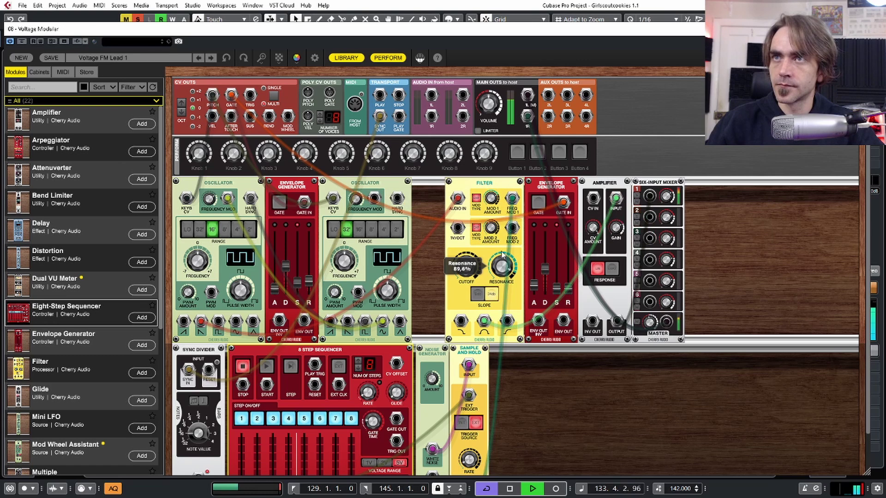
pyautogui.moveTo(469, 266); pyautogui.dragTo(495, 288)
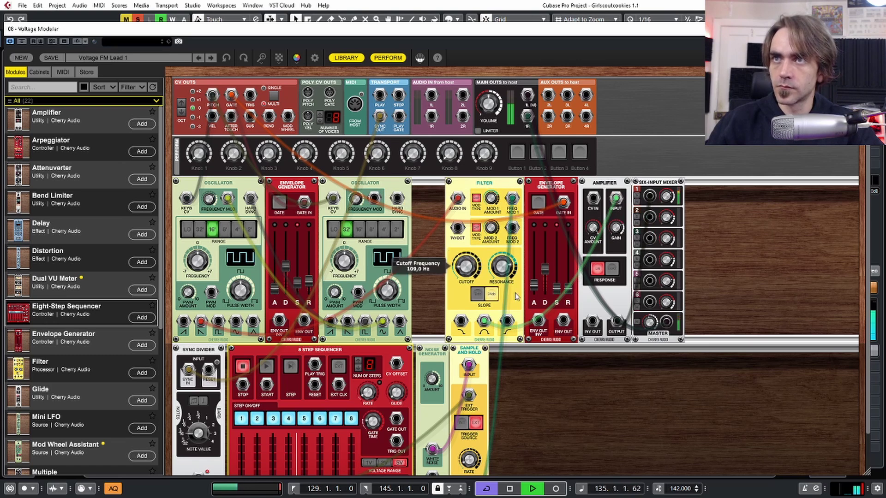
# Step: Adjust the Sync Divider's note value during playback and turn the Amplifier's input gain down to 0%
pyautogui.scroll(-1, 491, 368)
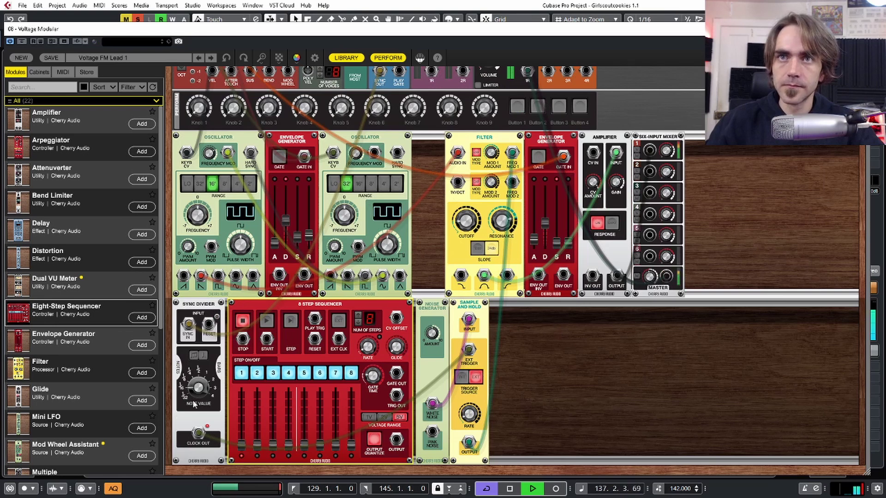
pyautogui.moveTo(192, 391)
pyautogui.mouseDown()
pyautogui.moveTo(189, 374)
pyautogui.moveTo(191, 390)
pyautogui.mouseUp()
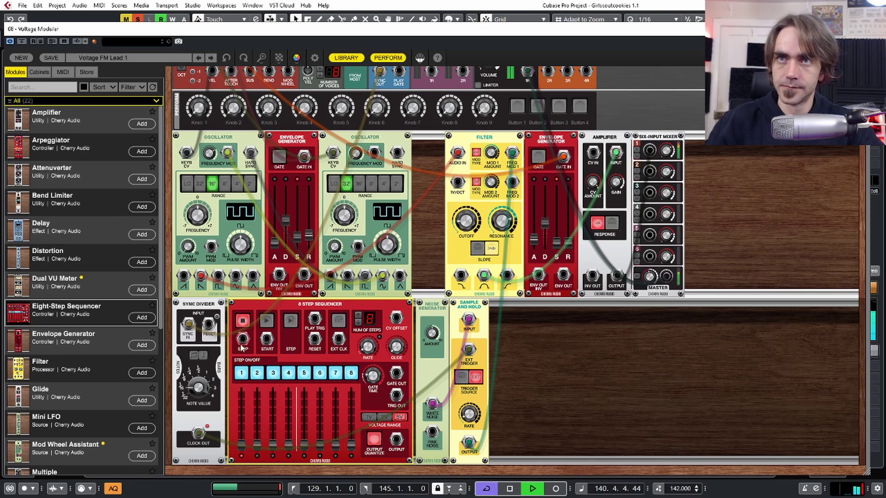
pyautogui.moveTo(188, 324); pyautogui.dragTo(379, 70)
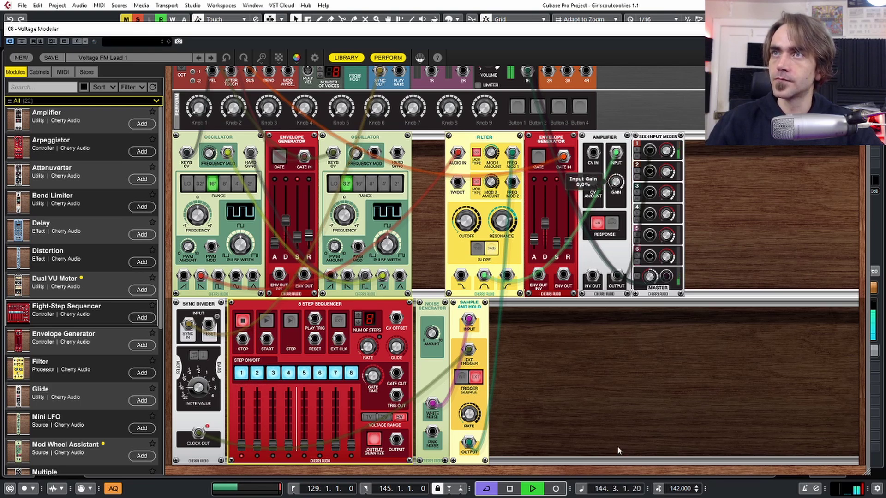
# Step: Clock the sequencer externally from the Sync Divider's Clock Out, and patch transport Play and Stop to its Start and Stop inputs
pyautogui.moveTo(340, 341); pyautogui.dragTo(198, 433)
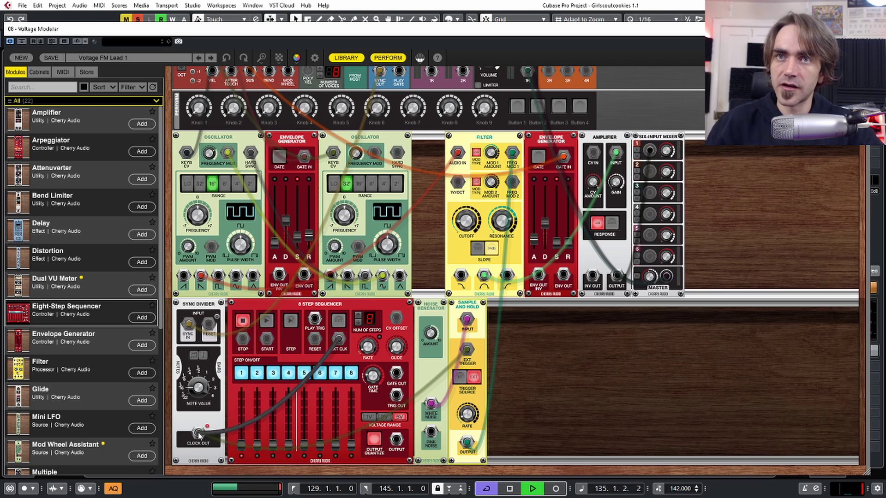
pyautogui.click(339, 323)
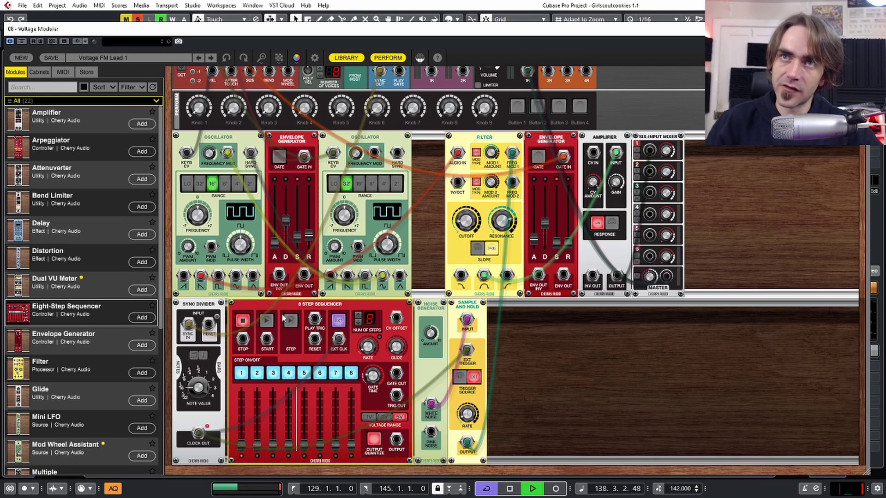
pyautogui.scroll(1, 288, 343)
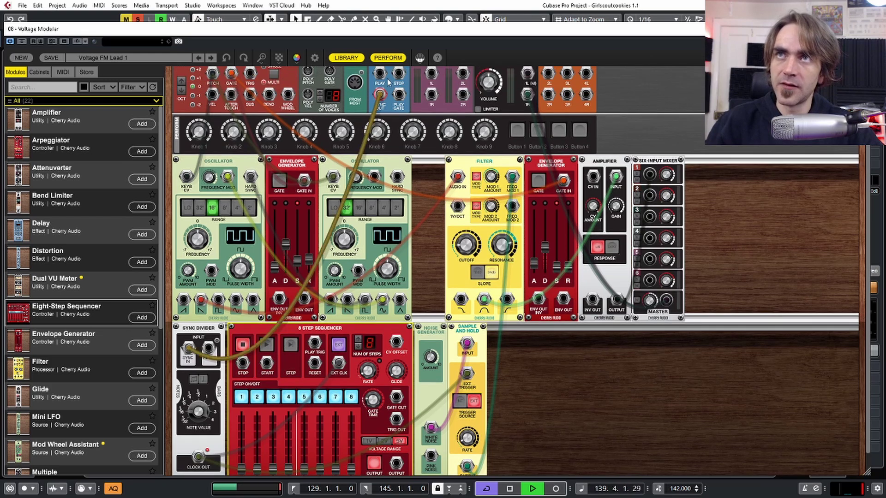
pyautogui.moveTo(379, 74); pyautogui.dragTo(266, 365)
pyautogui.moveTo(399, 75); pyautogui.dragTo(243, 365)
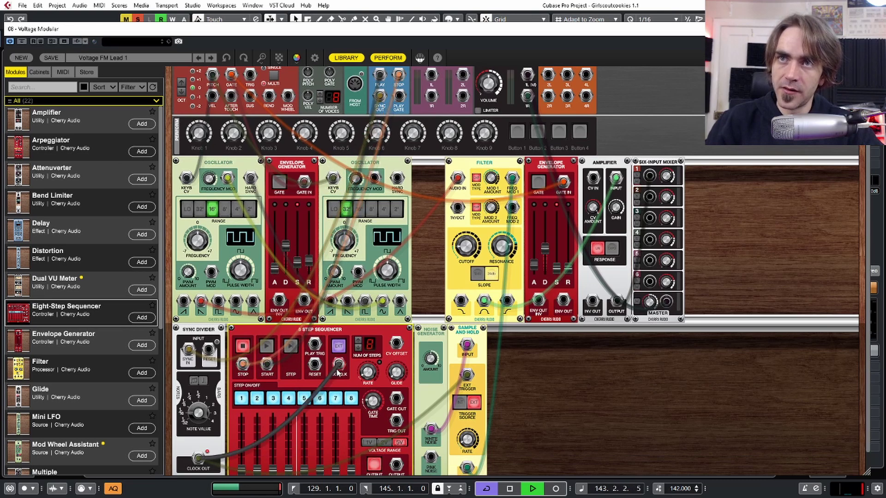
pyautogui.moveTo(314, 365); pyautogui.dragTo(380, 94)
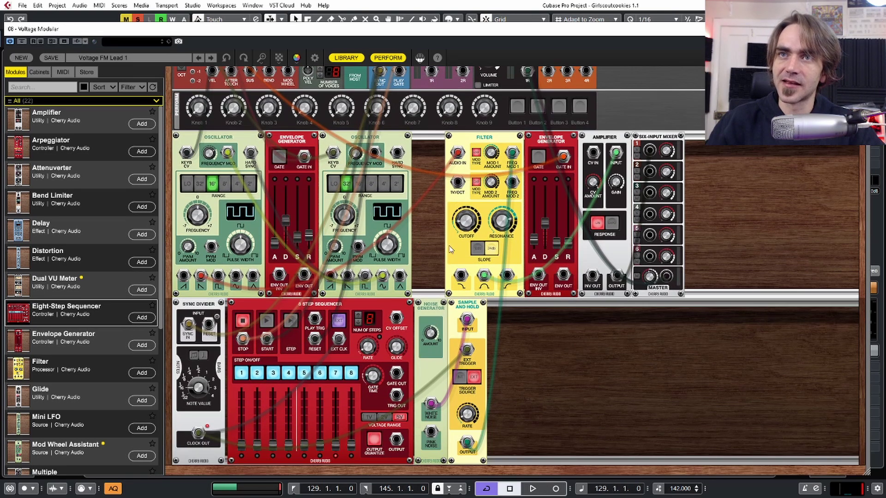
# Step: Start playback, raise the sequencer's sliders 3 and 4, and patch its output to the Filter's Freq Mod 2 with more Mod 2 Amount
pyautogui.press('space')
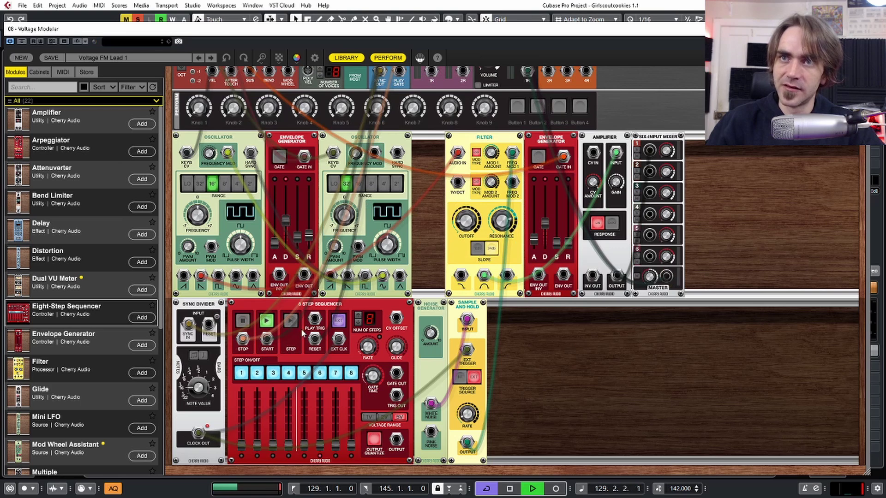
pyautogui.moveTo(257, 444); pyautogui.dragTo(291, 428)
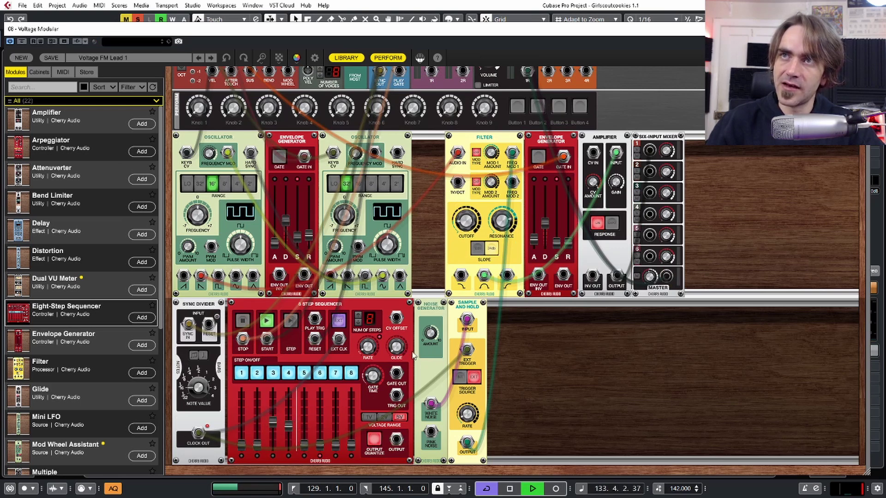
pyautogui.moveTo(512, 182); pyautogui.dragTo(395, 439)
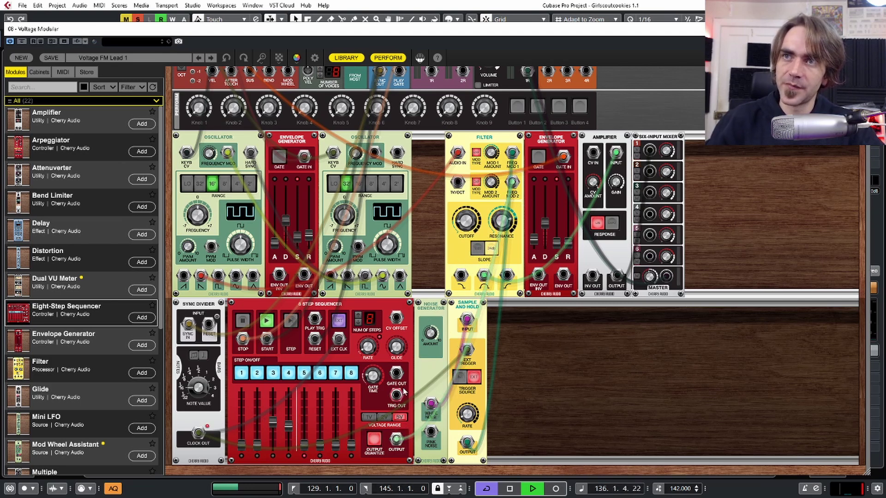
pyautogui.moveTo(500, 184); pyautogui.dragTo(501, 160)
# Step: Adjust the sequencer's sliders 2, 6 and 7, reduce its number of steps, and set the Amplifier's input gain to 60.4%
pyautogui.moveTo(259, 446); pyautogui.dragTo(259, 442)
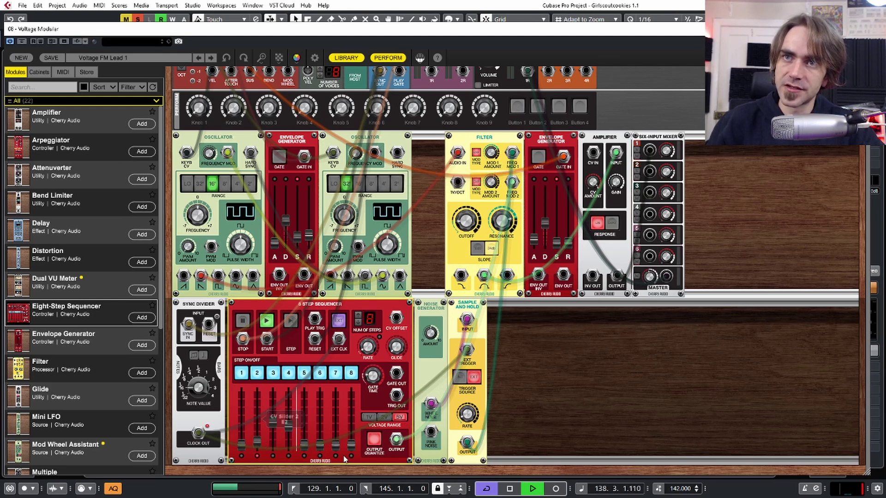
pyautogui.moveTo(322, 445); pyautogui.dragTo(322, 418)
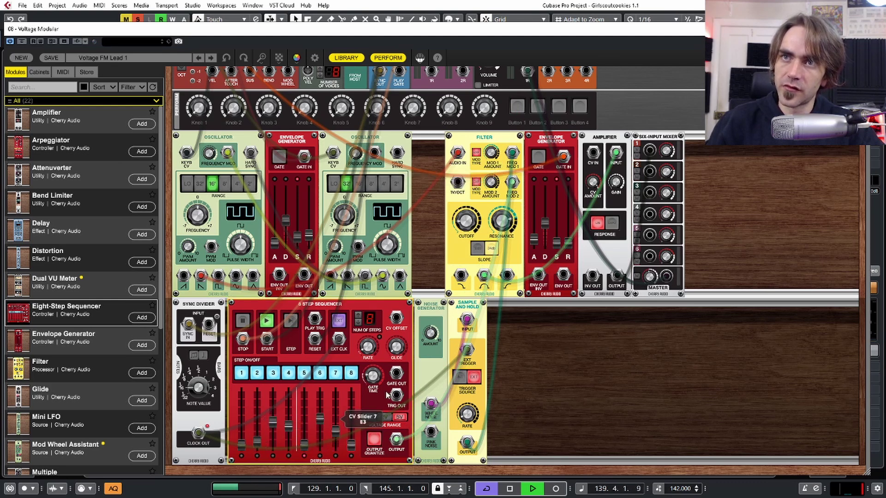
pyautogui.click(358, 321)
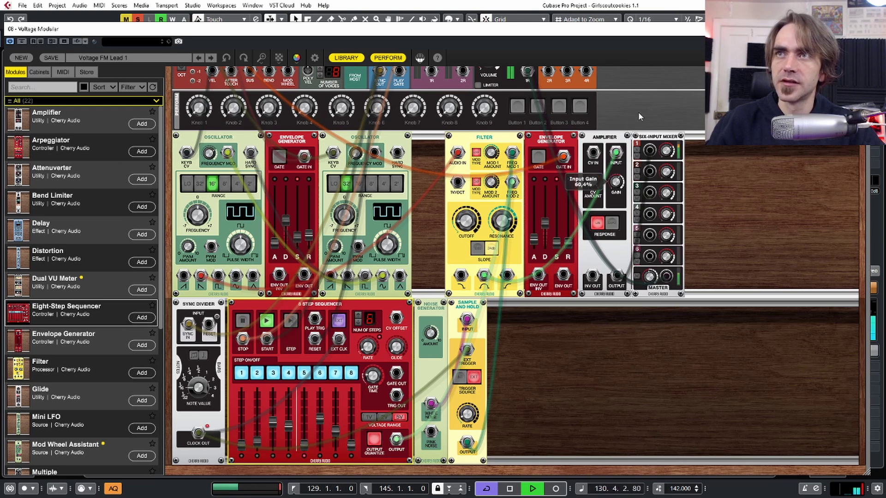
# Step: Reconnect the Sample and Hold output to the Filter's Freq Mod 1 and set the Filter's Mod 2 Amount to 148.8%
pyautogui.moveTo(512, 152); pyautogui.dragTo(467, 442)
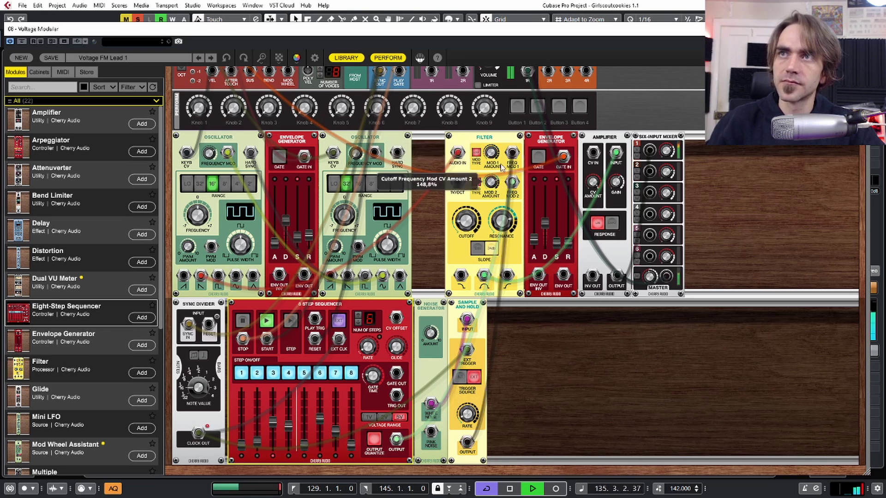
# Step: Set the Filter's Mod 2 Amount to 172.0% and Mod 1 Amount to 63.2%, and raise the Amplifier's input gain
pyautogui.moveTo(505, 156); pyautogui.dragTo(506, 144)
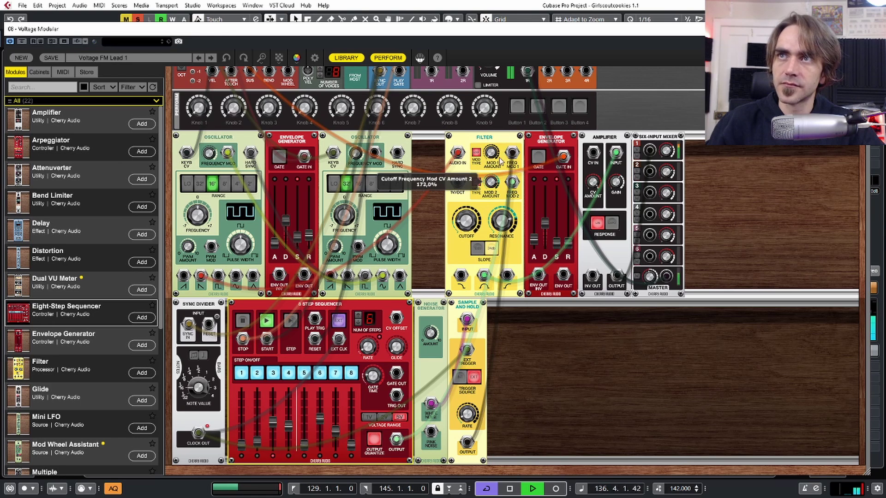
pyautogui.moveTo(488, 193); pyautogui.dragTo(495, 161)
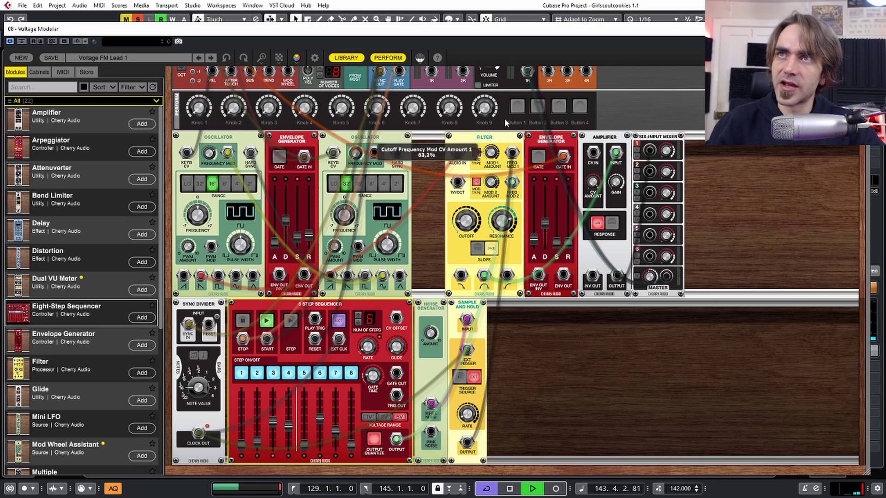
pyautogui.moveTo(616, 165); pyautogui.dragTo(628, 130)
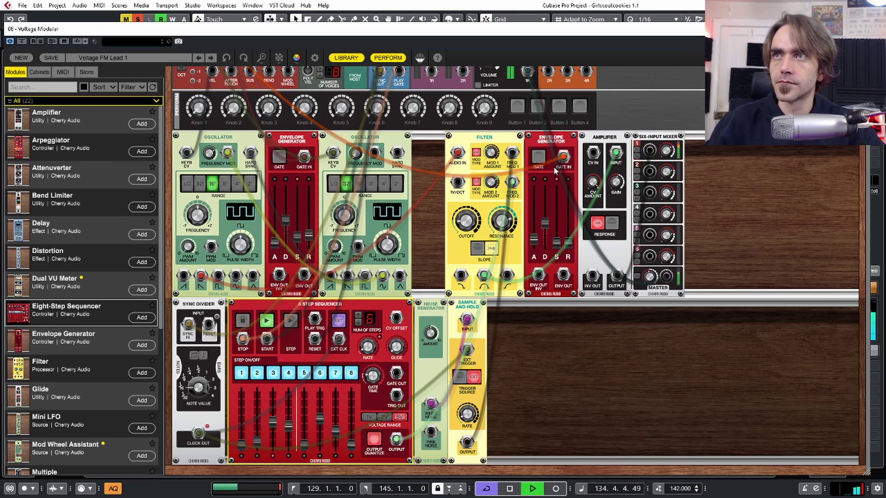
# Step: Gate the second Envelope Generator from the sequencer's Gate Out with a 2.0 ms attack, and patch its Env Out to the Amplifier's CV In
pyautogui.click(638, 157)
pyautogui.moveTo(563, 157); pyautogui.dragTo(396, 373)
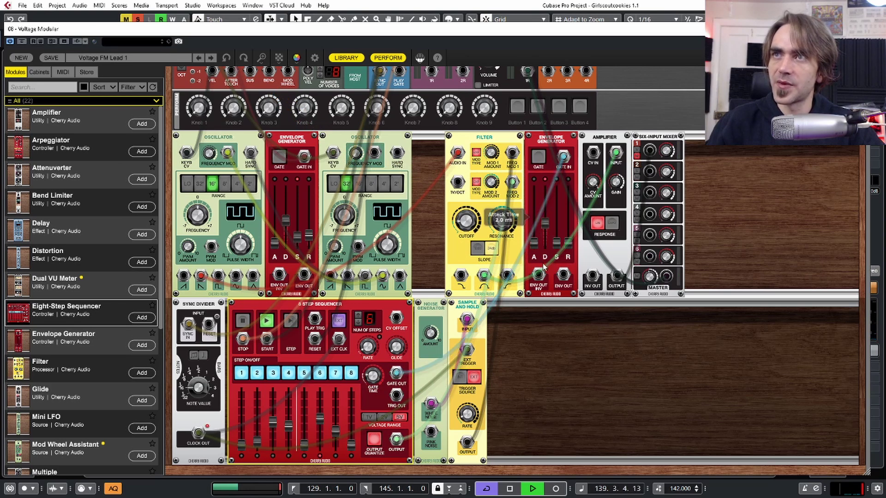
pyautogui.moveTo(534, 241); pyautogui.dragTo(534, 244)
pyautogui.moveTo(562, 275); pyautogui.dragTo(592, 154)
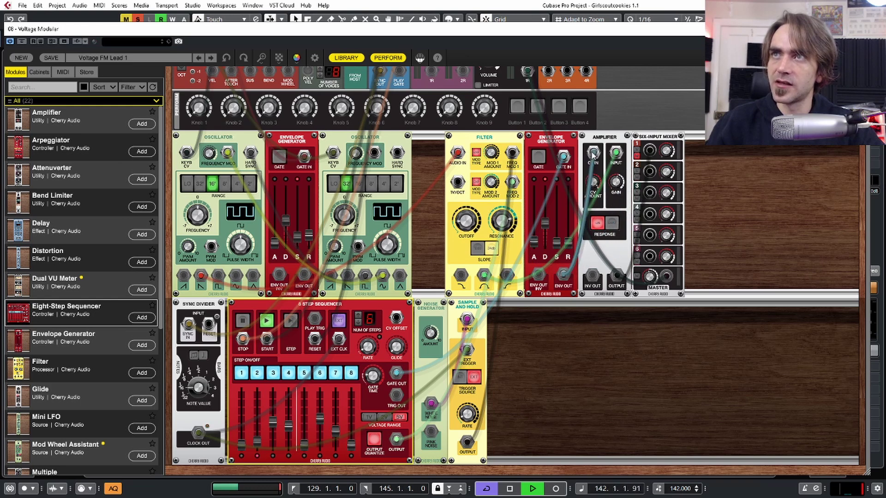
pyautogui.click(636, 156)
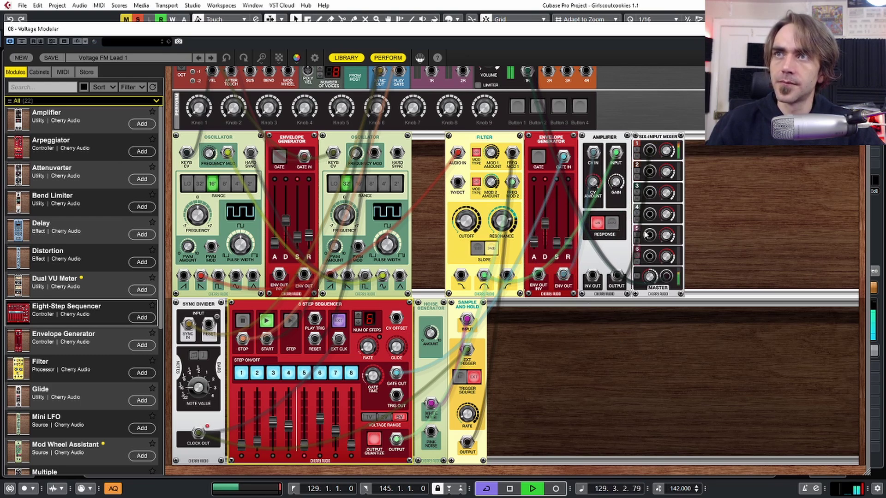
pyautogui.moveTo(549, 221)
pyautogui.mouseDown()
pyautogui.moveTo(543, 238)
pyautogui.moveTo(548, 203)
pyautogui.moveTo(541, 220)
pyautogui.mouseUp()
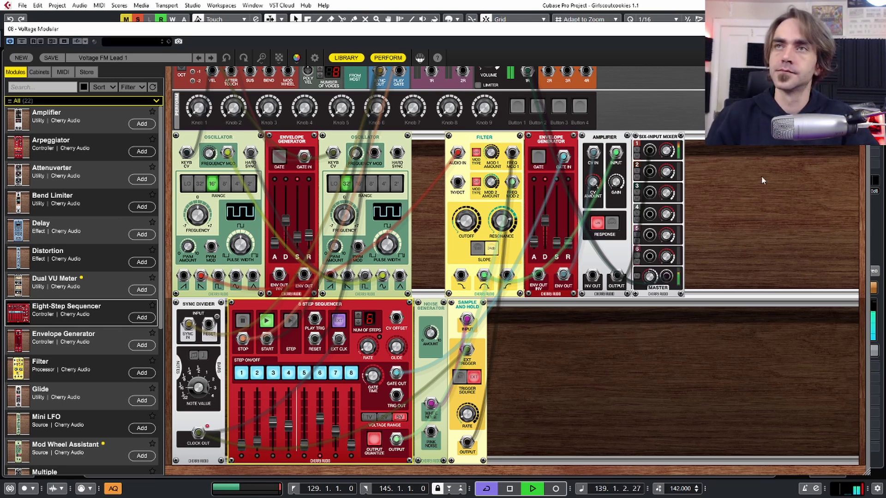
# Step: Move the Six-Input Mixer to the far end of its row, close the gaps between Filter, Envelope Generator and Amplifier, and stop playback
pyautogui.moveTo(617, 276); pyautogui.dragTo(770, 138)
pyautogui.moveTo(475, 138); pyautogui.dragTo(443, 138)
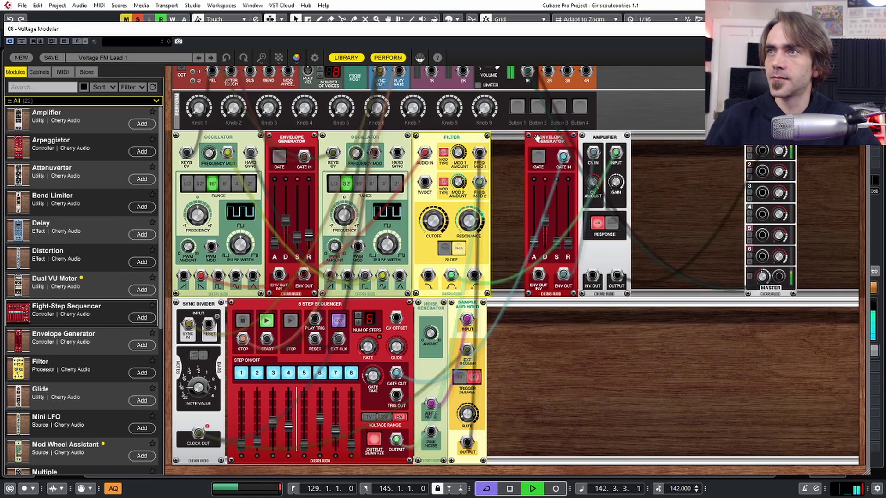
pyautogui.moveTo(537, 138); pyautogui.dragTo(505, 138)
pyautogui.moveTo(605, 137); pyautogui.dragTo(571, 137)
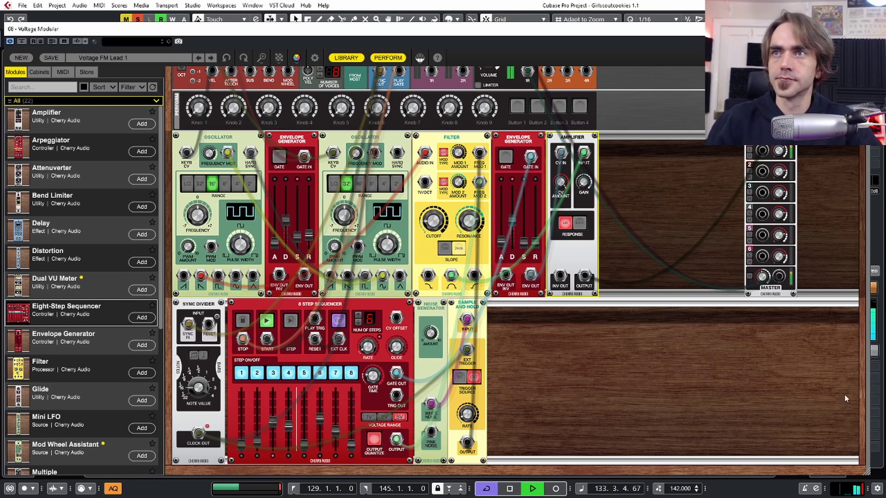
pyautogui.press('space')
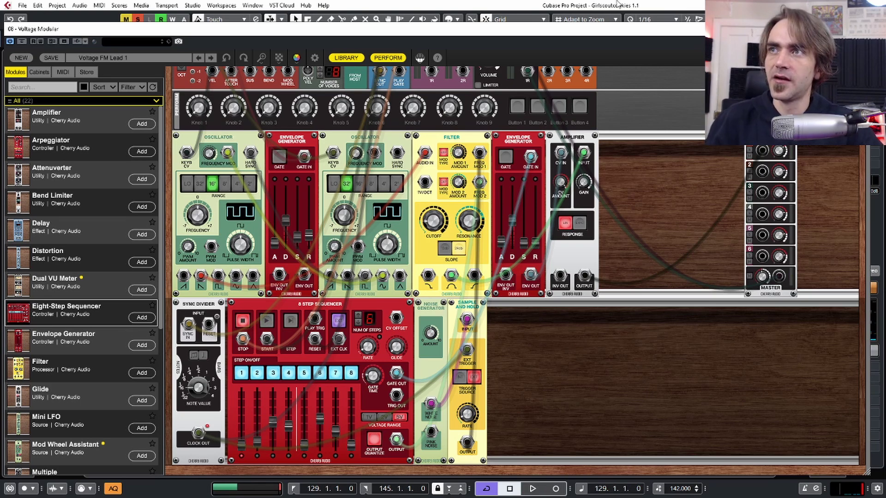
# Step: Duplicate the Six-Input Mixer and place the copy directly beside the original at the end of the upper row
pyautogui.scroll(1, 669, 221)
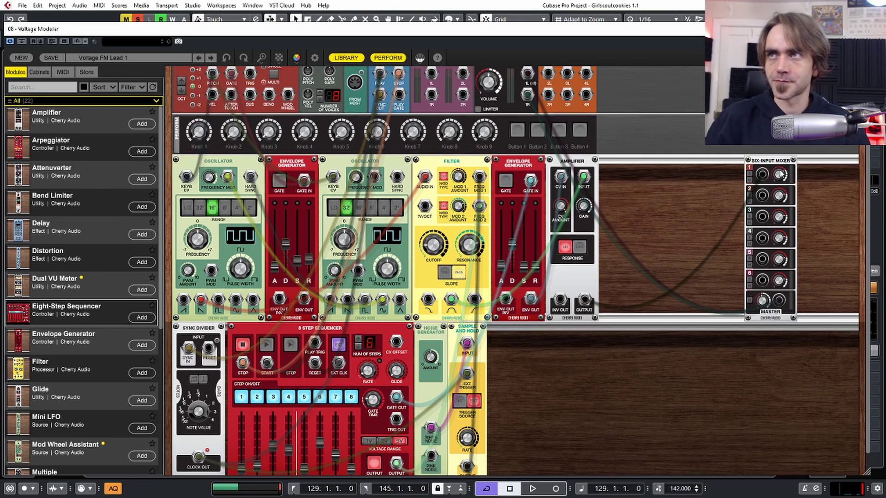
pyautogui.click(766, 165)
pyautogui.moveTo(772, 163); pyautogui.dragTo(838, 157)
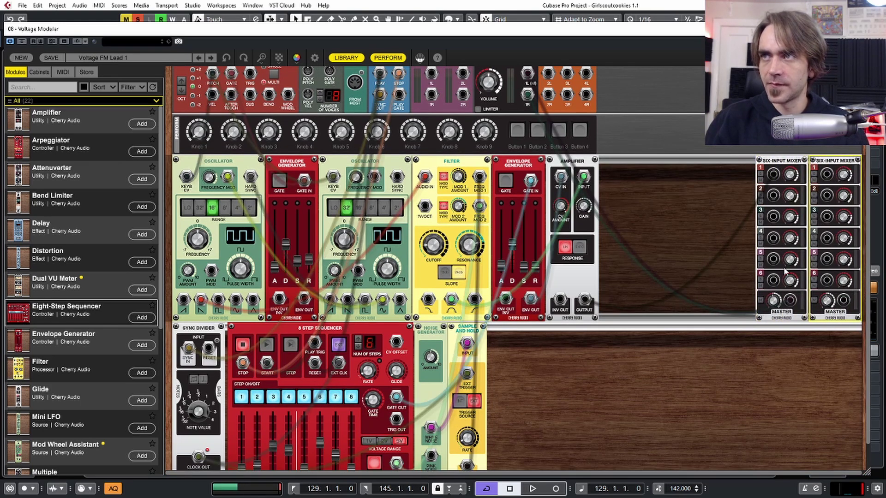
# Step: Move one output cable from the first mixer to the second mixer's master output, and patch the Amplifier's output to the second mixer's input 1
pyautogui.moveTo(788, 302)
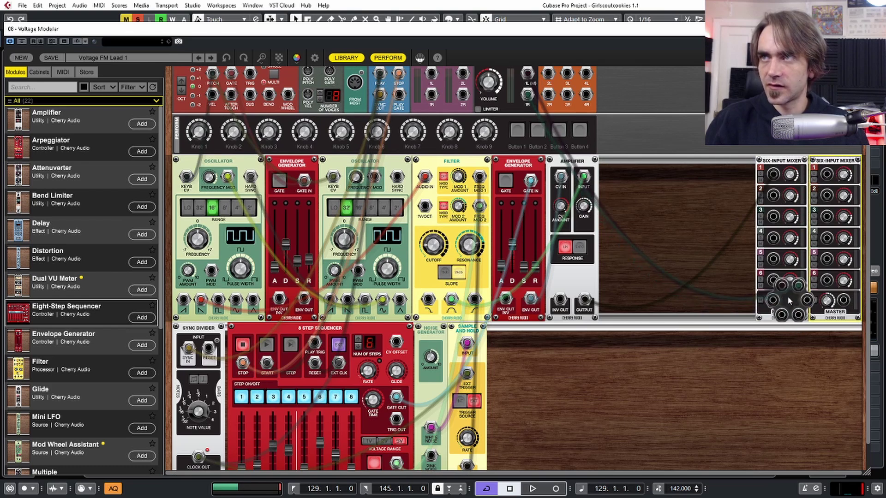
pyautogui.moveTo(798, 287); pyautogui.dragTo(840, 303)
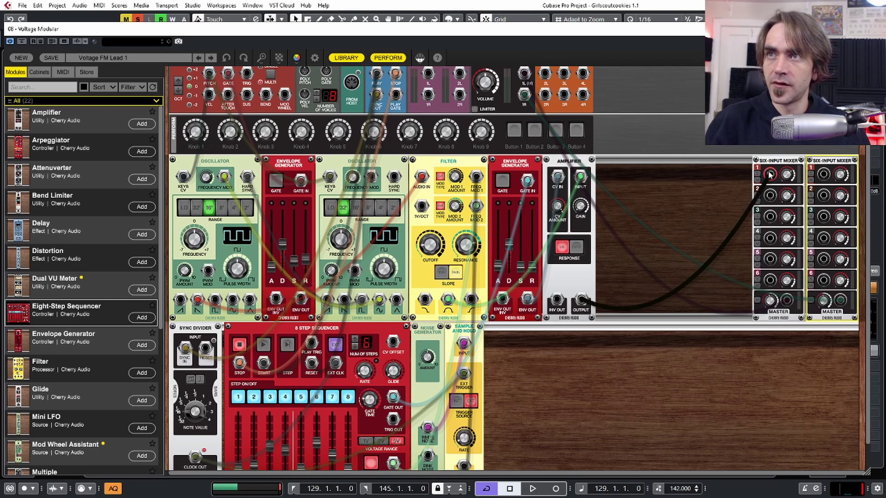
pyautogui.moveTo(819, 176); pyautogui.dragTo(582, 304)
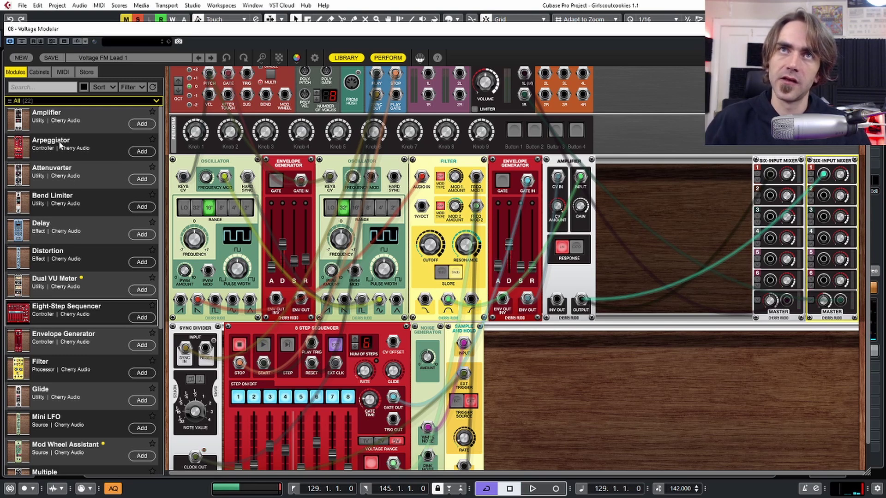
# Step: Add two Amplifiers in front of the mixers and an Attenuverter between them and the existing Amplifier
pyautogui.moveTo(68, 118); pyautogui.dragTo(753, 158)
pyautogui.moveTo(67, 120); pyautogui.dragTo(700, 159)
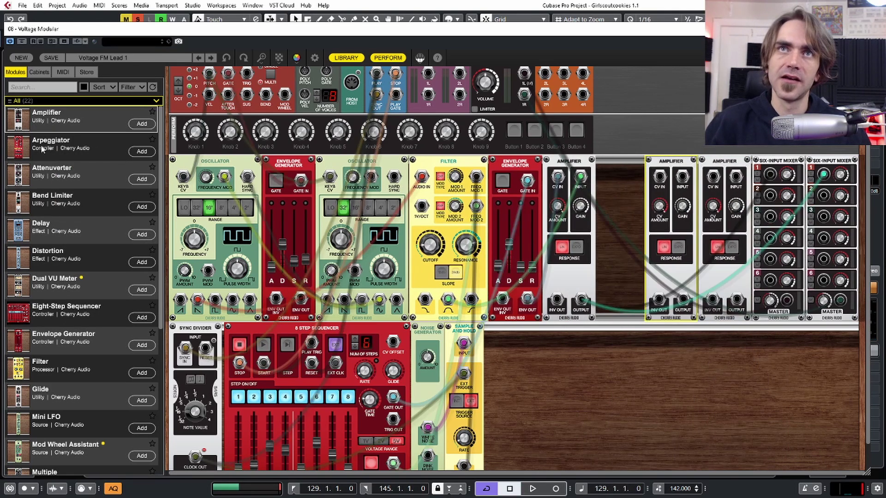
pyautogui.moveTo(62, 177); pyautogui.dragTo(648, 159)
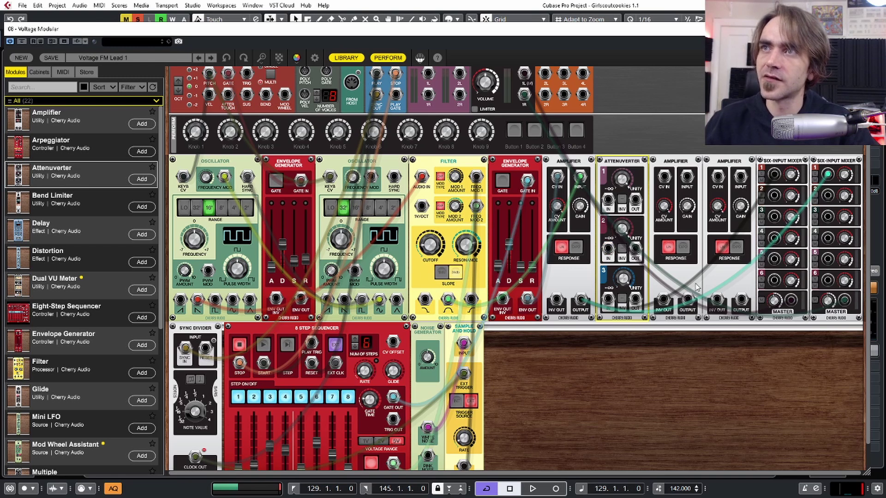
# Step: Patch Attenuverter outputs 1 and inverted 2 to the new Amplifiers' CV Ins, and route the audio through both Amplifiers into the mixers' first inputs
pyautogui.moveTo(635, 199); pyautogui.dragTo(664, 177)
pyautogui.moveTo(635, 249); pyautogui.dragTo(719, 177)
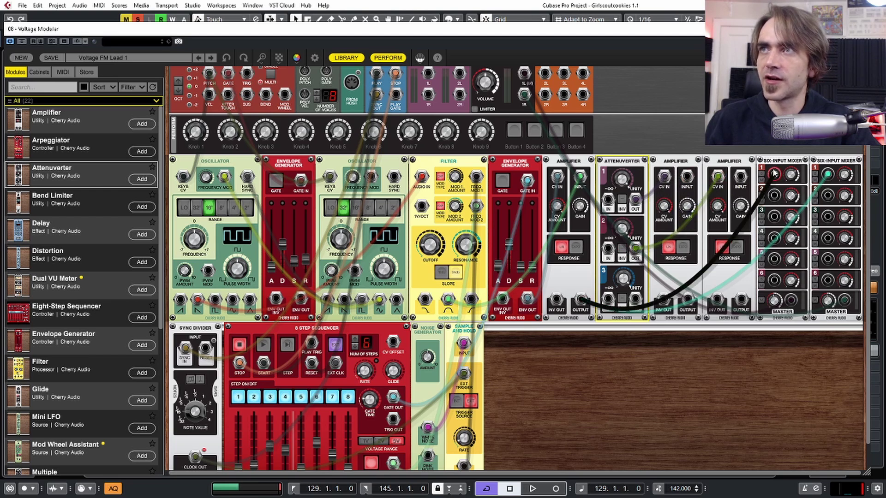
pyautogui.moveTo(773, 173); pyautogui.dragTo(690, 180)
pyautogui.moveTo(827, 175); pyautogui.dragTo(741, 178)
pyautogui.moveTo(687, 301); pyautogui.dragTo(773, 174)
pyautogui.moveTo(737, 302); pyautogui.dragTo(827, 174)
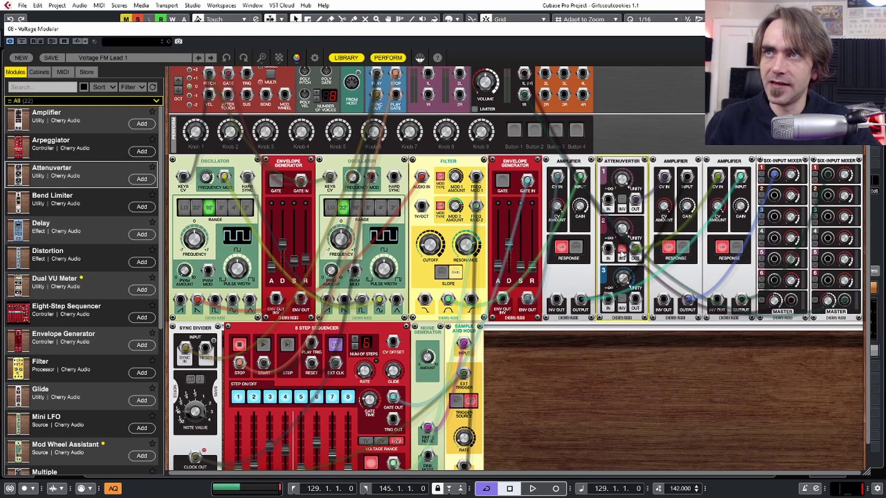
# Step: Start playback, add a Mini LFO beside the Sample and Hold, and patch its first triangle output to the Attenuverter's inputs
pyautogui.press('space')
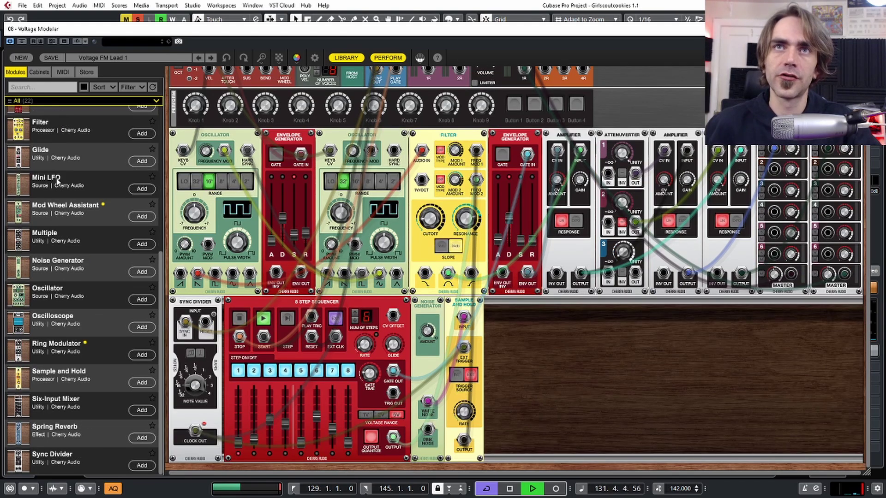
pyautogui.moveTo(56, 179); pyautogui.dragTo(591, 318)
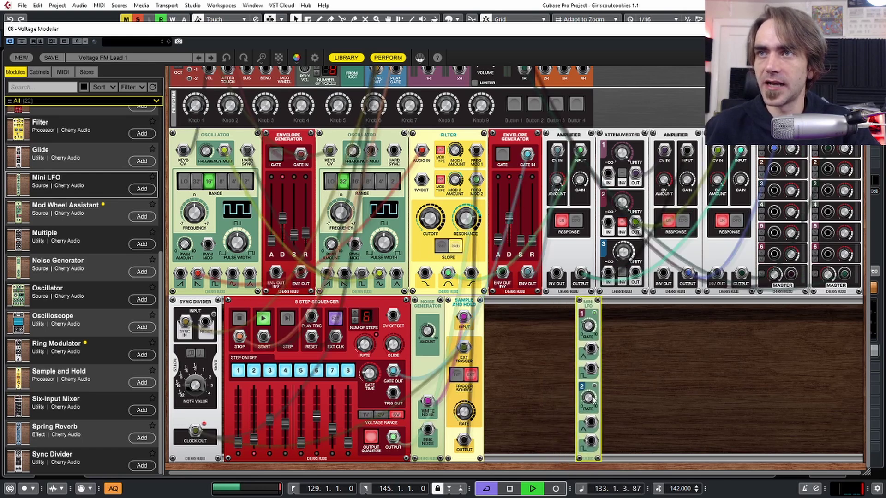
pyautogui.moveTo(591, 349)
pyautogui.mouseDown()
pyautogui.moveTo(606, 175)
pyautogui.moveTo(592, 369)
pyautogui.moveTo(592, 349)
pyautogui.moveTo(577, 358)
pyautogui.mouseUp()
pyautogui.moveTo(584, 337)
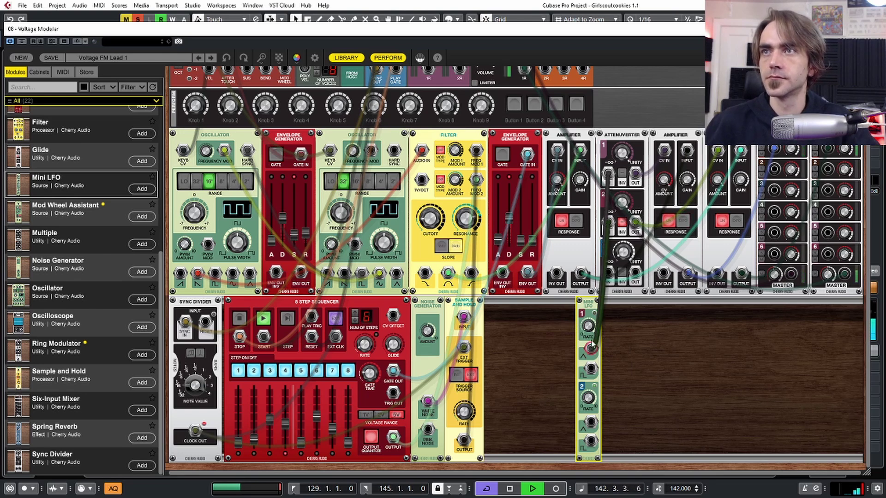
pyautogui.moveTo(583, 312); pyautogui.dragTo(493, 312)
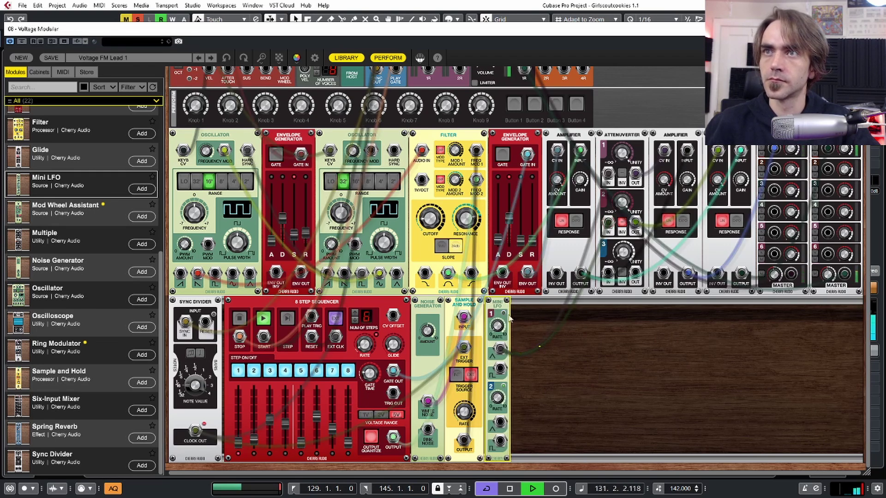
pyautogui.moveTo(498, 334)
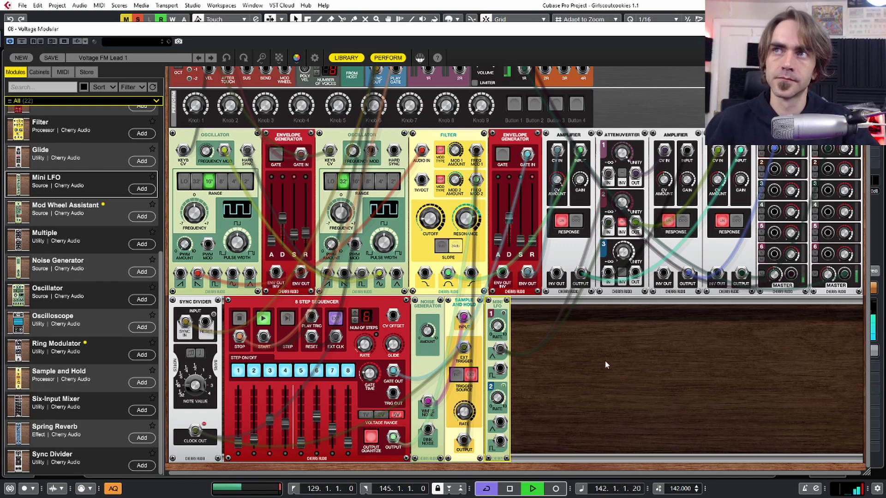
# Step: Shorten the second Envelope Generator's decay slightly while the patch plays, and stop playback
pyautogui.scroll(1, 627, 381)
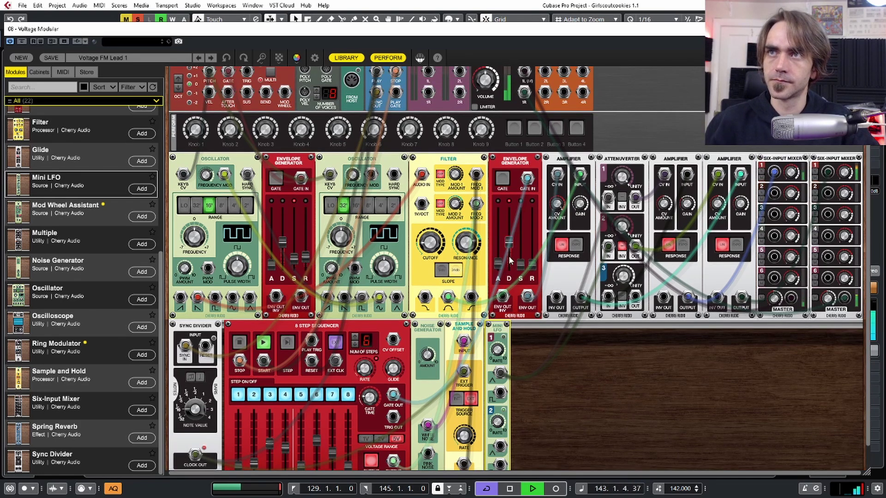
pyautogui.moveTo(509, 243)
pyautogui.mouseDown()
pyautogui.moveTo(510, 261)
pyautogui.moveTo(518, 224)
pyautogui.moveTo(516, 259)
pyautogui.moveTo(518, 245)
pyautogui.moveTo(515, 251)
pyautogui.mouseUp()
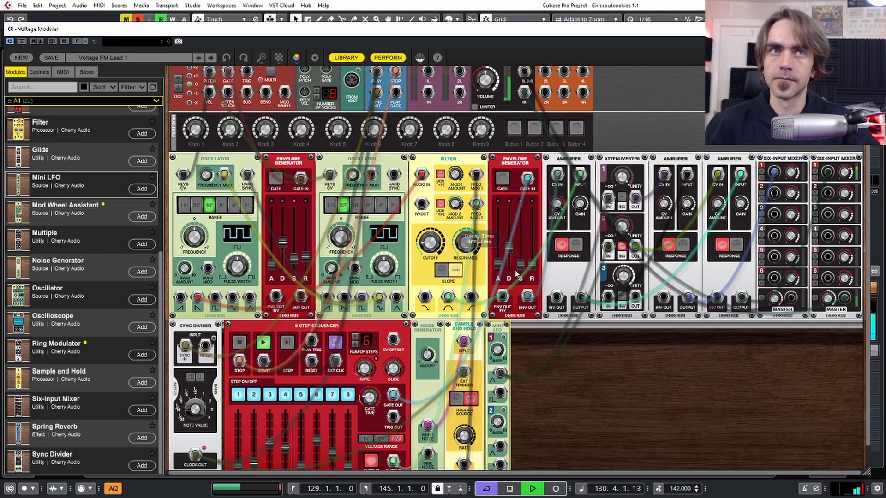
pyautogui.press('space')
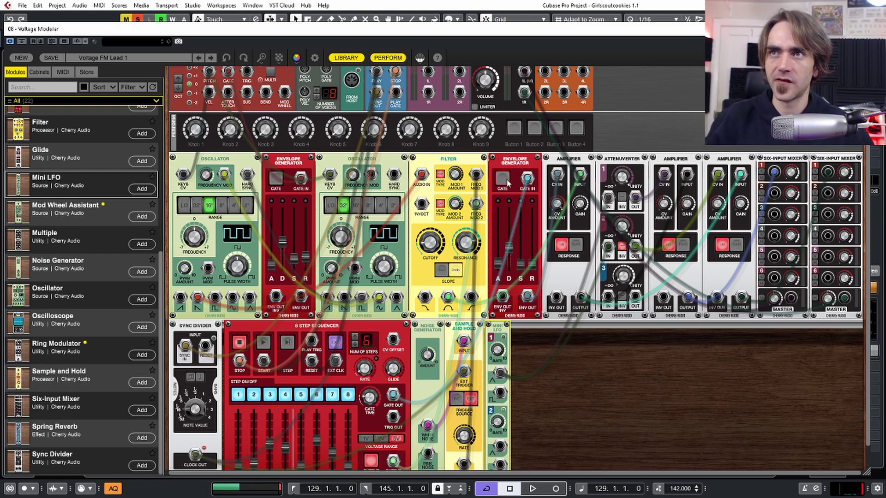
# Step: Assign the second Envelope Generator's Decay Time to Perform Knob 1 and try the knob
pyautogui.rightClick(508, 251)
pyautogui.moveTo(478, 305)
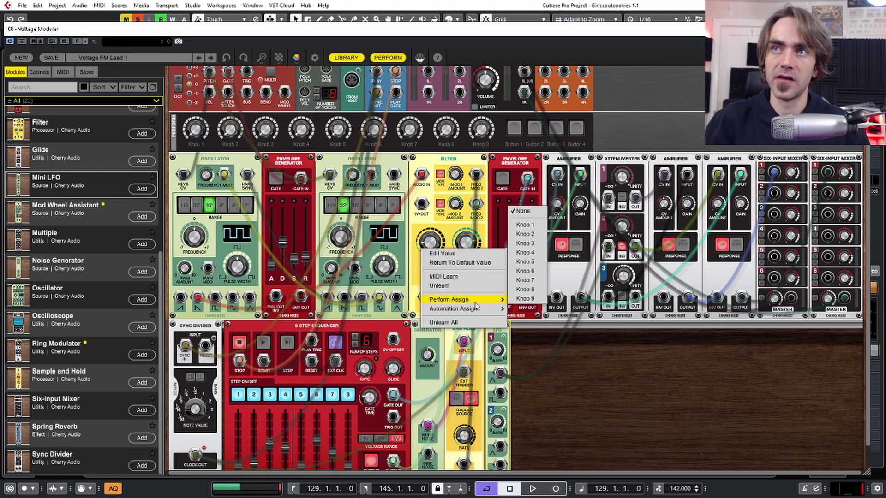
pyautogui.click(525, 225)
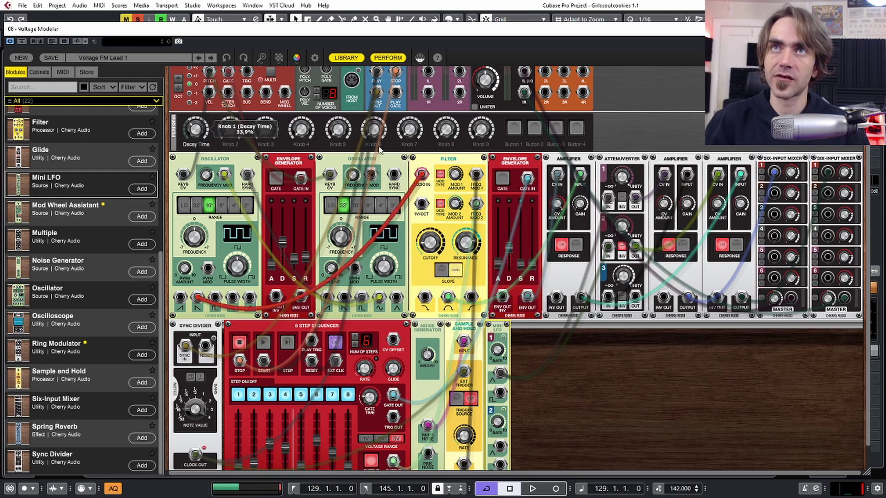
pyautogui.moveTo(194, 133)
pyautogui.mouseDown()
pyautogui.moveTo(190, 123)
pyautogui.moveTo(185, 132)
pyautogui.mouseUp()
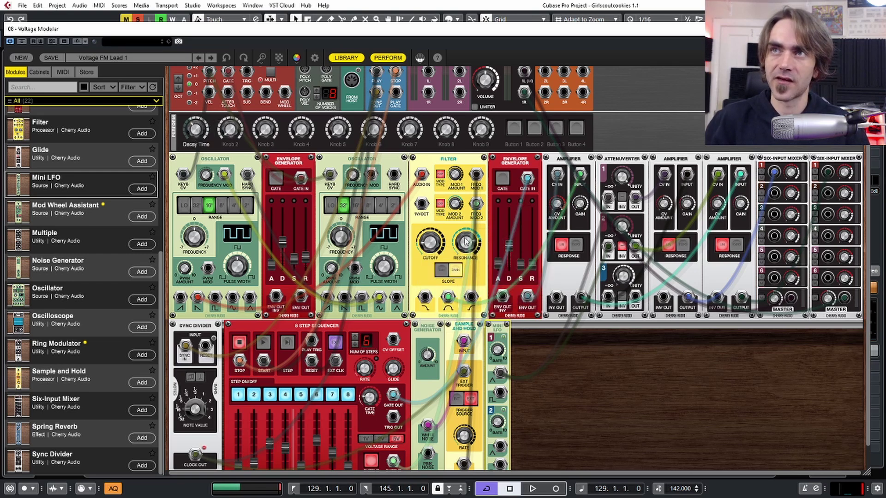
pyautogui.rightClick(507, 246)
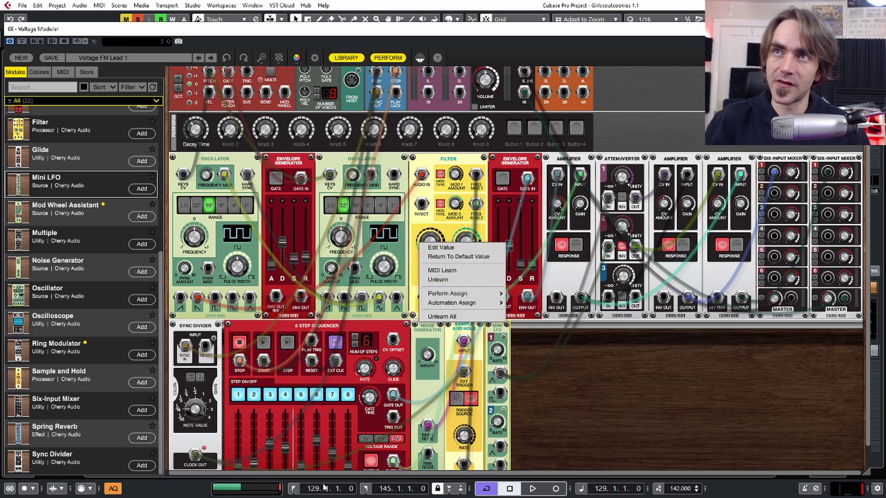
# Step: Move the second Envelope Generator to the lower row and duplicate it, gating the copy from the sequencer's Gate Out
pyautogui.moveTo(522, 161); pyautogui.dragTo(602, 306)
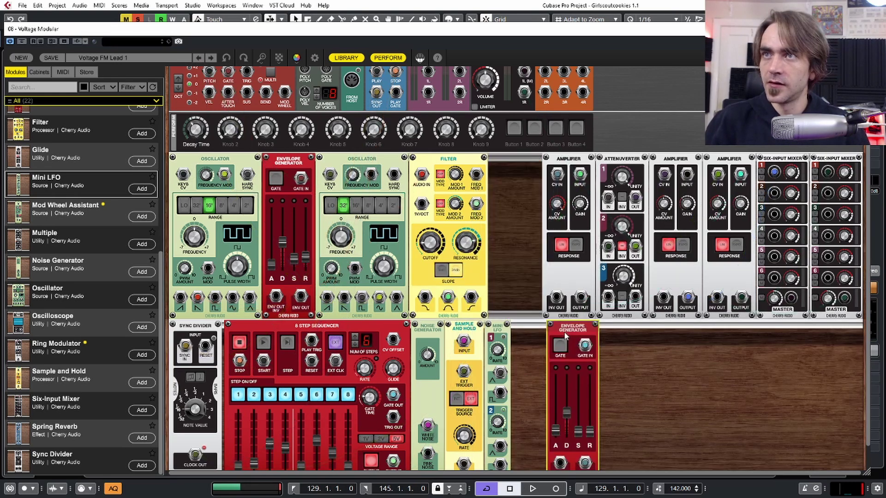
pyautogui.scroll(-1, 636, 322)
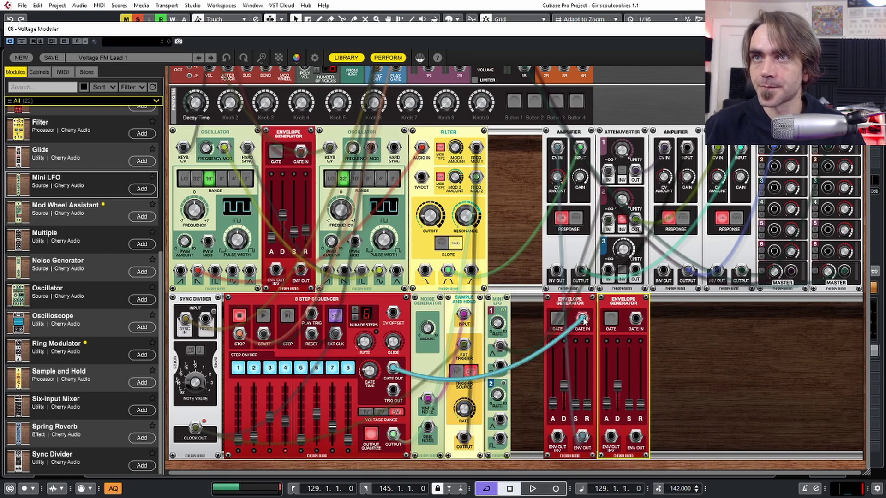
pyautogui.moveTo(636, 319); pyautogui.dragTo(393, 368)
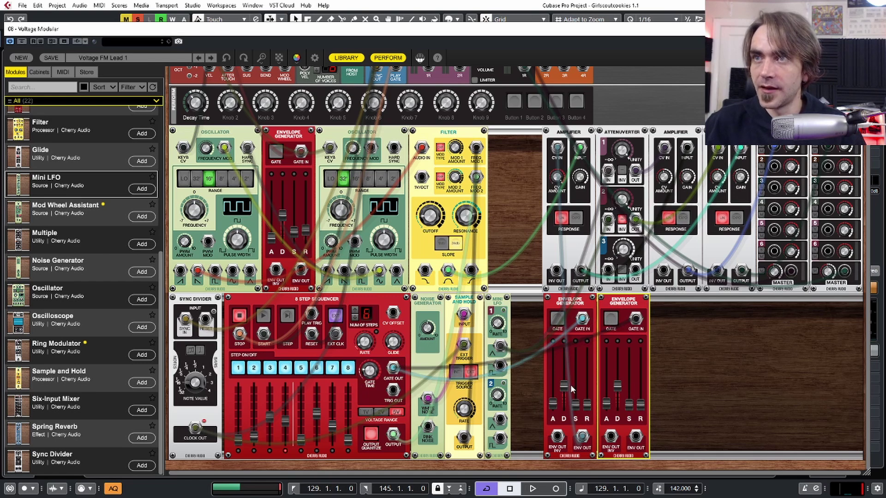
# Step: Shorten the original envelope's decay, lengthen the copy's decay, and line both Envelope Generators up next to the Mini LFO
pyautogui.moveTo(564, 388); pyautogui.dragTo(563, 398)
pyautogui.moveTo(619, 389); pyautogui.dragTo(621, 366)
pyautogui.moveTo(568, 300); pyautogui.dragTo(534, 301)
pyautogui.moveTo(623, 301); pyautogui.dragTo(590, 301)
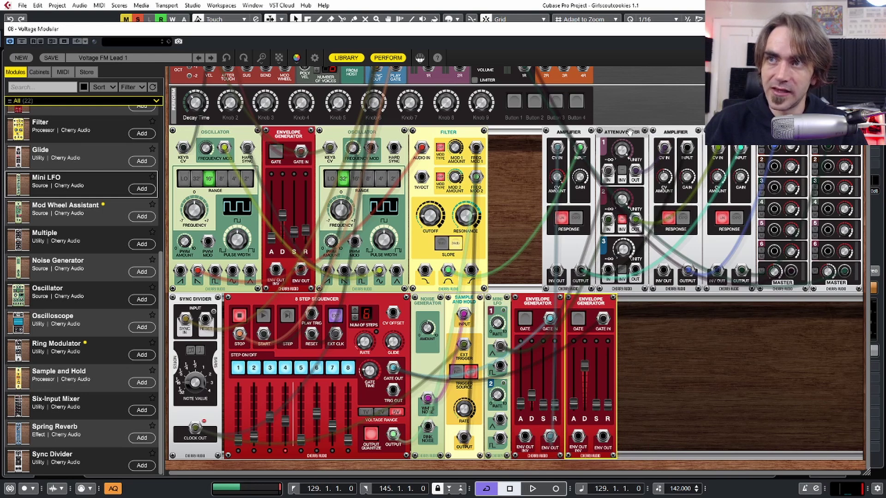
# Step: Copy the Attenuverter and two Amplifiers to the lower row beside the envelopes, and patch the sequencer's Output into the Attenuverter copy
pyautogui.moveTo(630, 131); pyautogui.dragTo(648, 314)
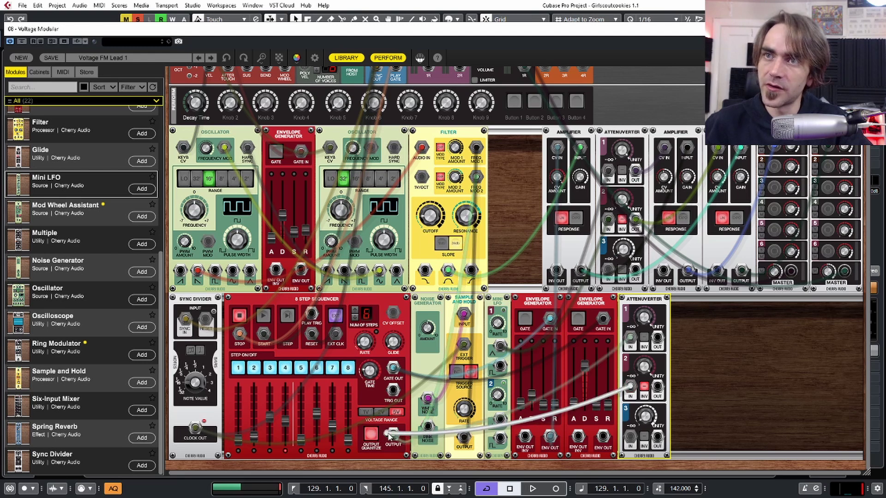
pyautogui.click(677, 133)
pyautogui.moveTo(677, 132); pyautogui.dragTo(751, 307)
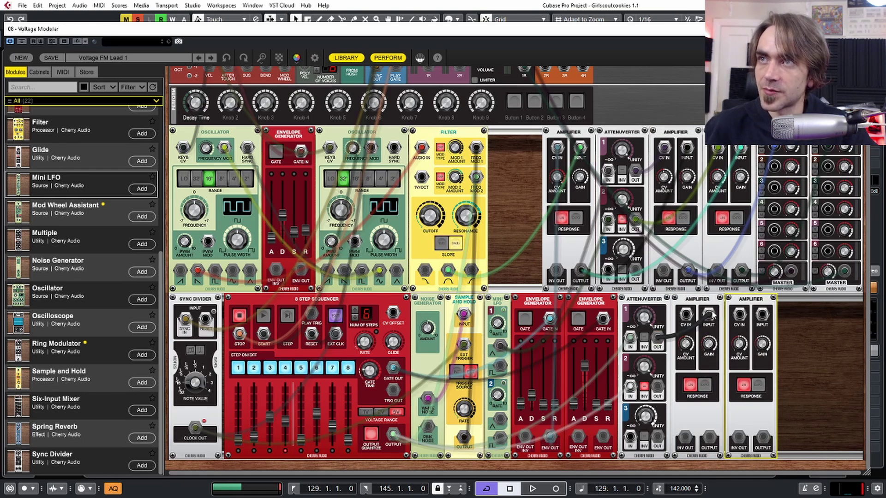
# Step: Patch the lower Attenuverter's outputs into the two new Amplifiers' CV inputs and the two Envelope Generators' outputs into their audio inputs
pyautogui.moveTo(657, 387); pyautogui.dragTo(763, 316)
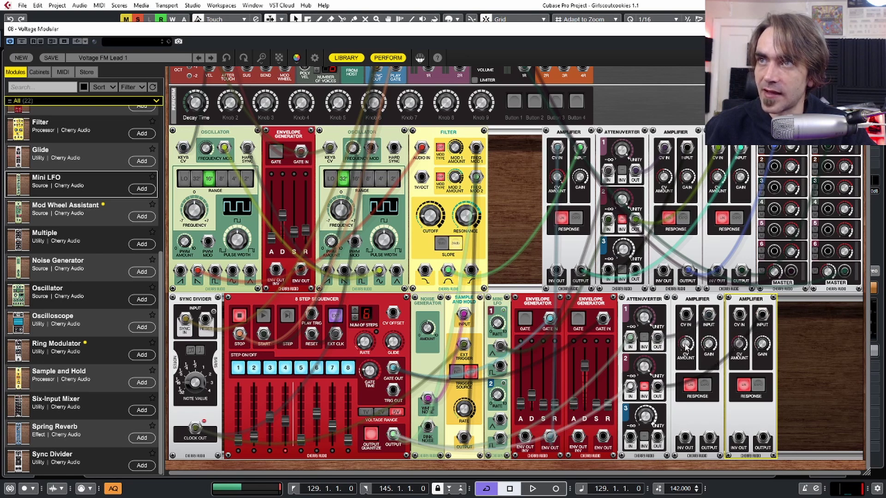
pyautogui.moveTo(557, 148); pyautogui.dragTo(551, 438)
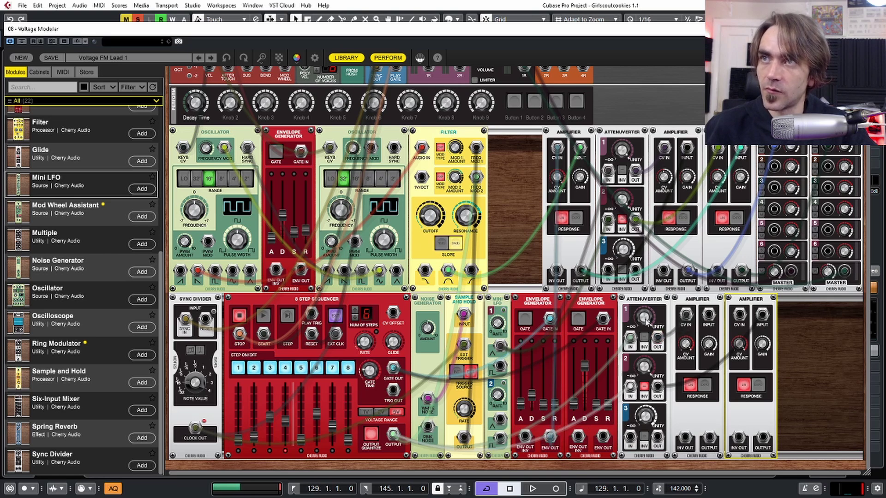
pyautogui.moveTo(762, 315); pyautogui.dragTo(740, 315)
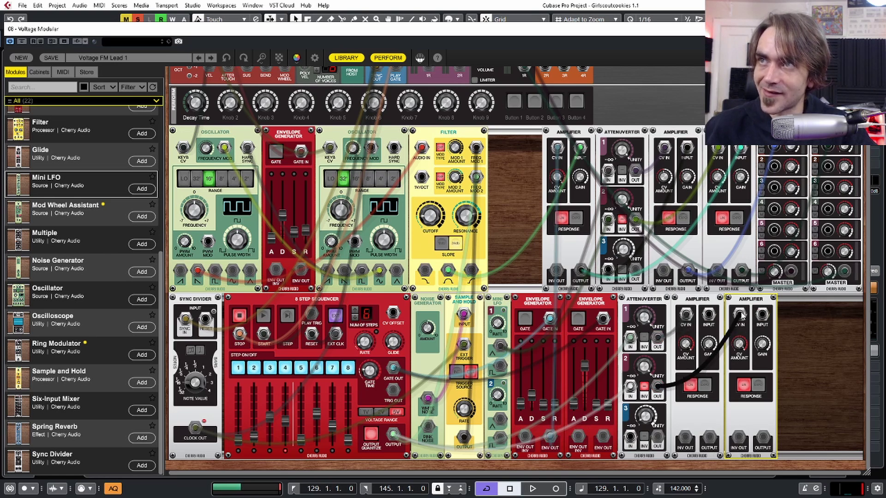
pyautogui.moveTo(557, 148); pyautogui.dragTo(708, 315)
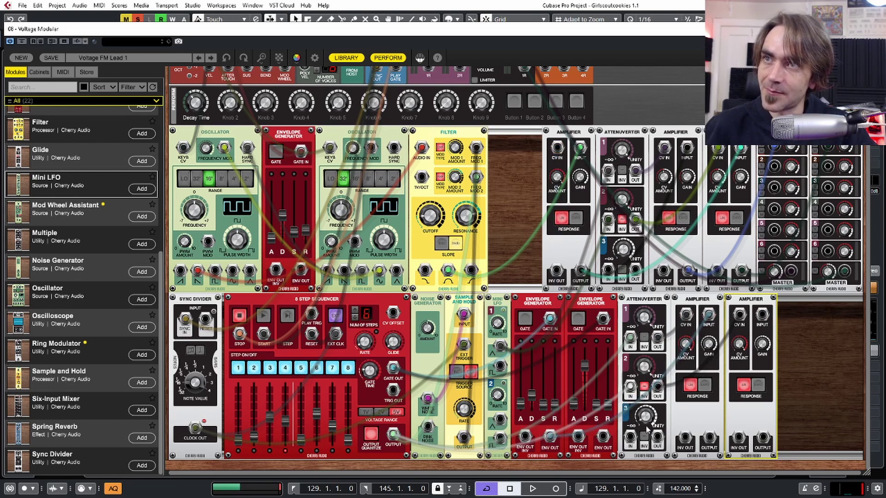
pyautogui.moveTo(602, 436); pyautogui.dragTo(762, 315)
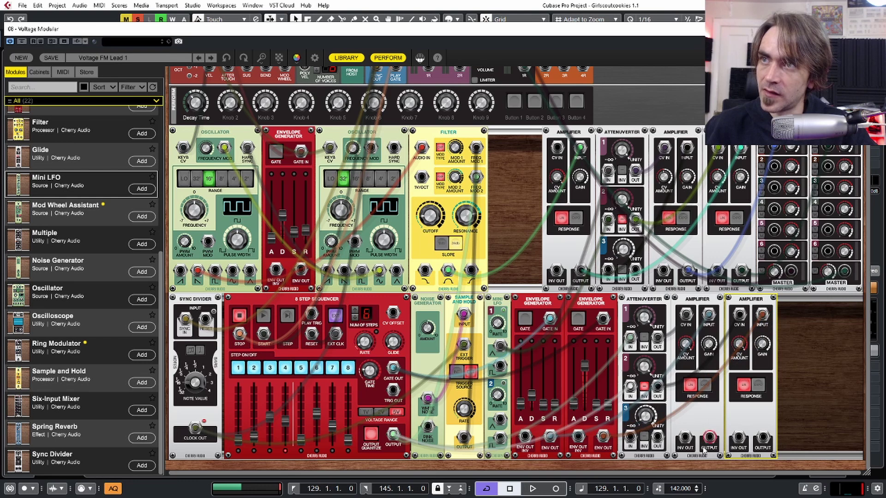
# Step: Route both new Amplifiers' outputs to the first upper-row Amplifier's CV In, complete the lower Attenuverter's sequencer feed, and audition the patch
pyautogui.moveTo(588, 167); pyautogui.dragTo(557, 148)
pyautogui.moveTo(768, 445); pyautogui.dragTo(557, 149)
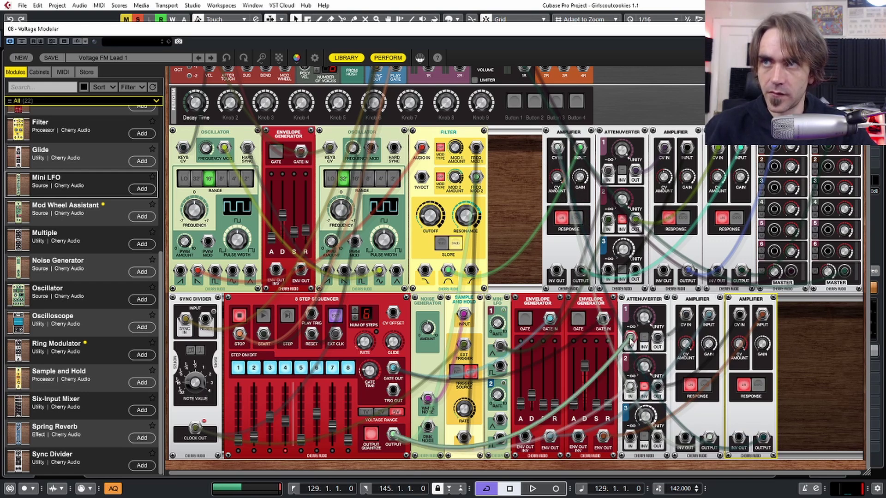
pyautogui.moveTo(630, 342); pyautogui.dragTo(408, 440)
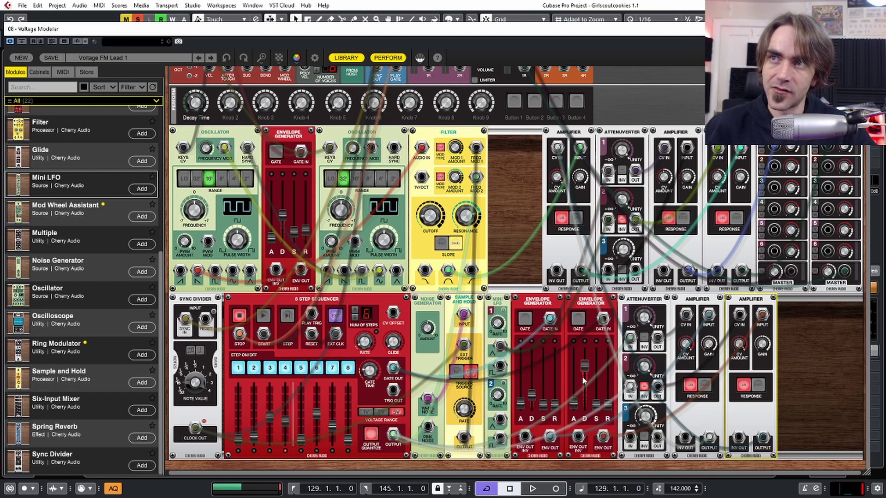
pyautogui.press('space')
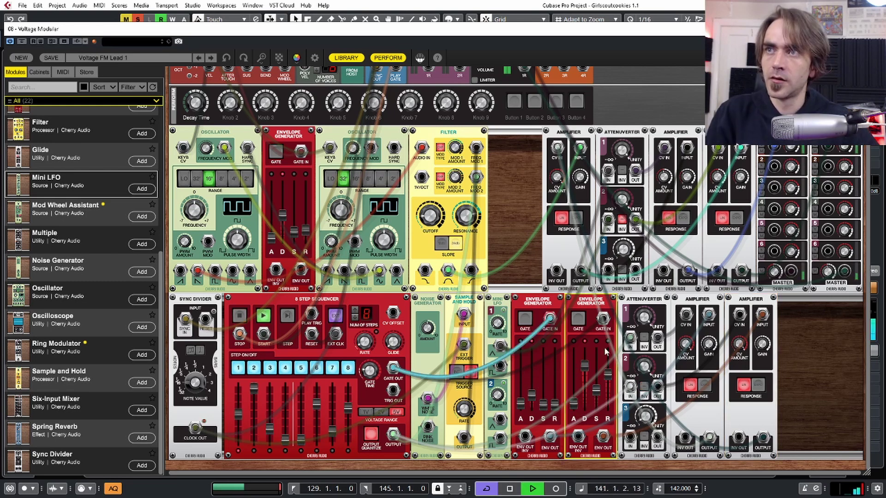
pyautogui.press('space')
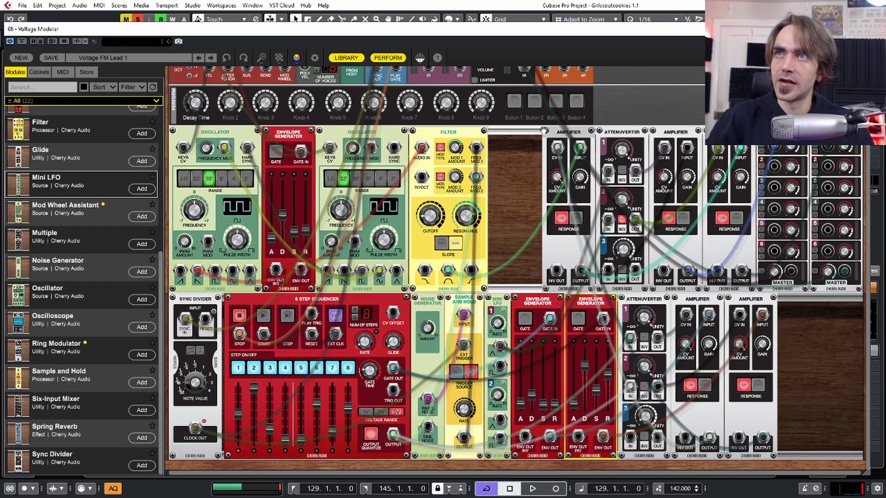
# Step: Move the upper row's Amplifiers, Attenuverter and Six-Input Mixers together against the Filter to close the gap, and start playback
pyautogui.click(563, 133)
pyautogui.keyDown('shift'); pyautogui.click(613, 133); pyautogui.keyUp('shift')
pyautogui.keyDown('shift'); pyautogui.click(675, 132); pyautogui.keyUp('shift')
pyautogui.keyDown('shift'); pyautogui.click(729, 133); pyautogui.keyUp('shift')
pyautogui.keyDown('shift'); pyautogui.click(783, 132); pyautogui.keyUp('shift')
pyautogui.keyDown('shift'); pyautogui.click(836, 133); pyautogui.keyUp('shift')
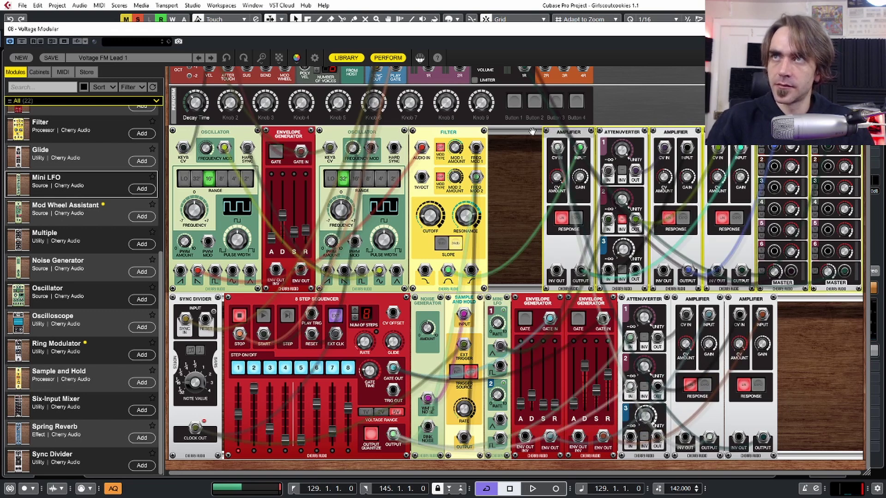
pyautogui.moveTo(552, 132); pyautogui.dragTo(498, 132)
pyautogui.click(828, 326)
pyautogui.press('space')
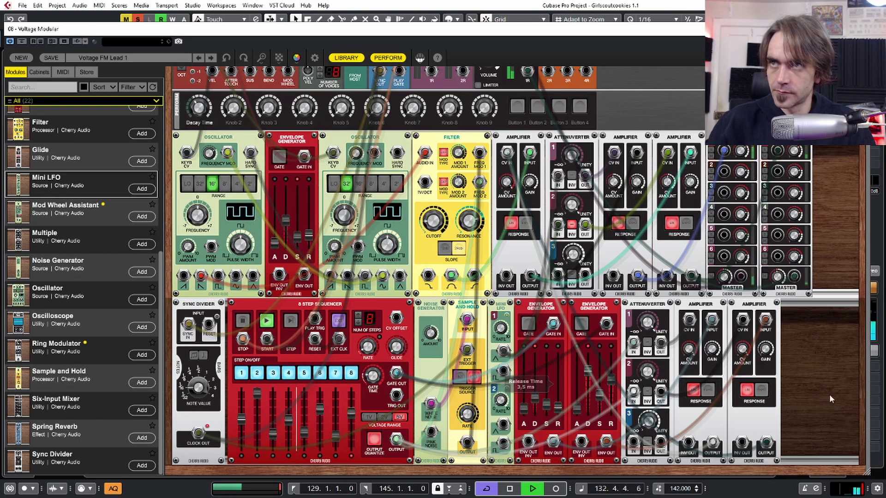
# Step: Save the patch as a user preset named Voltage FM Lead 2
pyautogui.click(51, 57)
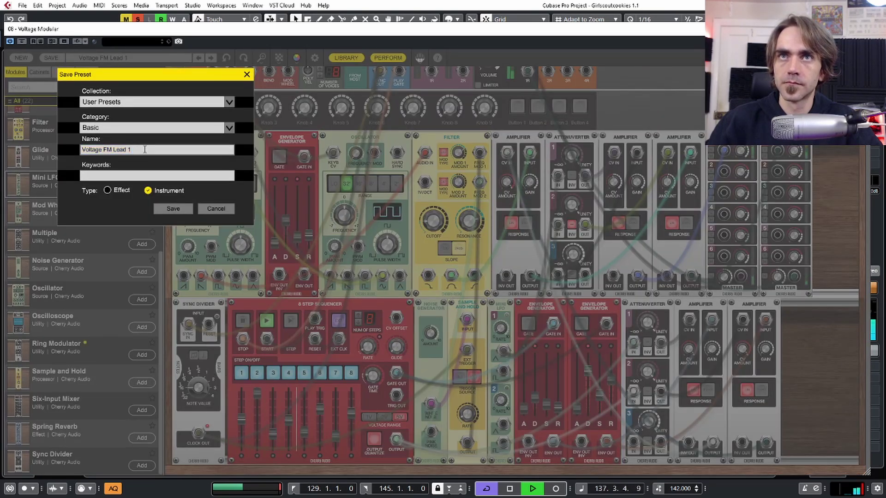
pyautogui.press('BackSpace')
pyautogui.write('2')
pyautogui.press('Return')
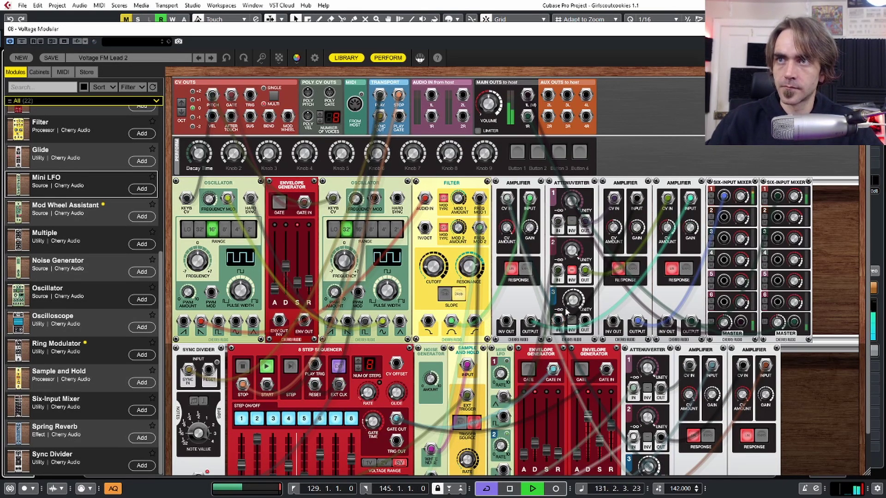
# Step: Audition the second Oscillator by switching its range repeatedly between LO and 32', ending on 32', and stop playback
pyautogui.scroll(-1, 627, 277)
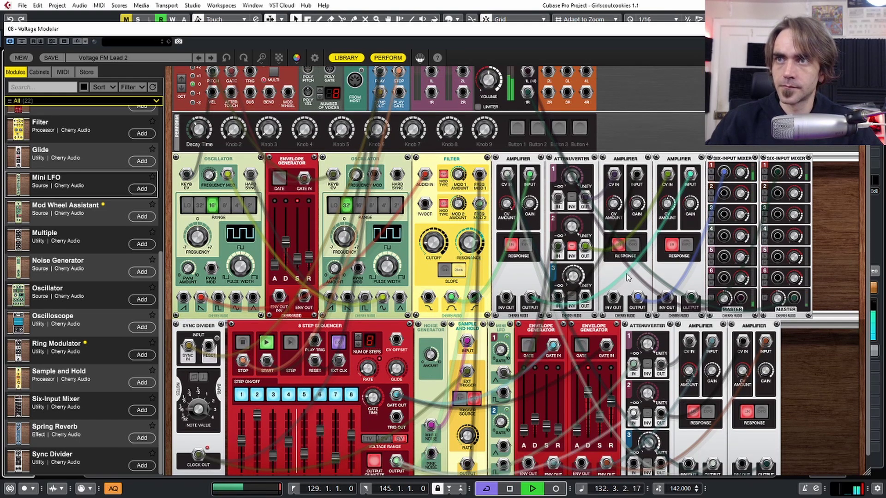
pyautogui.scroll(-1, 626, 277)
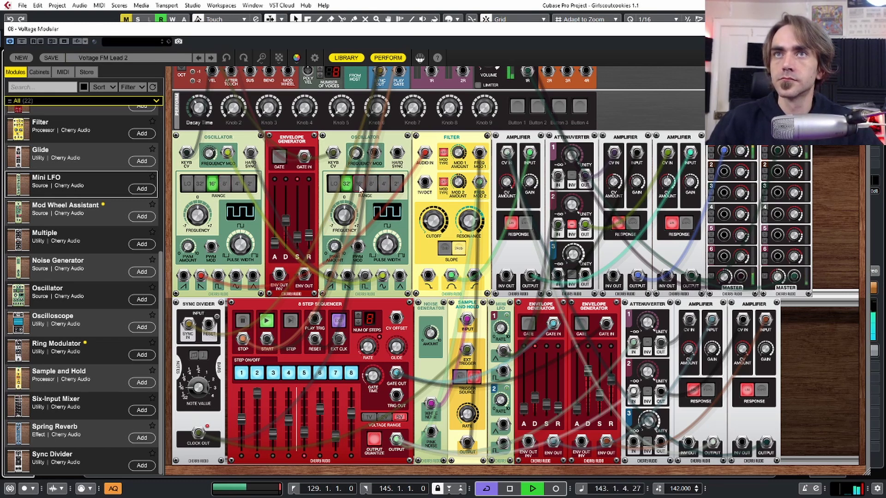
pyautogui.click(335, 184)
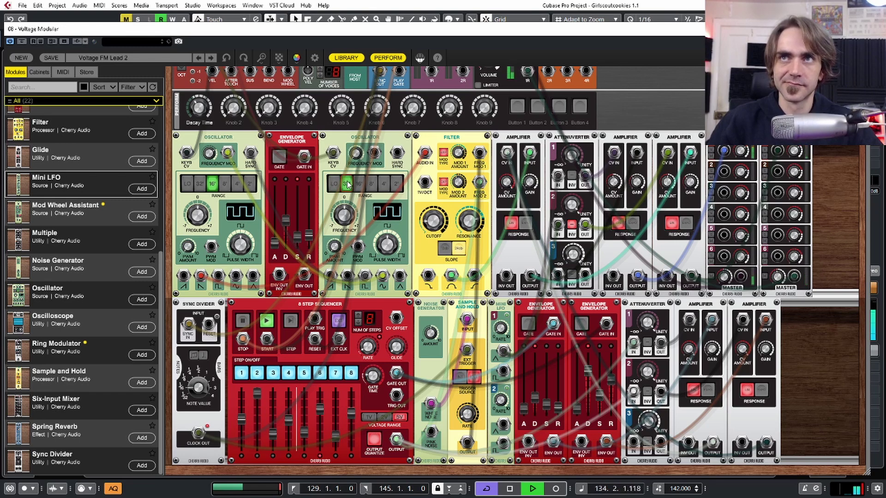
pyautogui.click(344, 185)
pyautogui.click(346, 185)
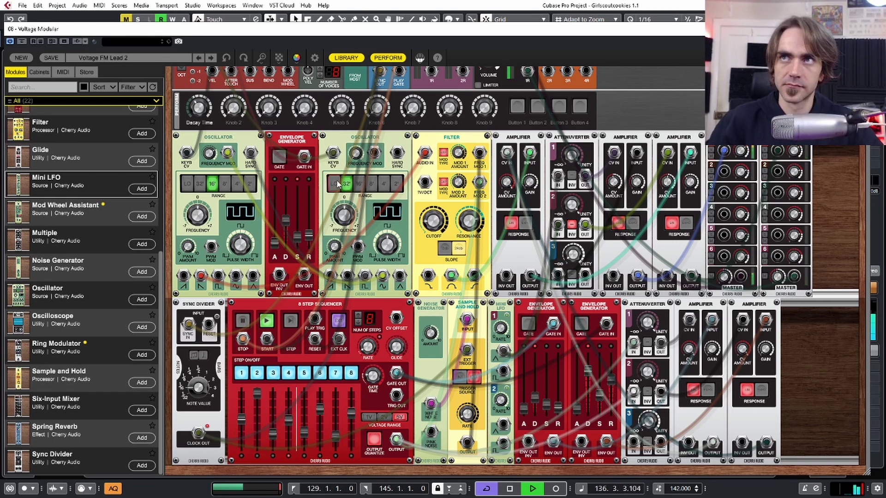
pyautogui.click(337, 184)
pyautogui.click(346, 185)
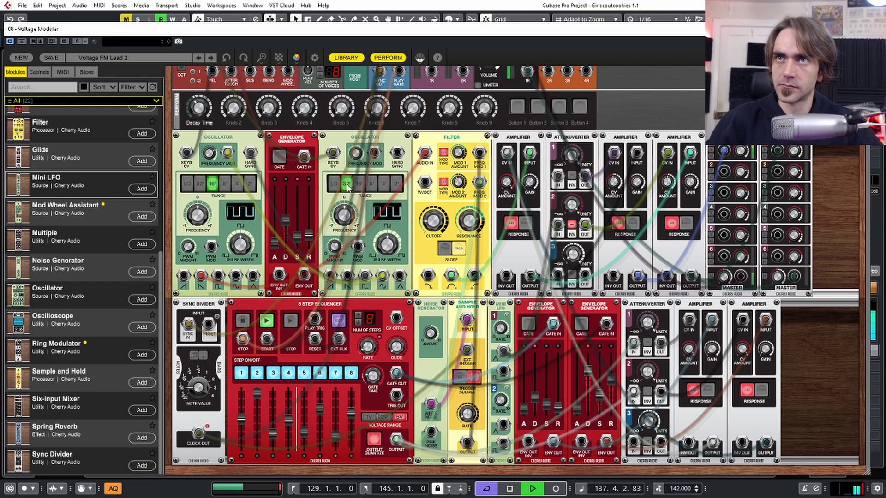
pyautogui.click(337, 185)
pyautogui.click(347, 186)
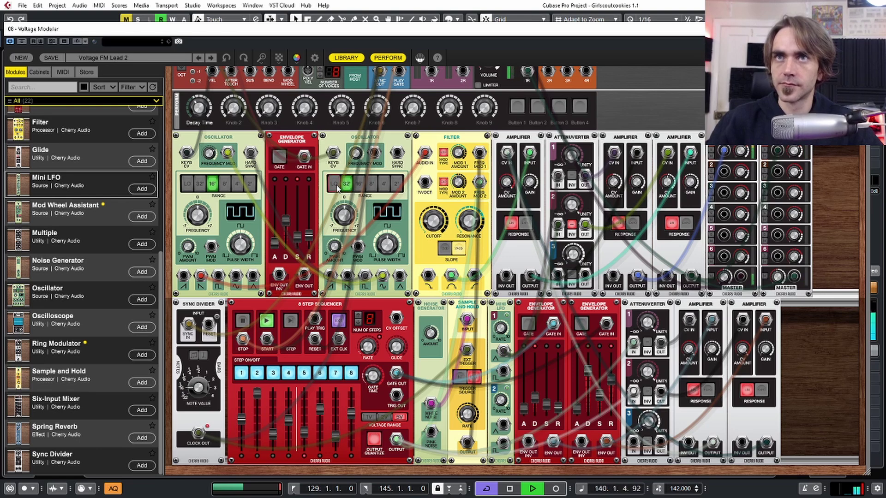
pyautogui.click(334, 185)
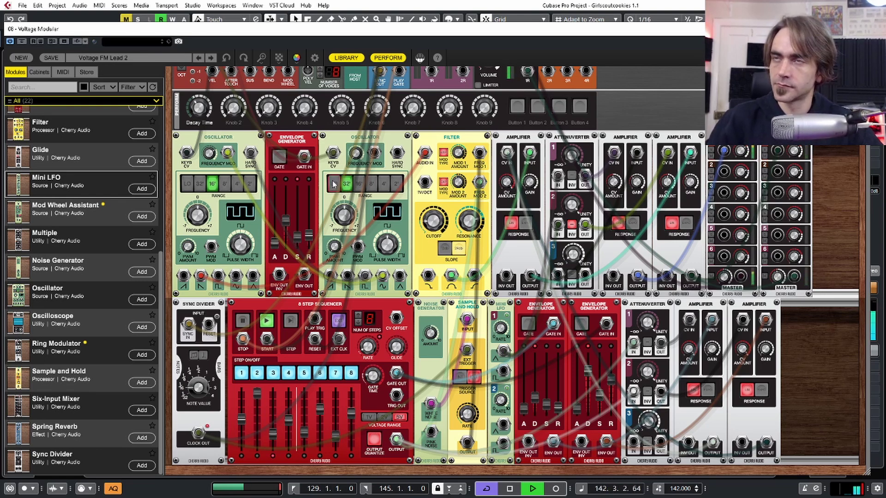
pyautogui.click(335, 185)
pyautogui.click(346, 186)
pyautogui.press('space')
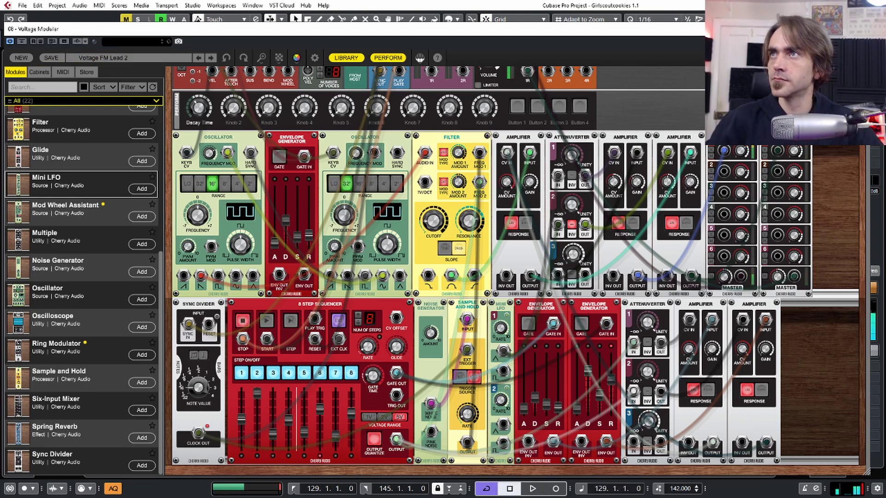